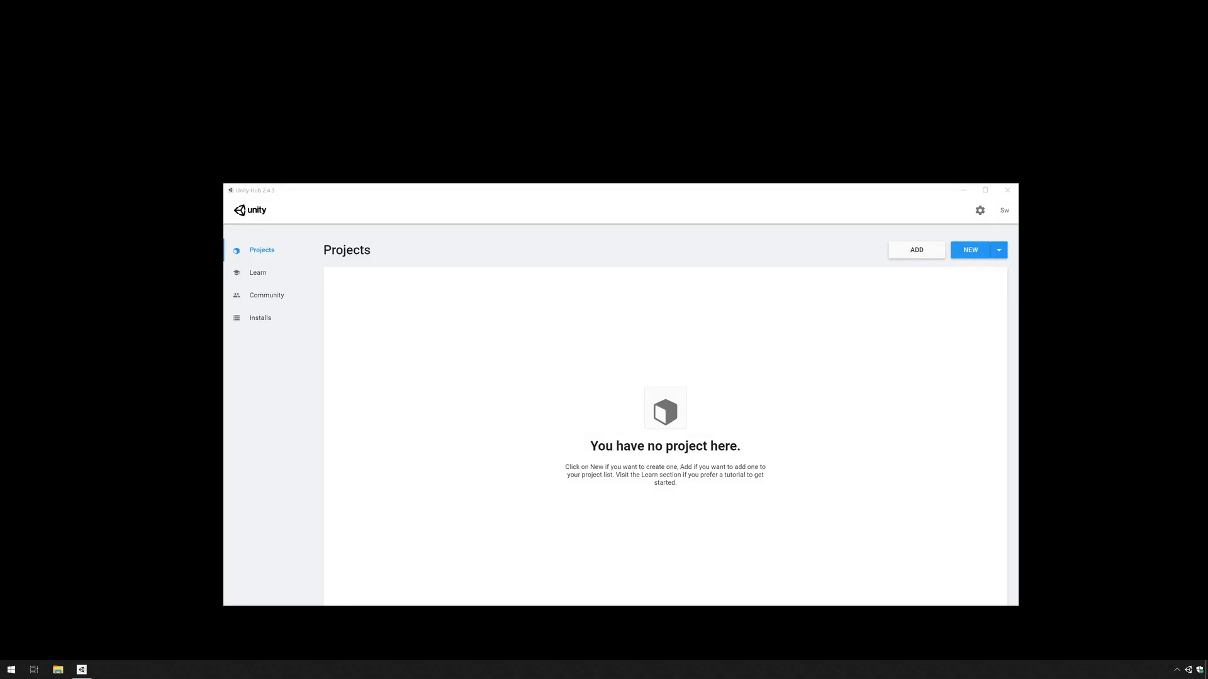
Pick Unity 2019.4.22f1 and the Universal Render Pipeline template, name it 'Dynamic and Volumetric Fog Tutorial', and create it.
{"action": "left_click", "coordinate": [998, 250]}
{"action": "left_click", "coordinate": [979, 297]}
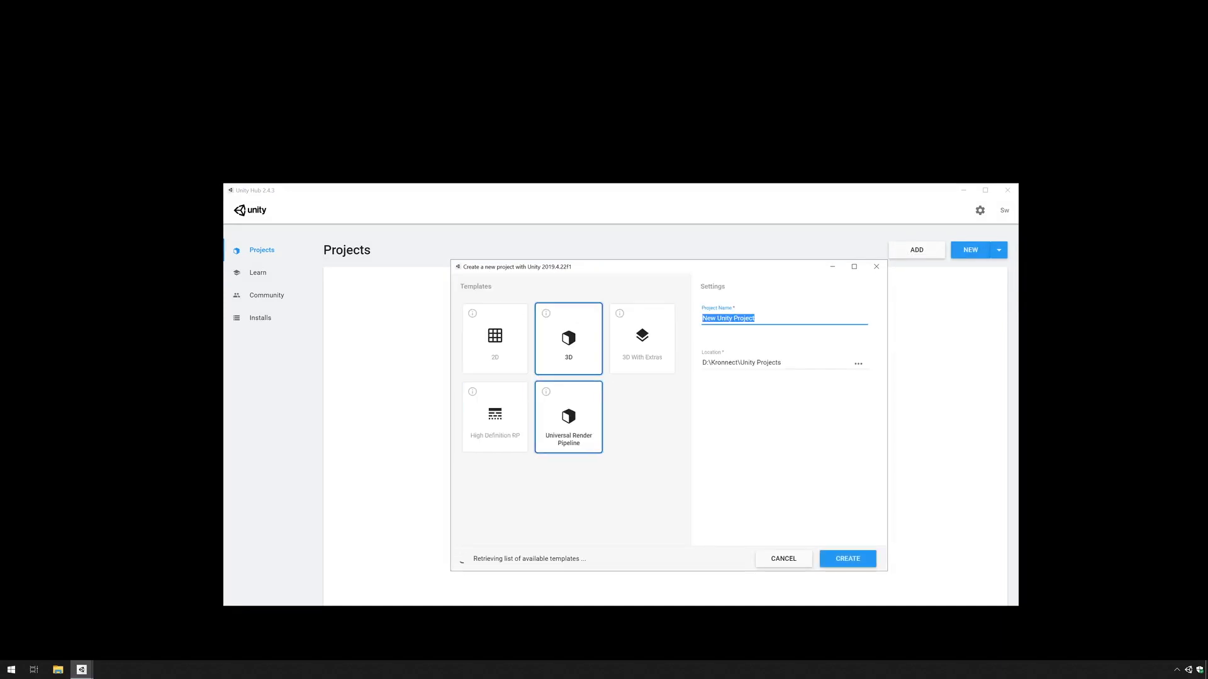
{"action": "left_click", "coordinate": [568, 416]}
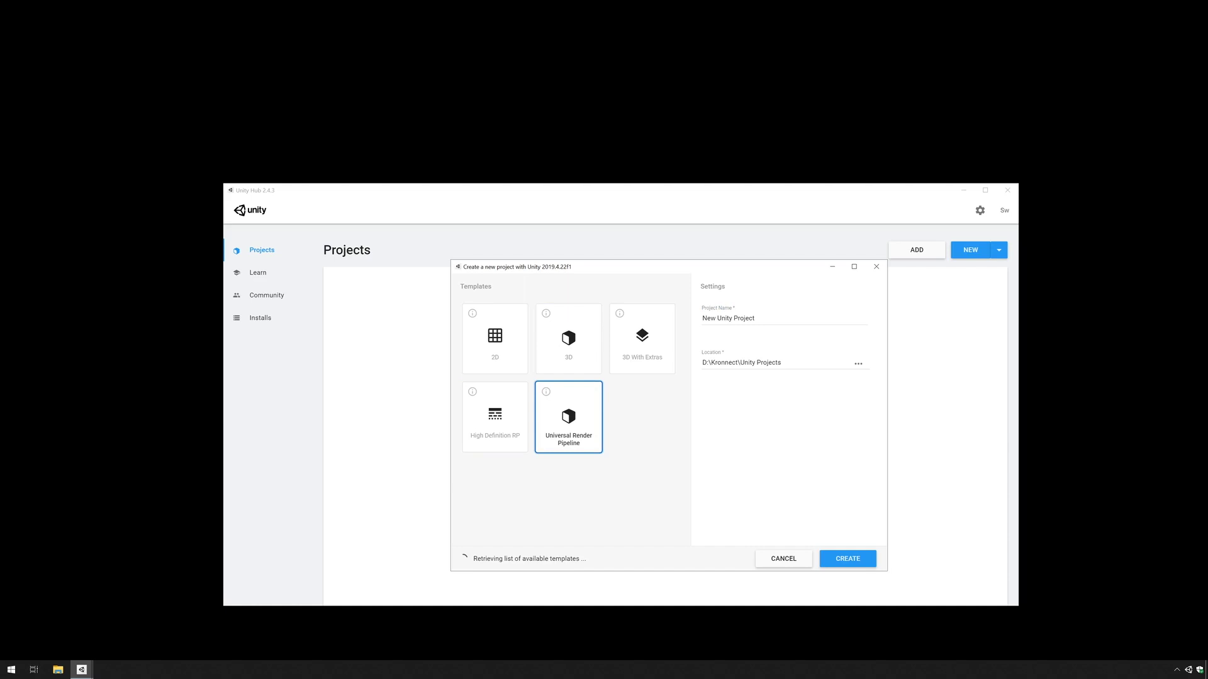
{"action": "left_click", "coordinate": [784, 319]}
{"action": "type", "text": "Dynamic"}
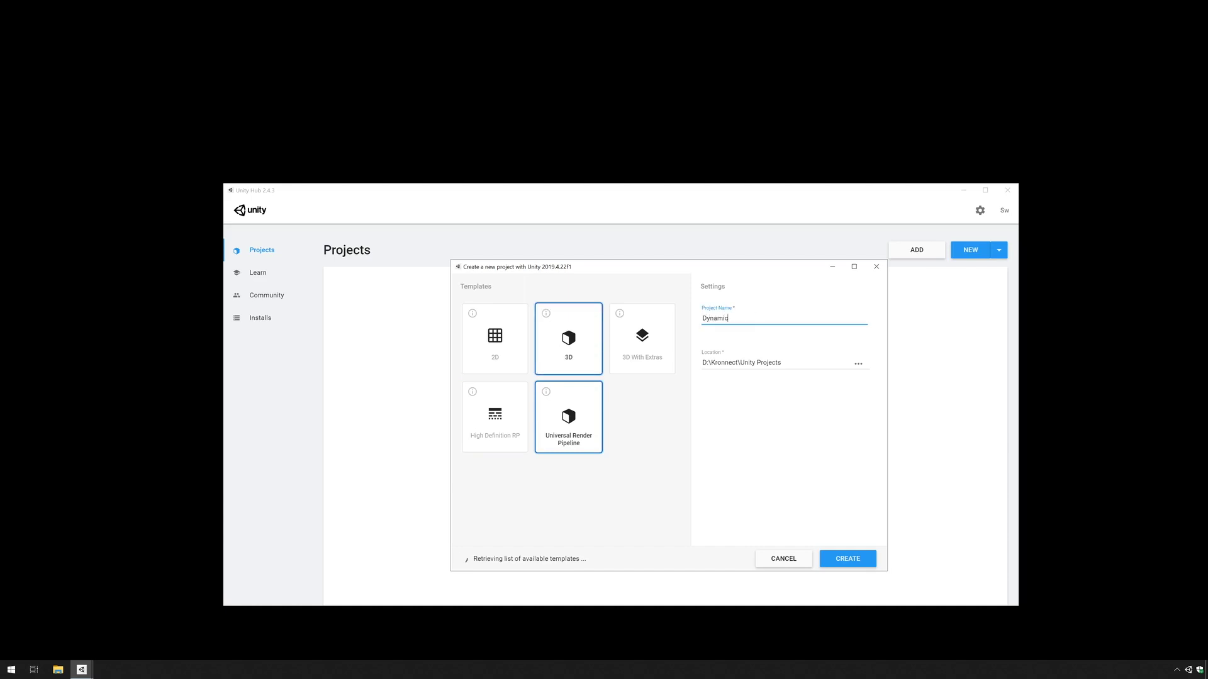
{"action": "type", "text": " and Volumetric Fog Tuto"}
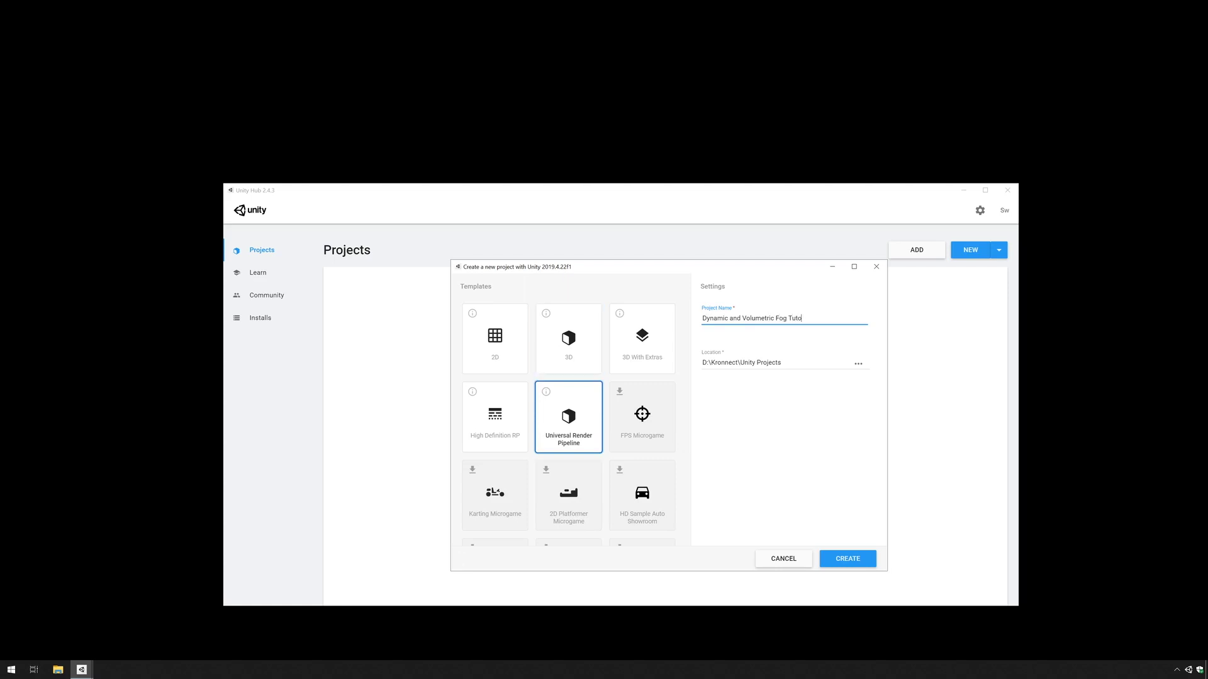
{"action": "type", "text": "rial"}
{"action": "key", "text": "Return"}
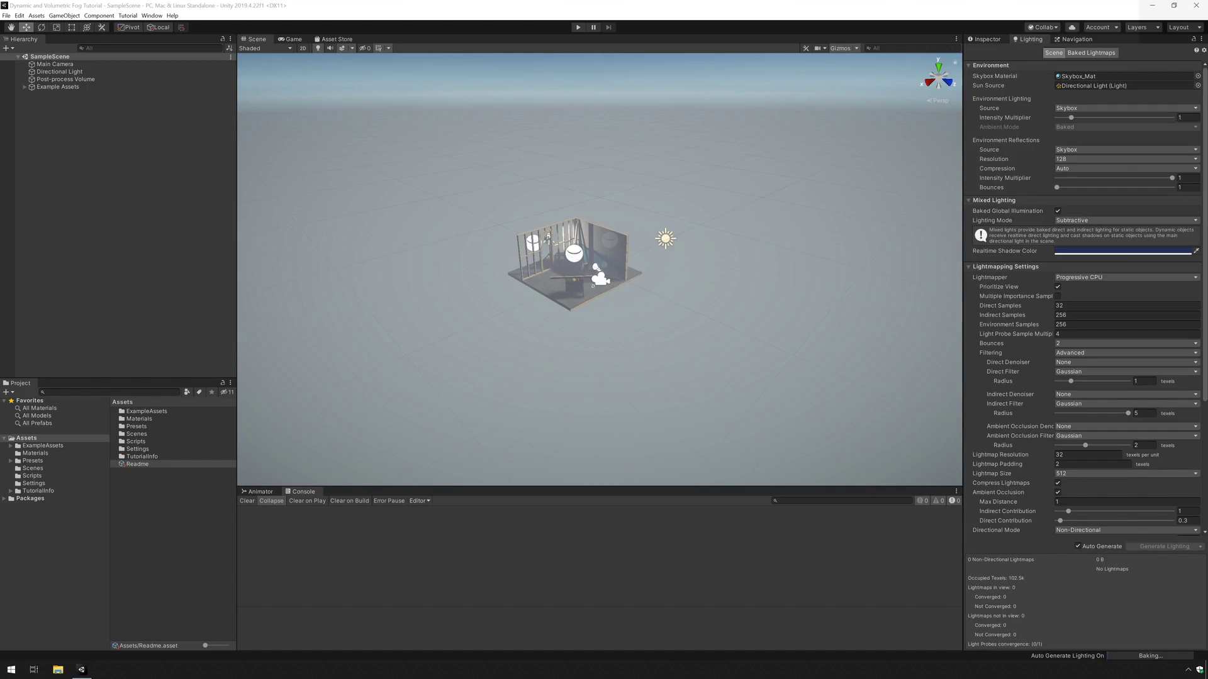
Create a new folder named 'URP Stuff' in Assets.
{"action": "right_click", "coordinate": [149, 495]}
{"action": "mouse_move", "coordinate": [157, 283]}
{"action": "left_click", "coordinate": [302, 284]}
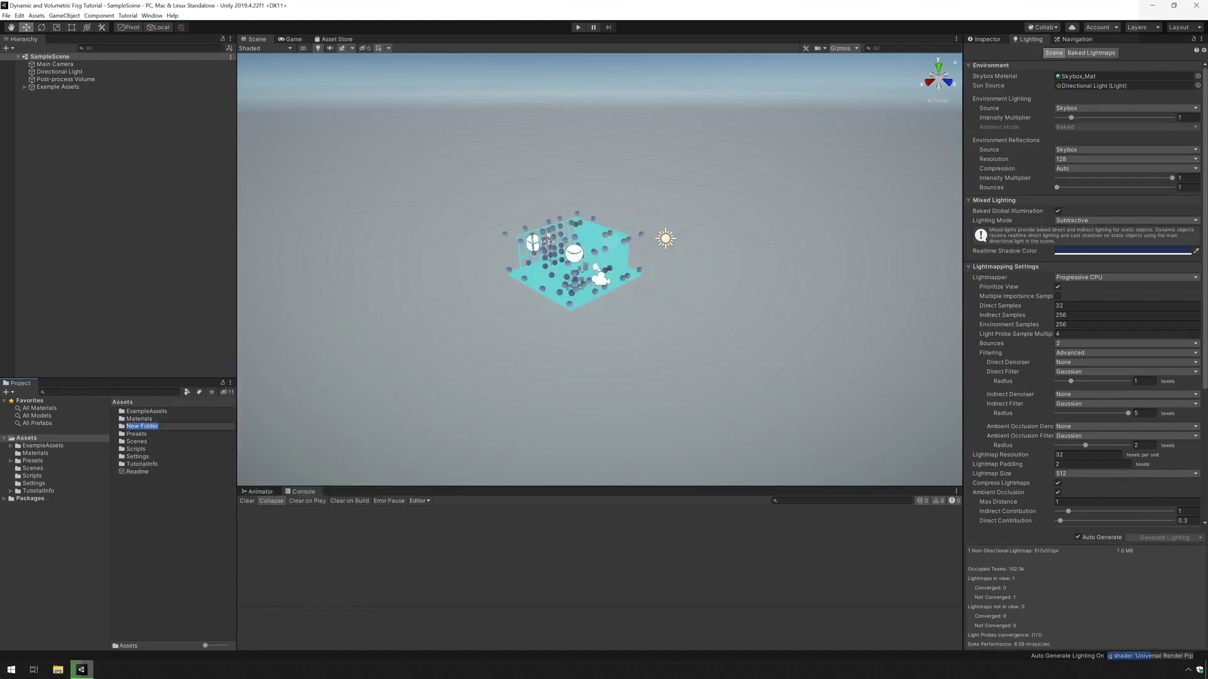
{"action": "type", "text": "URP Stuff"}
{"action": "key", "text": "Return"}
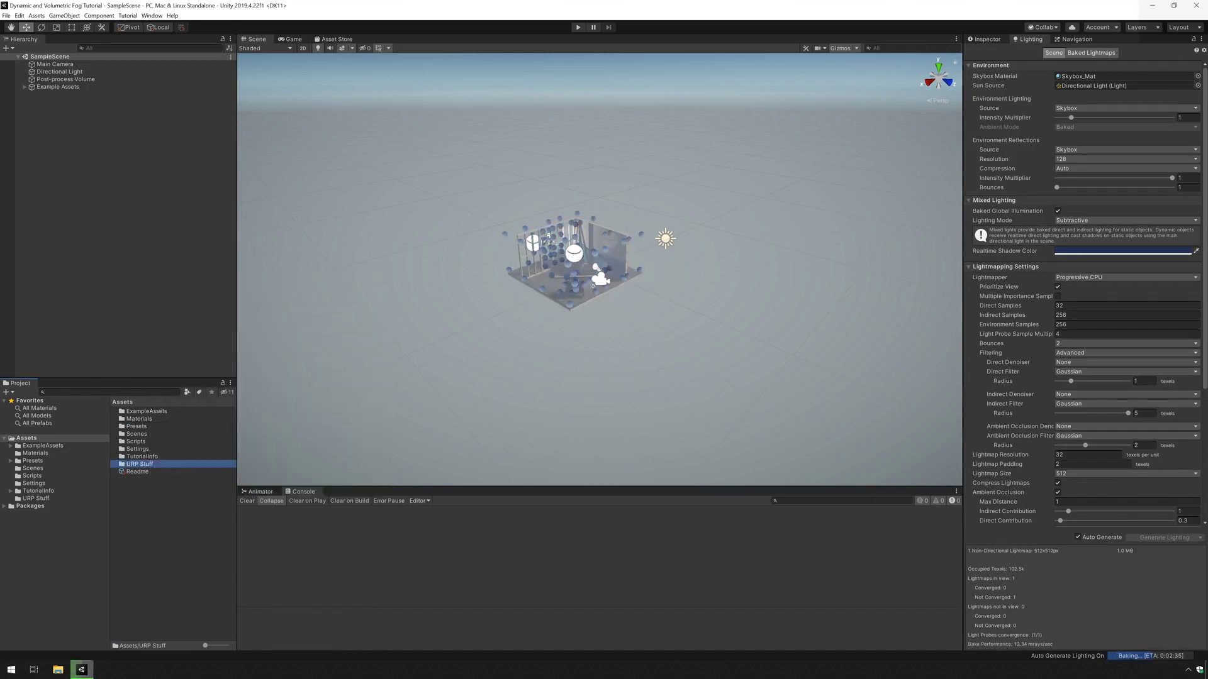
Move the sample template assets into URP Stuff and start a new empty scene.
{"action": "left_click", "coordinate": [135, 457]}
{"action": "left_click", "coordinate": [146, 411], "text": "shift"}
{"action": "left_click", "coordinate": [137, 471], "text": "ctrl"}
{"action": "left_click_drag", "start_coordinate": [137, 471], "coordinate": [140, 464]}
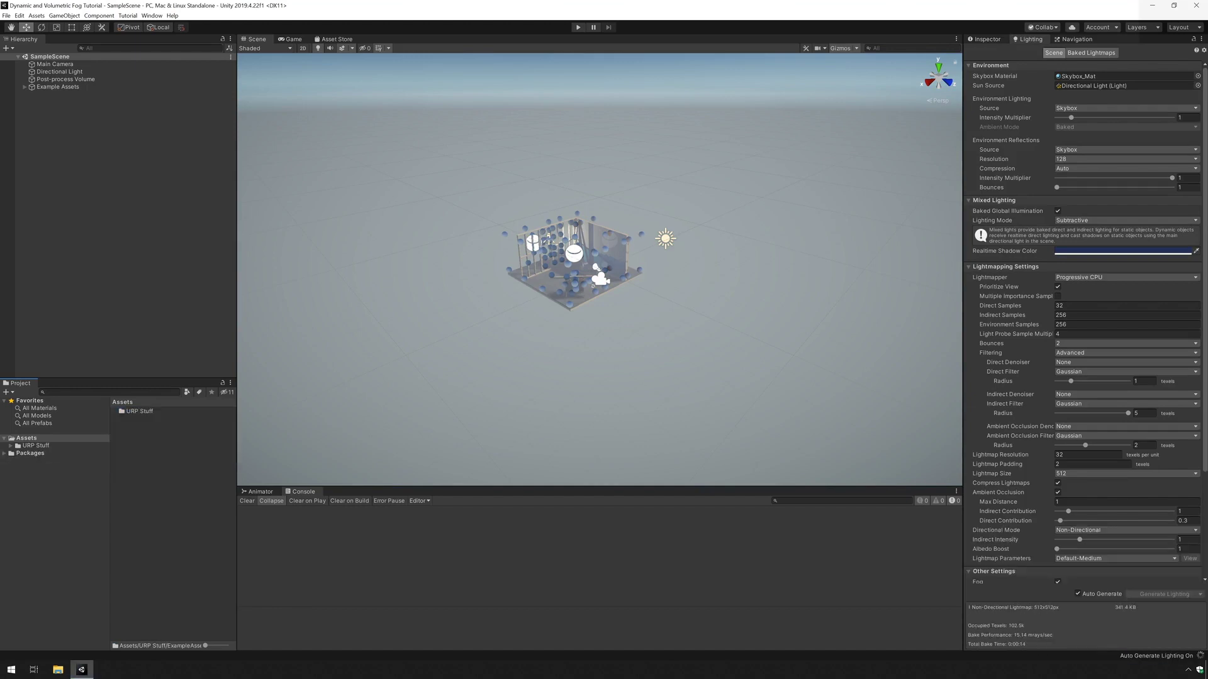
{"action": "left_click", "coordinate": [7, 15]}
{"action": "left_click", "coordinate": [25, 26]}
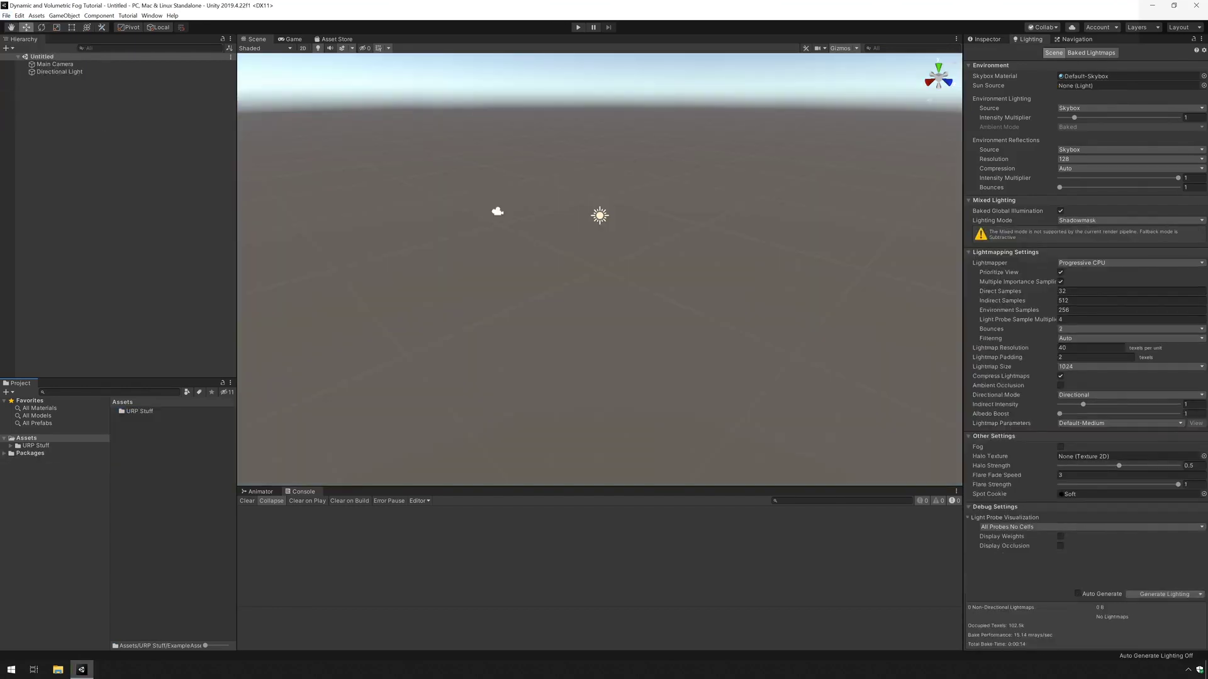
Import Dynamic Fog & Mist 2 from My Assets in the Package Manager.
{"action": "left_click", "coordinate": [151, 15]}
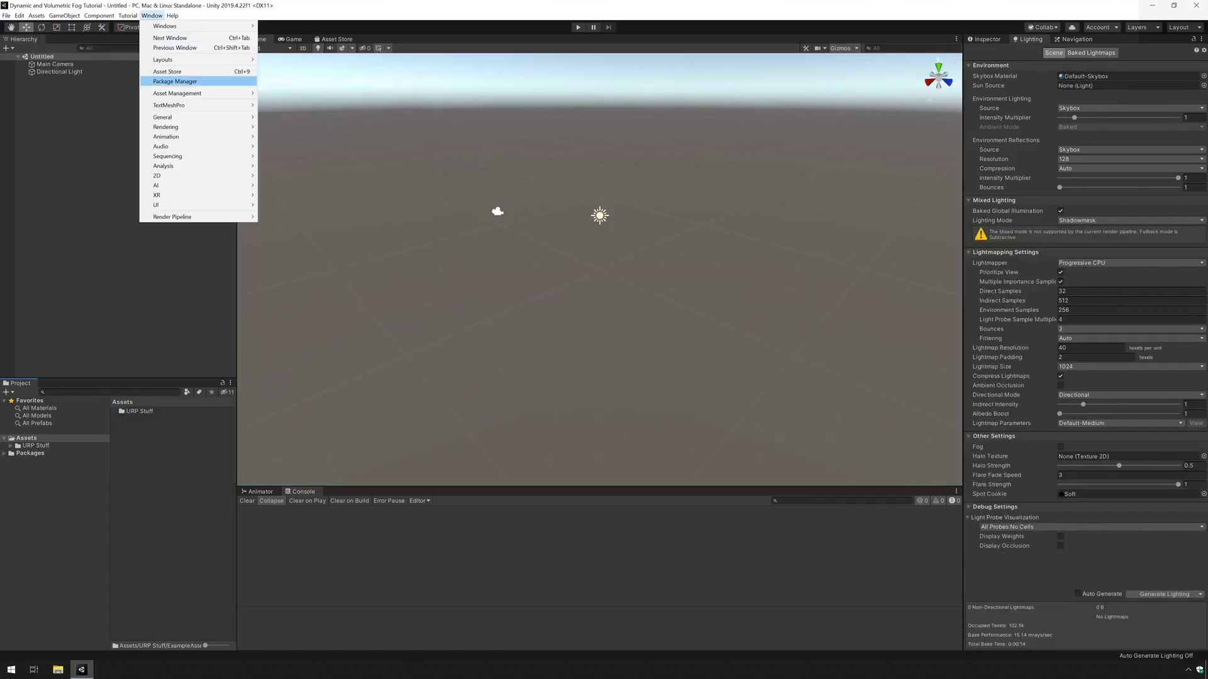
{"action": "left_click", "coordinate": [175, 82]}
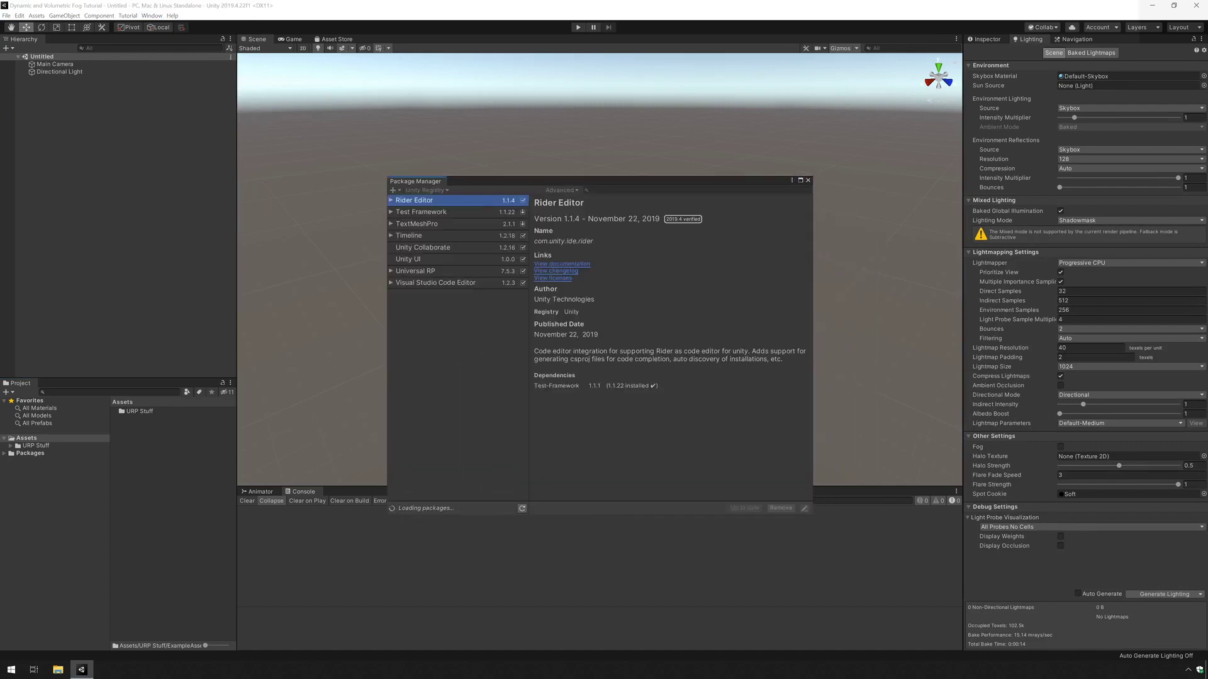
{"action": "left_click", "coordinate": [427, 190]}
{"action": "left_click", "coordinate": [434, 202]}
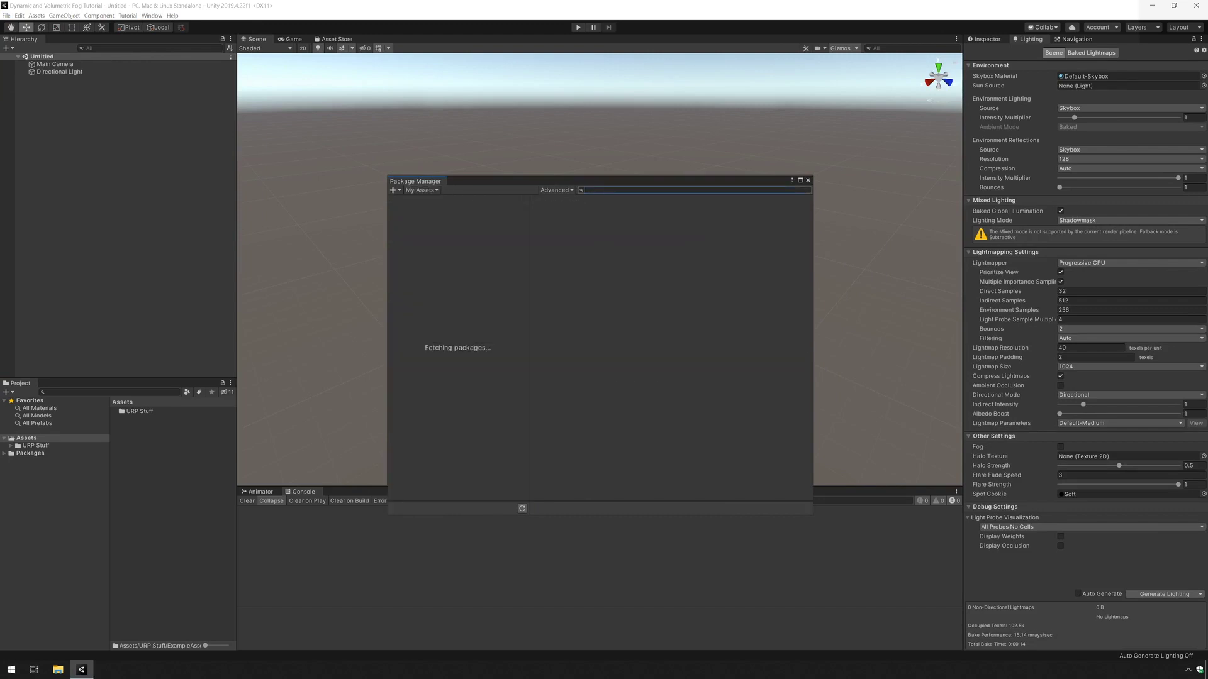
{"action": "type", "text": "Dynam"}
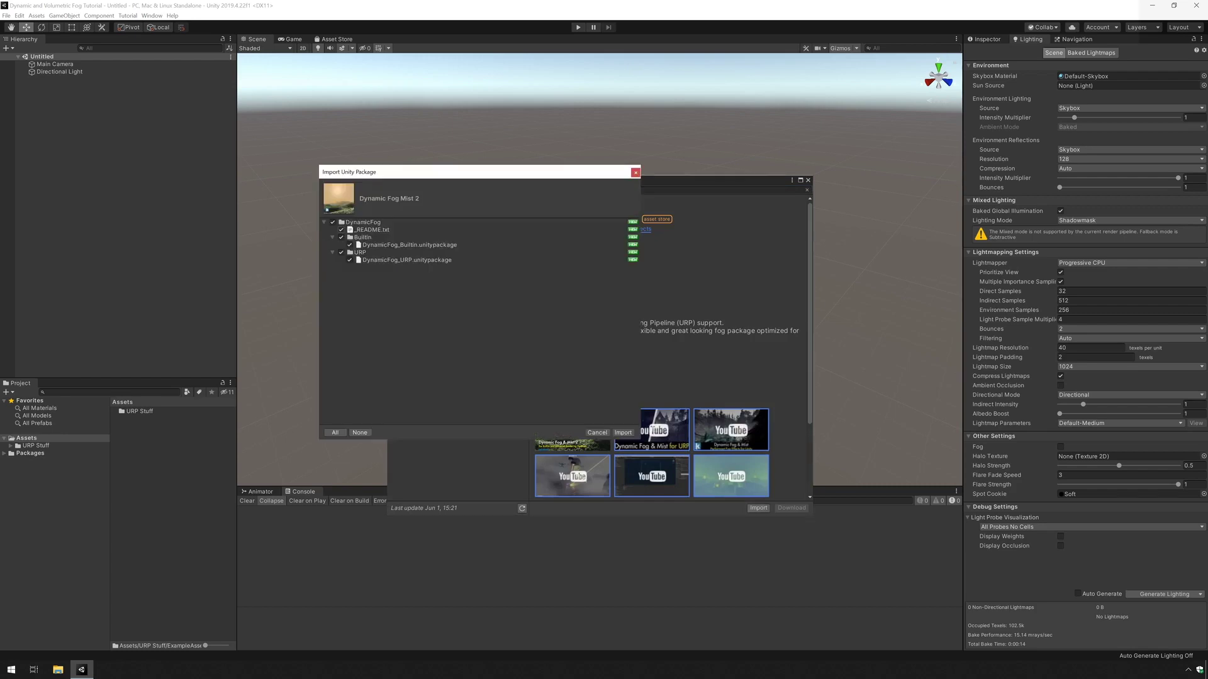
{"action": "left_click", "coordinate": [623, 432]}
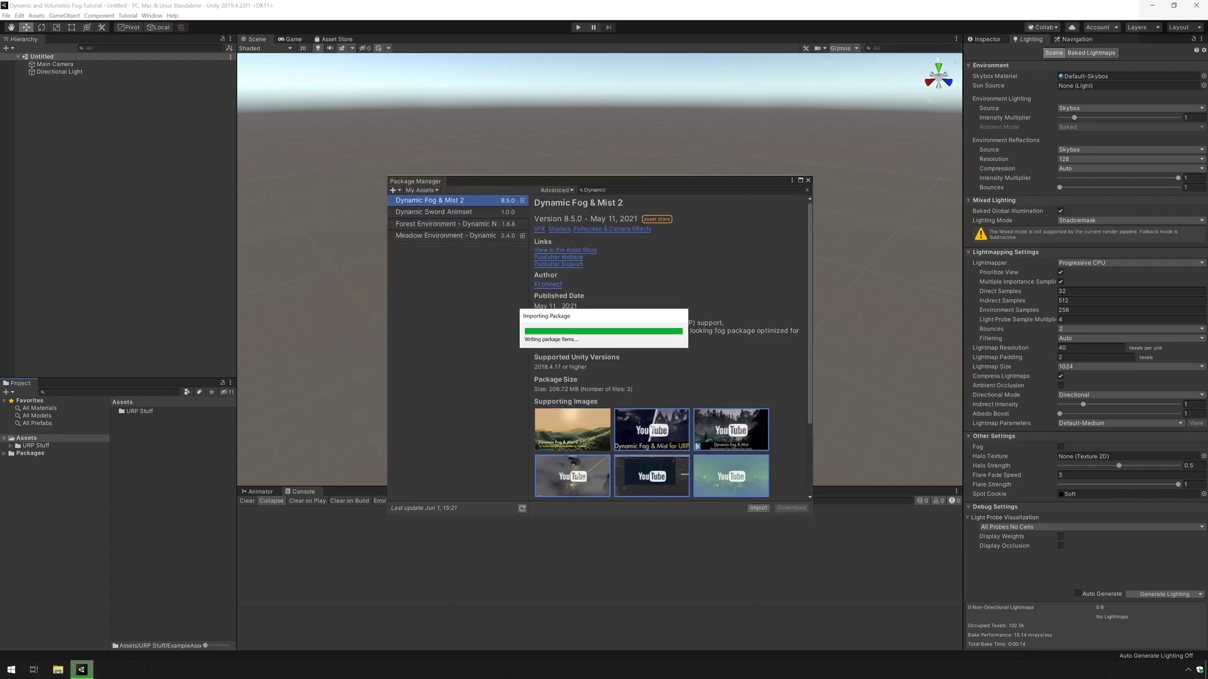
Import Volumetric Fog & Mist 2 without the Builtin pipeline files, then close the Package Manager.
{"action": "left_click", "coordinate": [629, 190]}
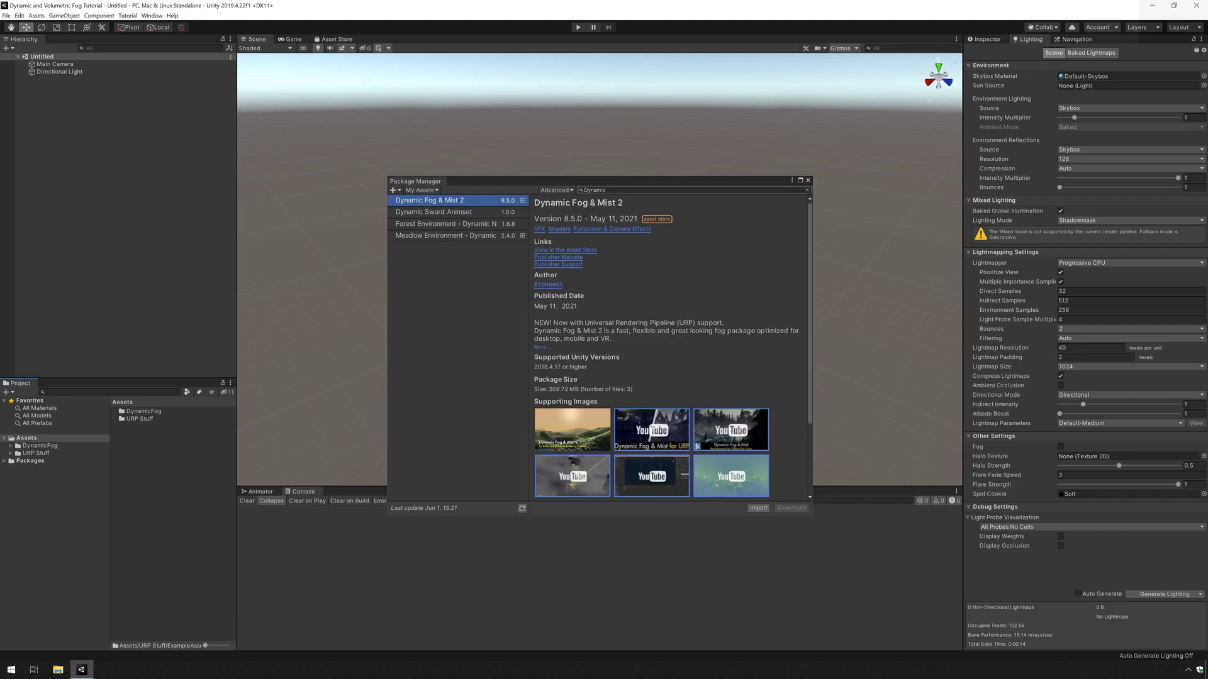
{"action": "type", "text": "Volumetric"}
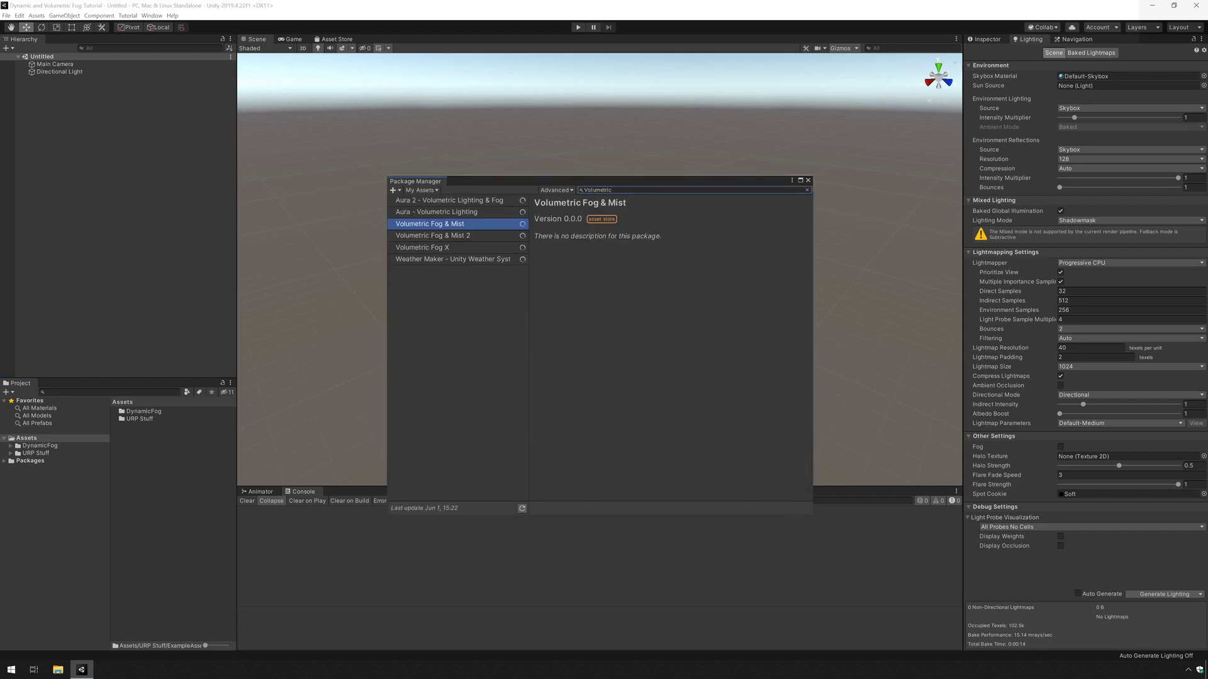
{"action": "left_click", "coordinate": [433, 235]}
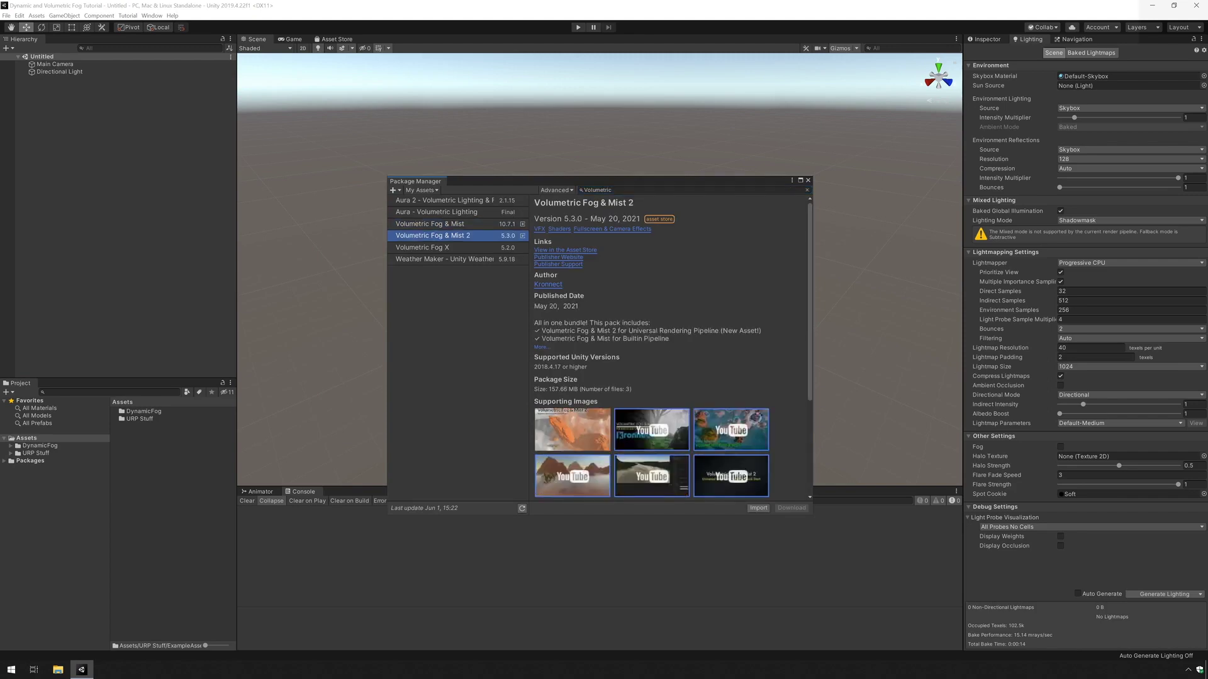
{"action": "left_click", "coordinate": [758, 507]}
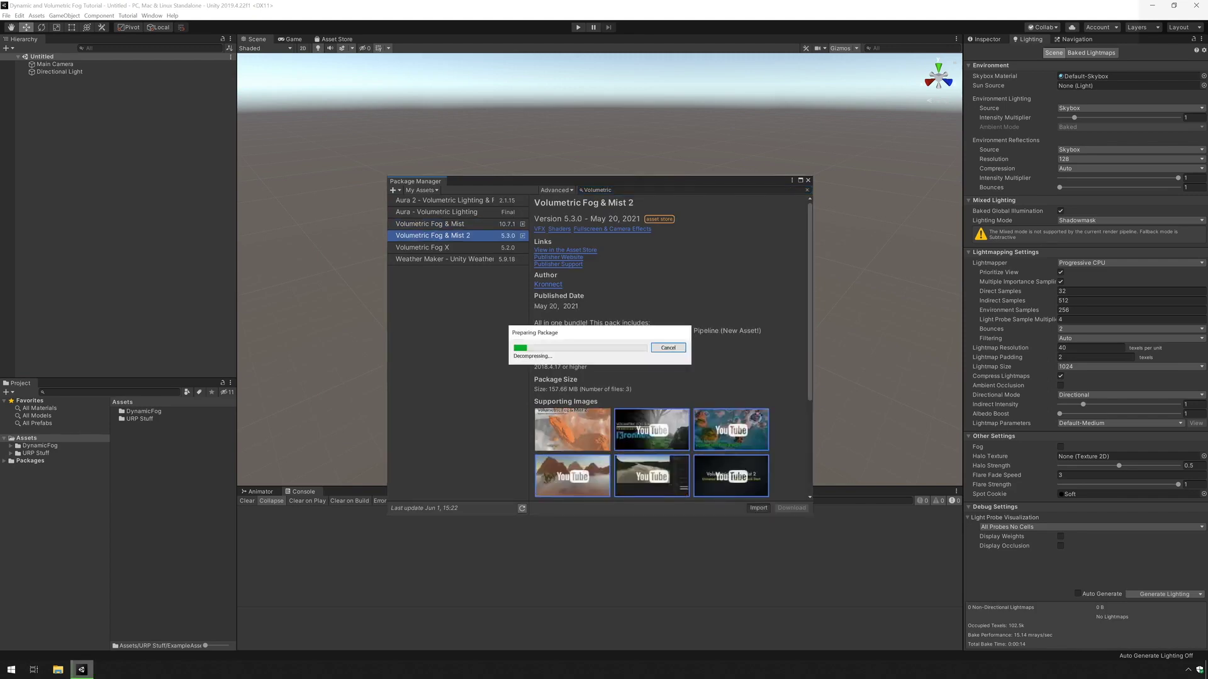
{"action": "left_click", "coordinate": [342, 237]}
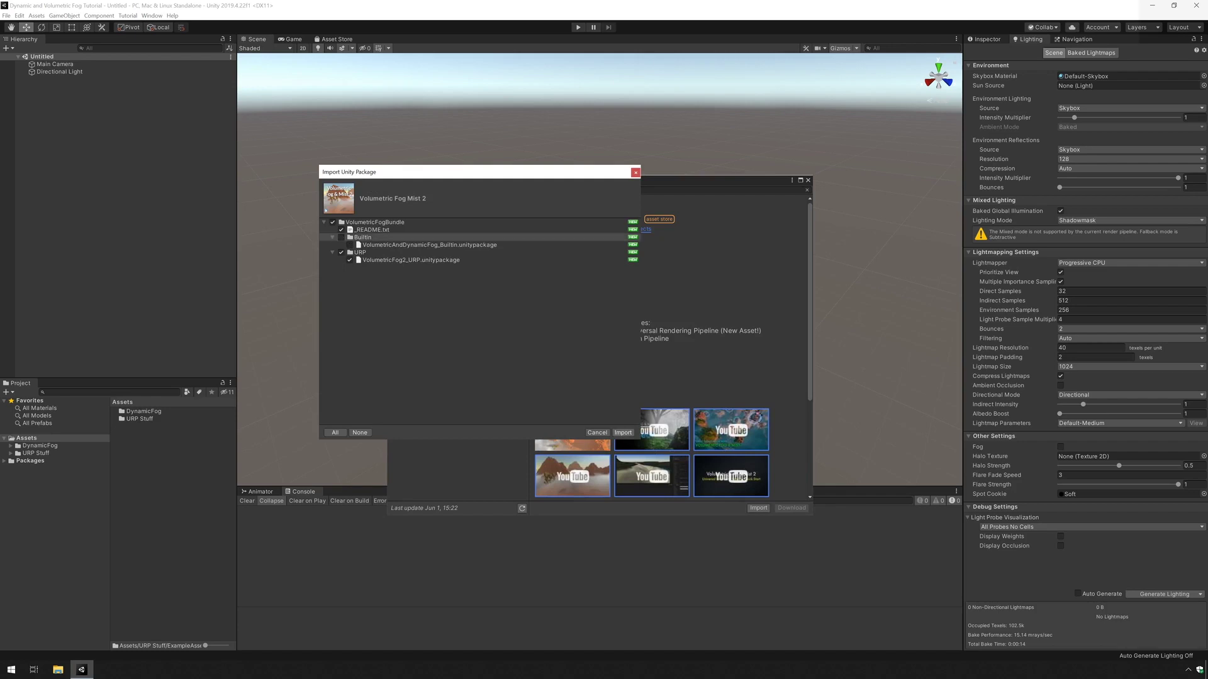
{"action": "left_click", "coordinate": [623, 433]}
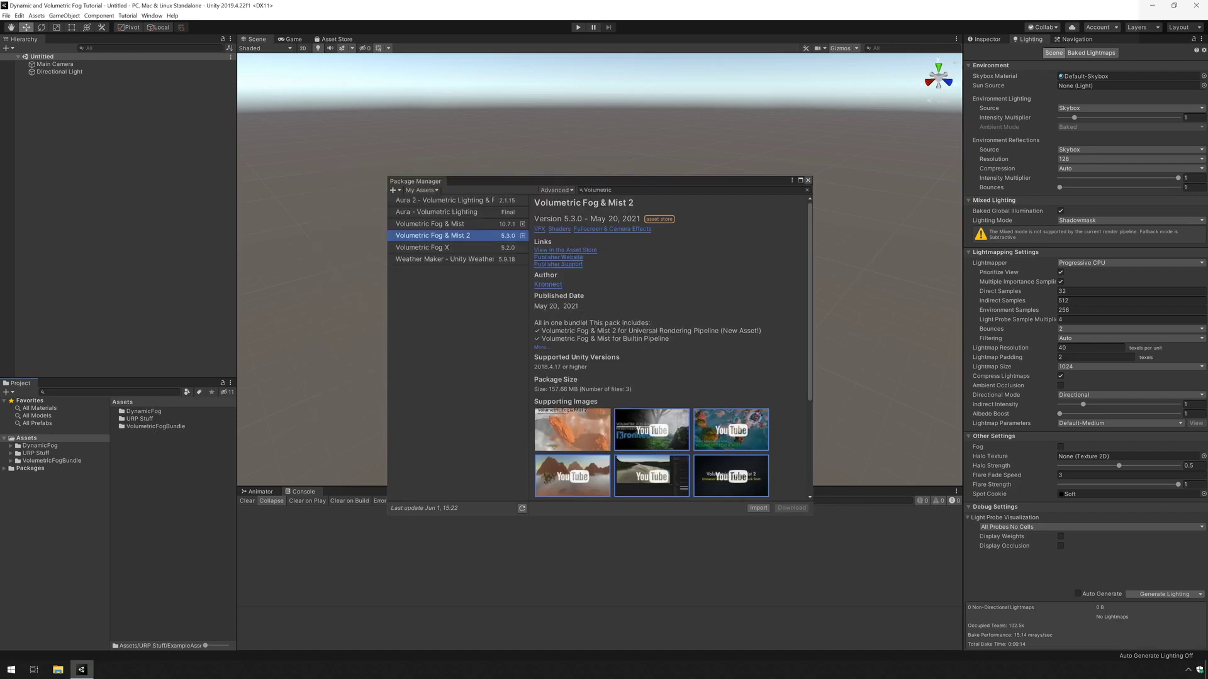
{"action": "left_click", "coordinate": [808, 180]}
Unpack and import the DynamicFog_URP package from DynamicFog's URP folder.
{"action": "left_click", "coordinate": [36, 453]}
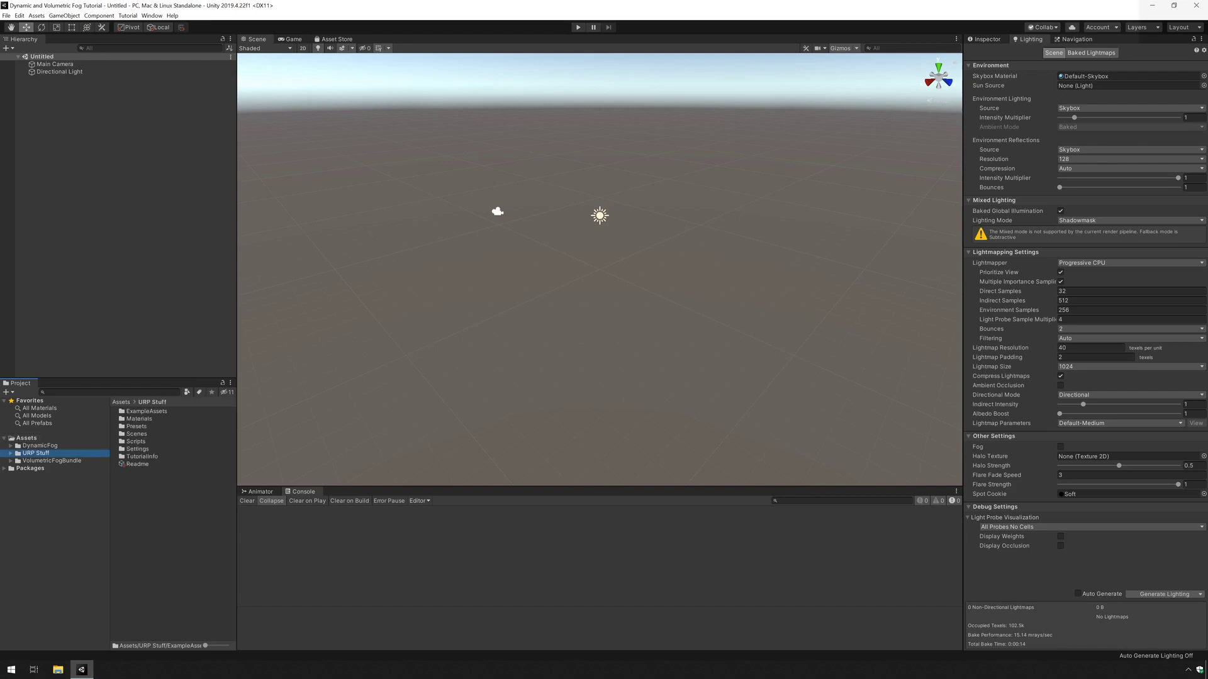
{"action": "left_click", "coordinate": [40, 446]}
{"action": "double_click", "coordinate": [132, 411]}
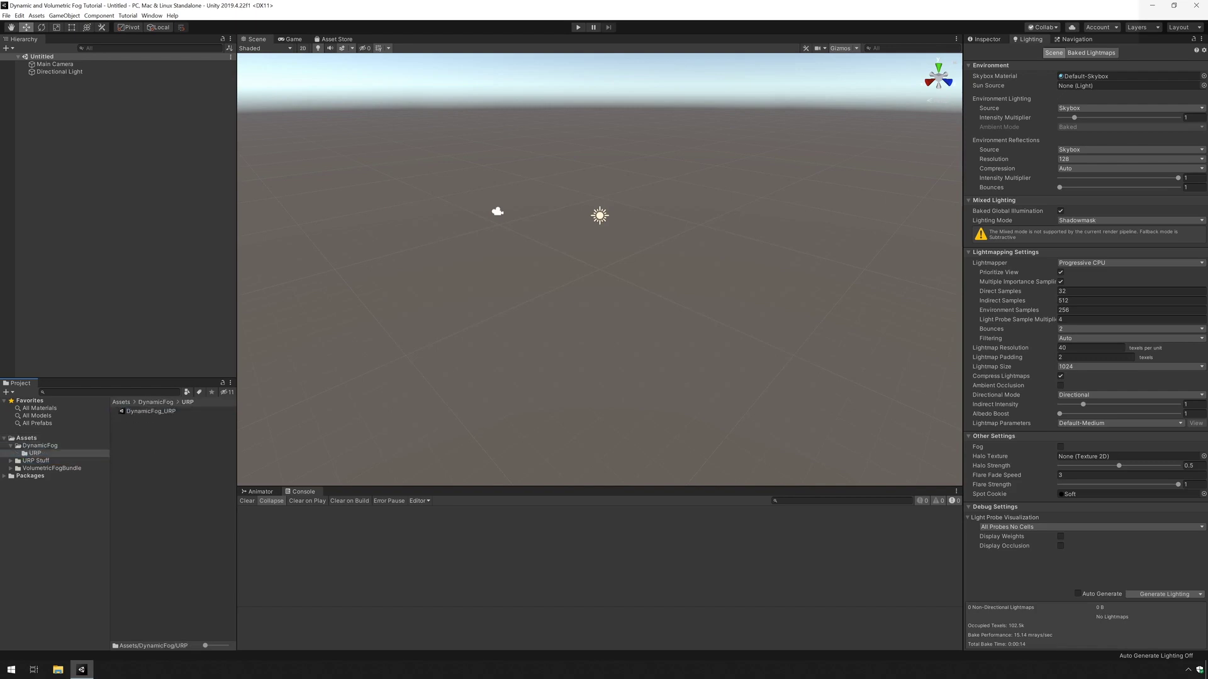
{"action": "double_click", "coordinate": [151, 411]}
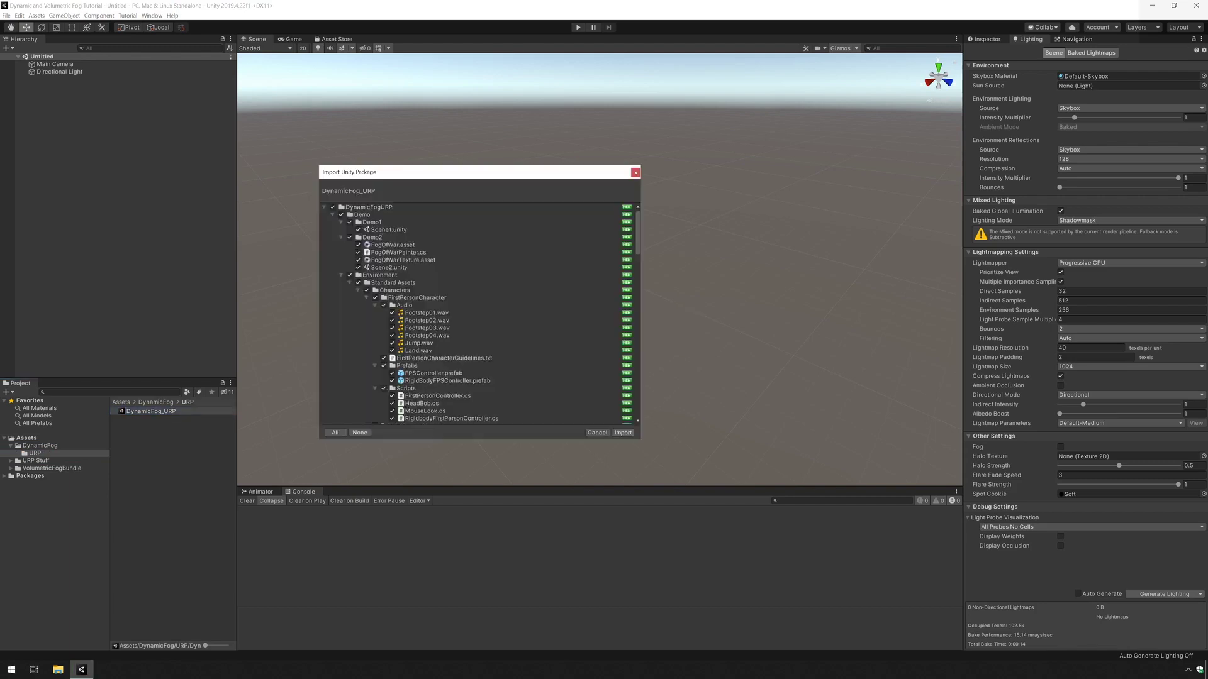
{"action": "key", "text": "Return"}
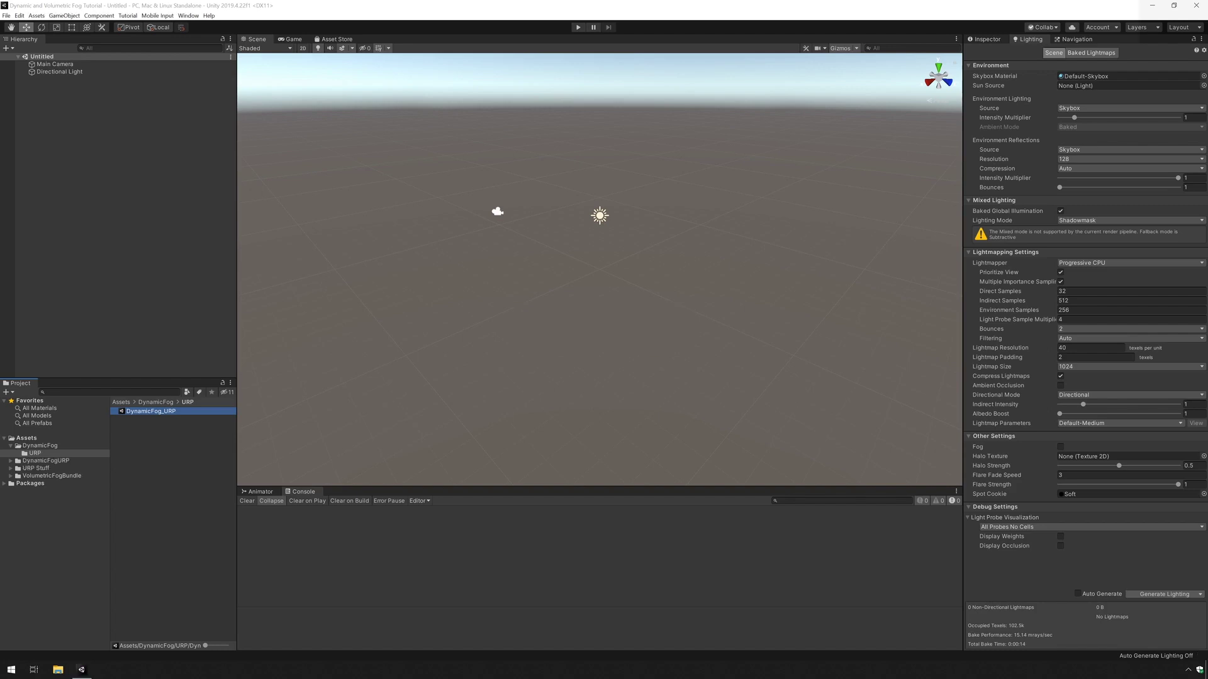
Unpack and import the VolumetricFog2_URP package from VolumetricFogBundle's URP folder.
{"action": "left_click", "coordinate": [34, 484]}
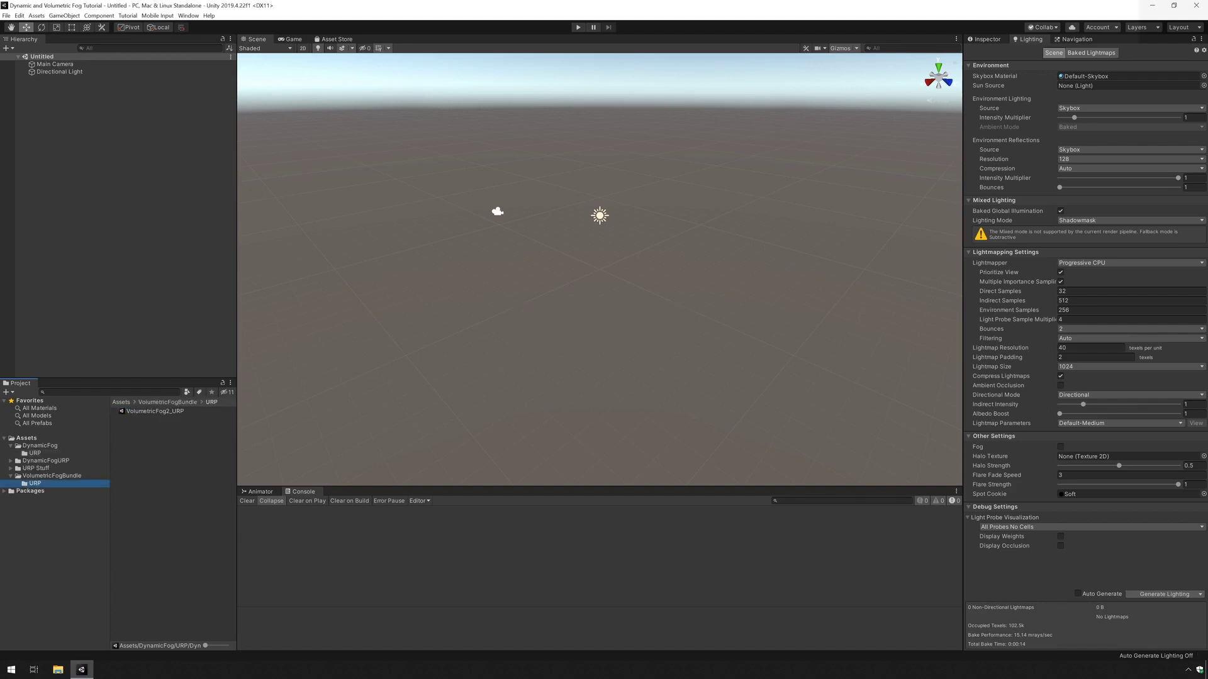
{"action": "double_click", "coordinate": [155, 411]}
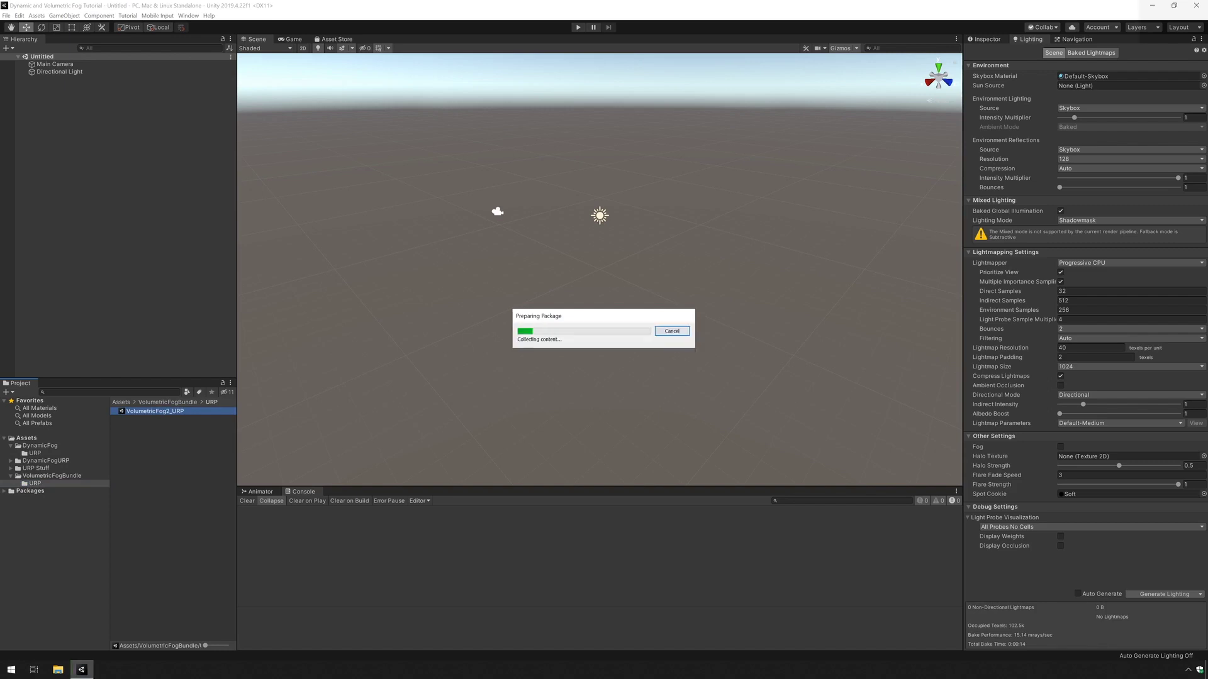
{"action": "left_click", "coordinate": [623, 433]}
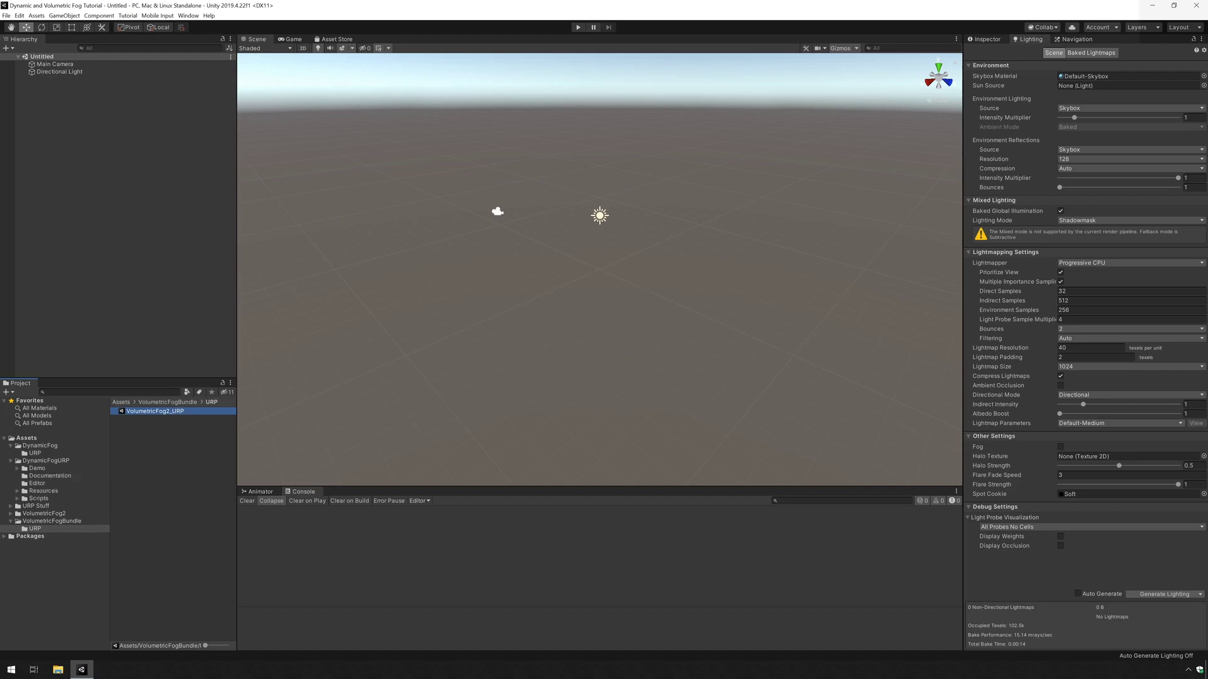
Open the Scene1 demo scene from DynamicFogURP's Demo1 folder.
{"action": "left_click", "coordinate": [37, 469]}
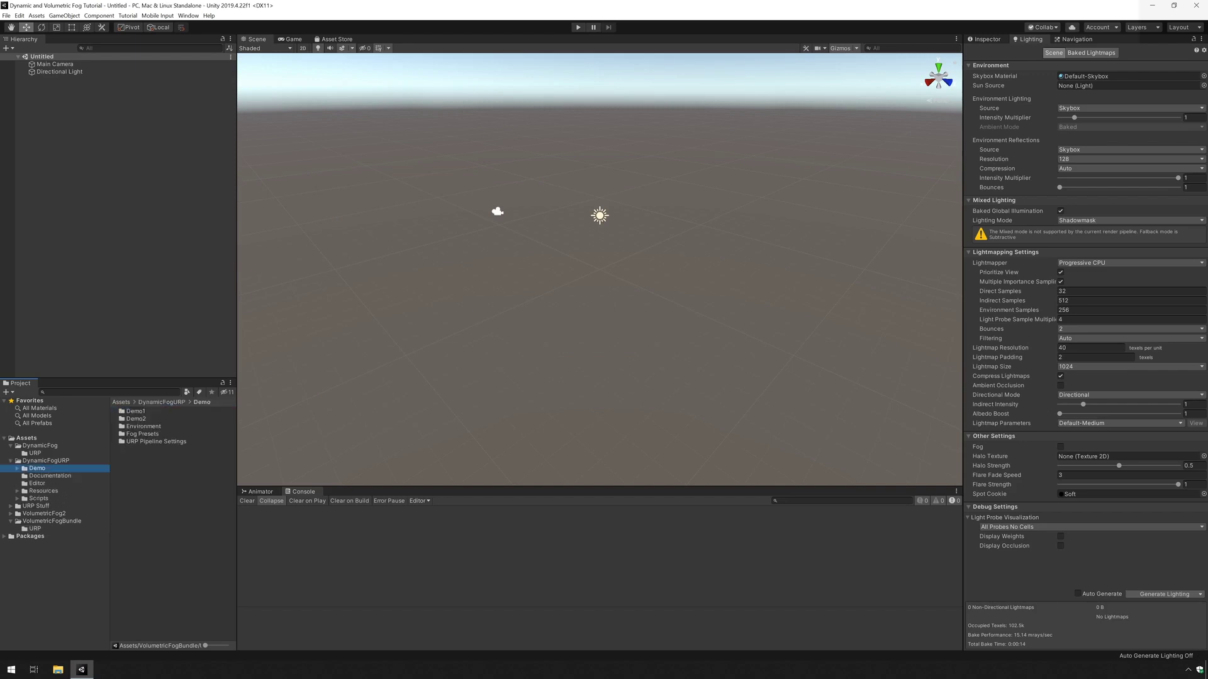
{"action": "double_click", "coordinate": [136, 411]}
{"action": "left_click", "coordinate": [136, 411]}
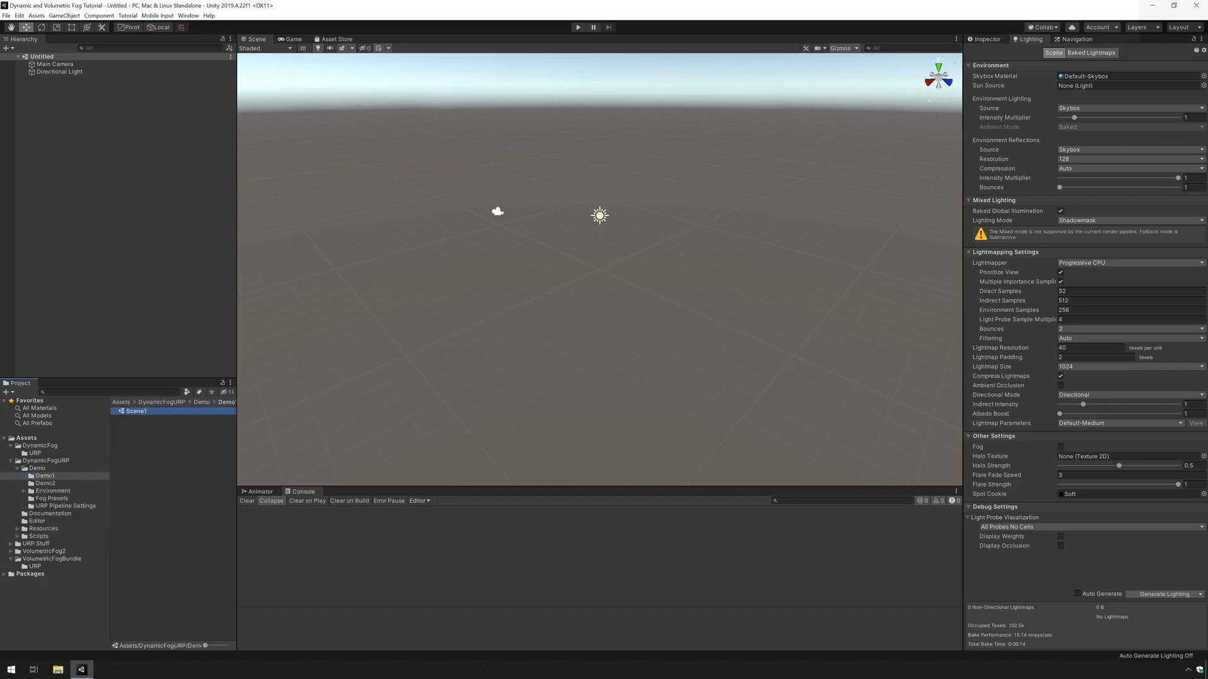
{"action": "double_click", "coordinate": [136, 411]}
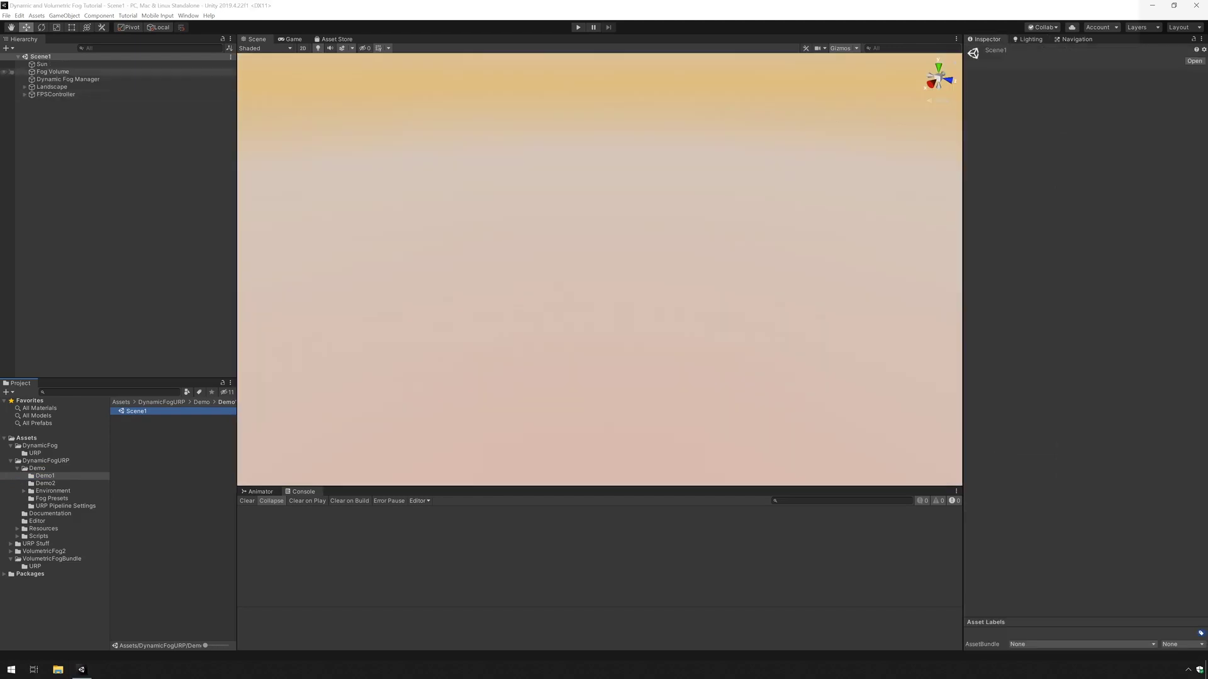
Check the Dynamic Fog Manager and URP asset, then switch off the existing Fog Volume.
{"action": "left_click", "coordinate": [68, 79]}
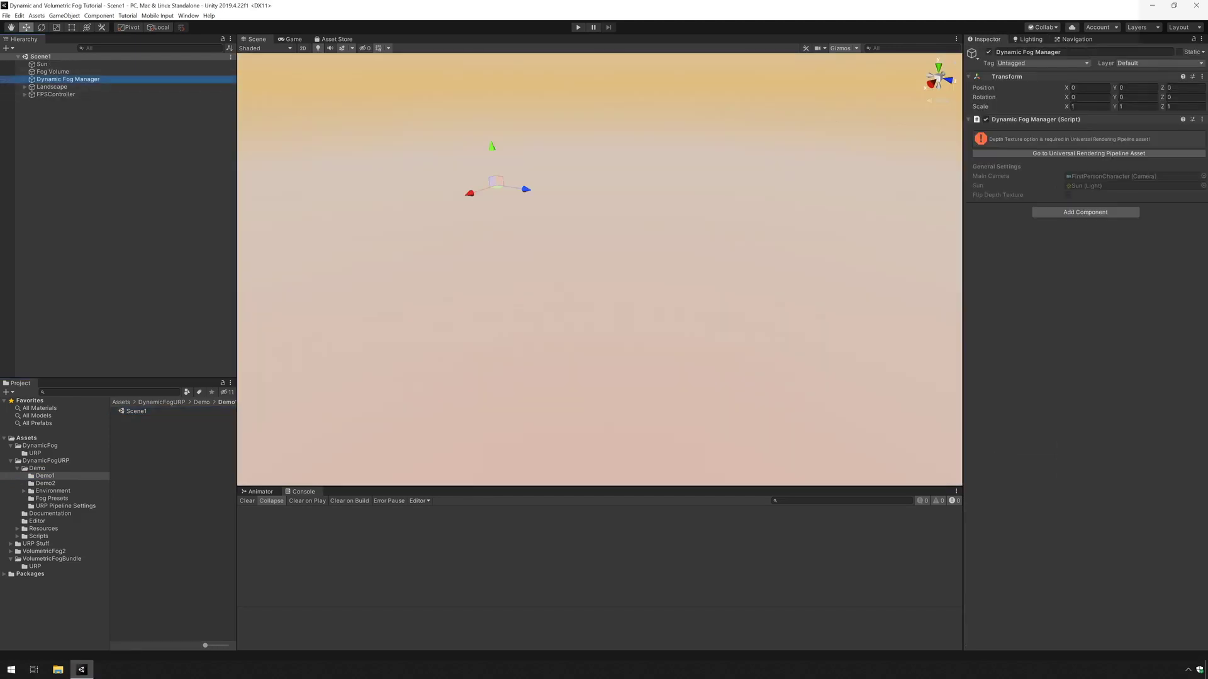
{"action": "left_click", "coordinate": [1088, 153]}
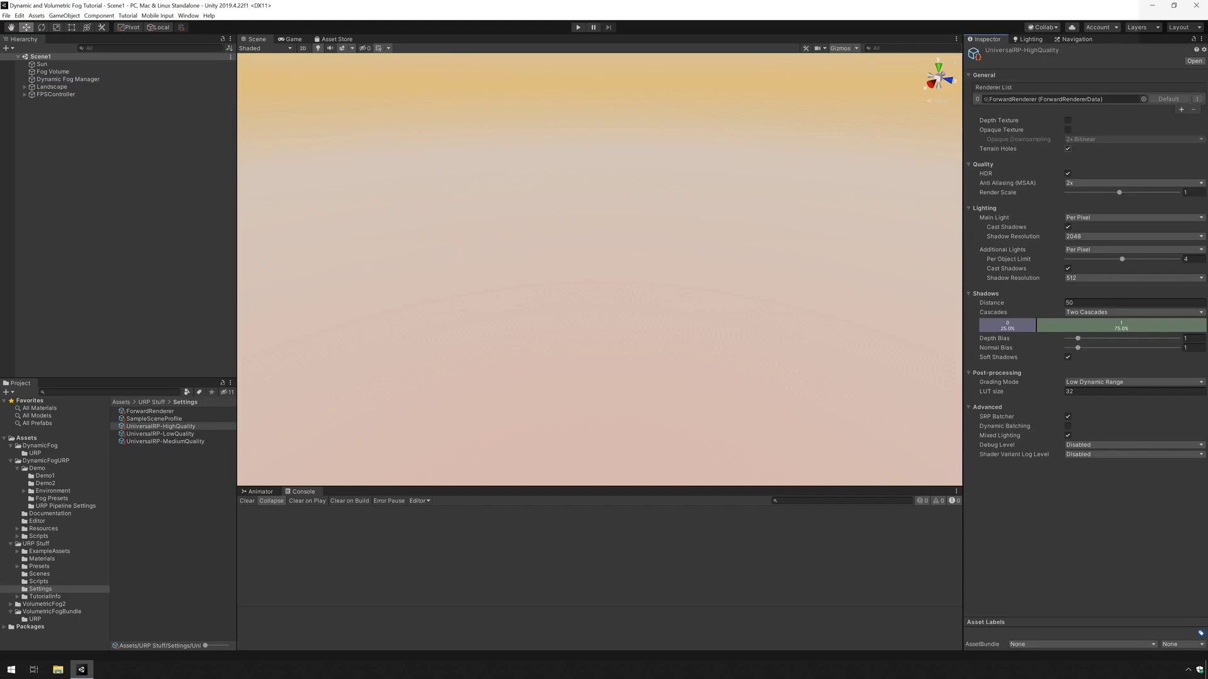
{"action": "left_click", "coordinate": [53, 72]}
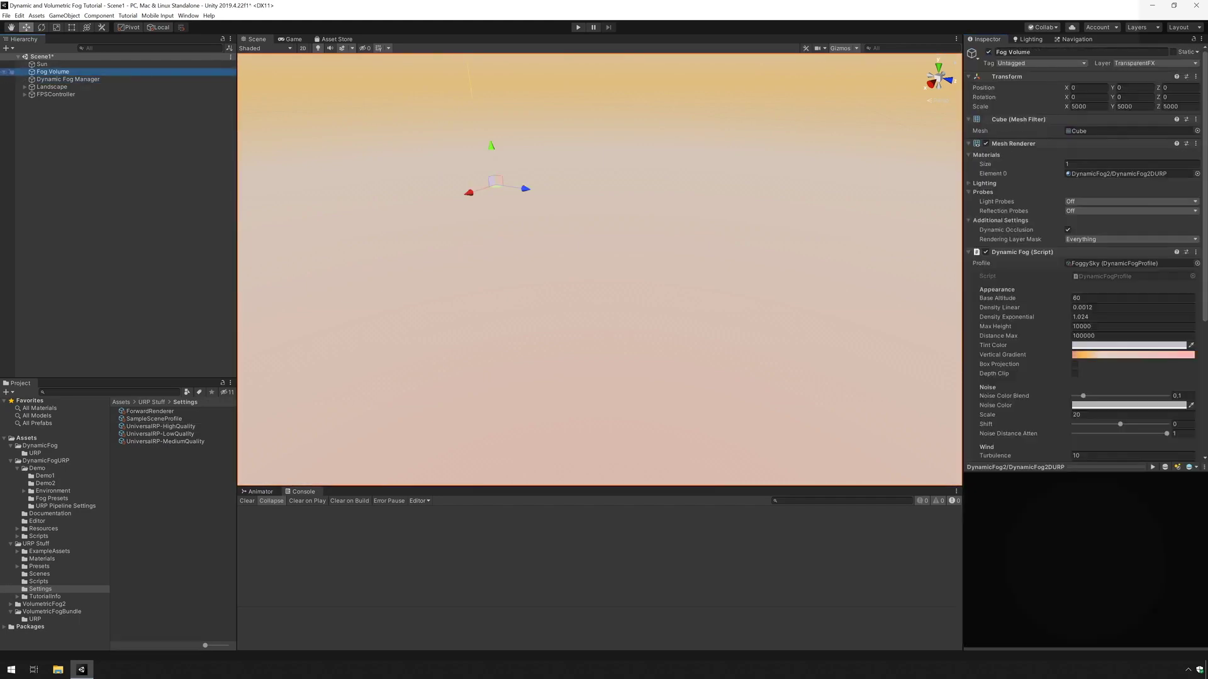
{"action": "left_click", "coordinate": [988, 51]}
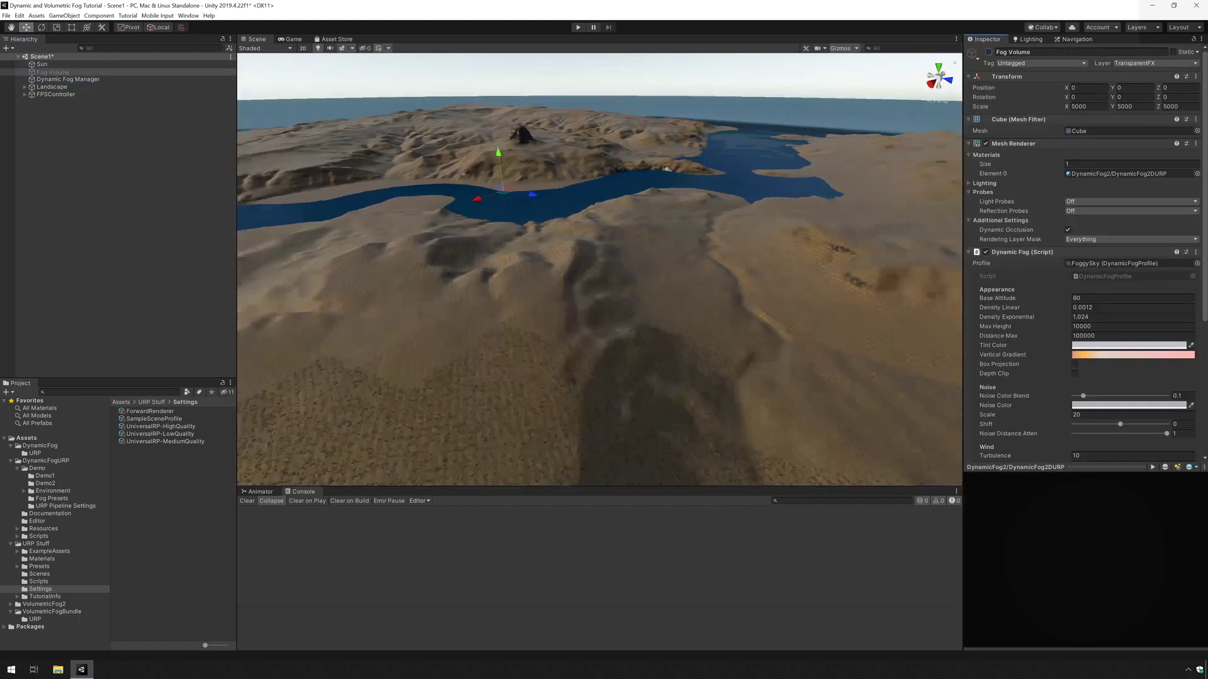
{"action": "mouse_move", "coordinate": [599, 269]}
{"action": "right_mouse_down"}
{"action": "mouse_move", "coordinate": [573, 273]}
{"action": "mouse_move", "coordinate": [573, 248]}
{"action": "mouse_move", "coordinate": [577, 270]}
{"action": "right_mouse_up"}
{"action": "key", "text": "w"}
Create a Volumetric Fog 2 Fog Volume and move it over the mountain.
{"action": "left_click", "coordinate": [64, 15]}
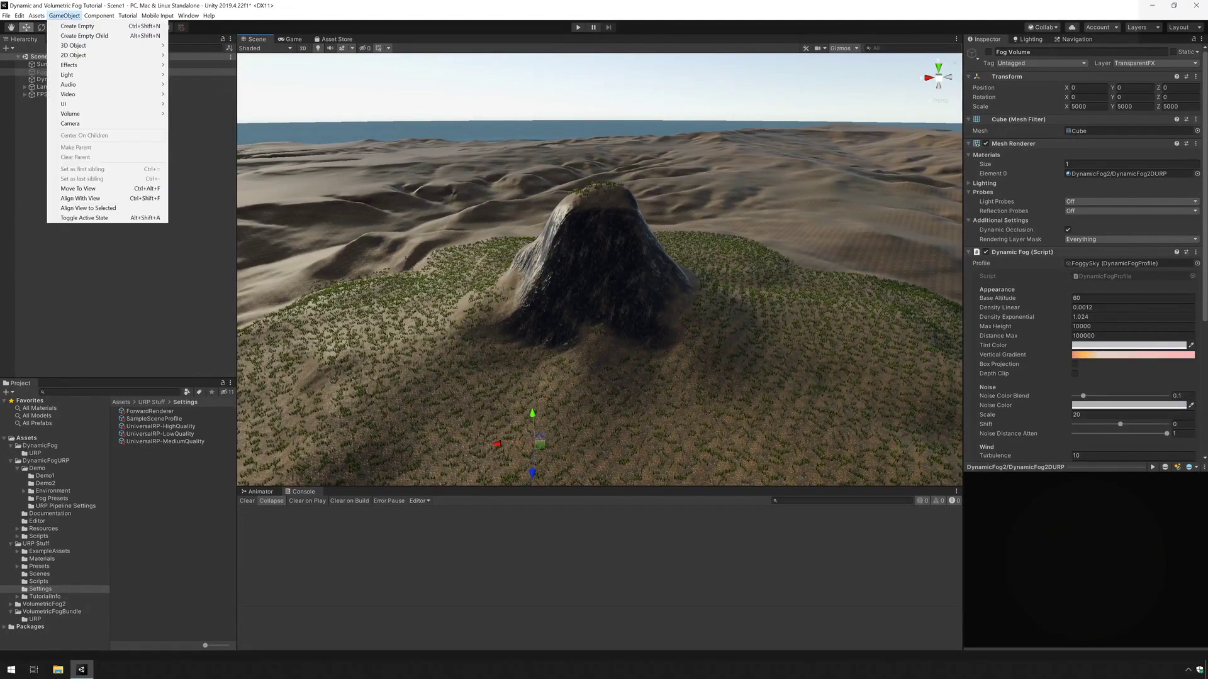
{"action": "mouse_move", "coordinate": [113, 65]}
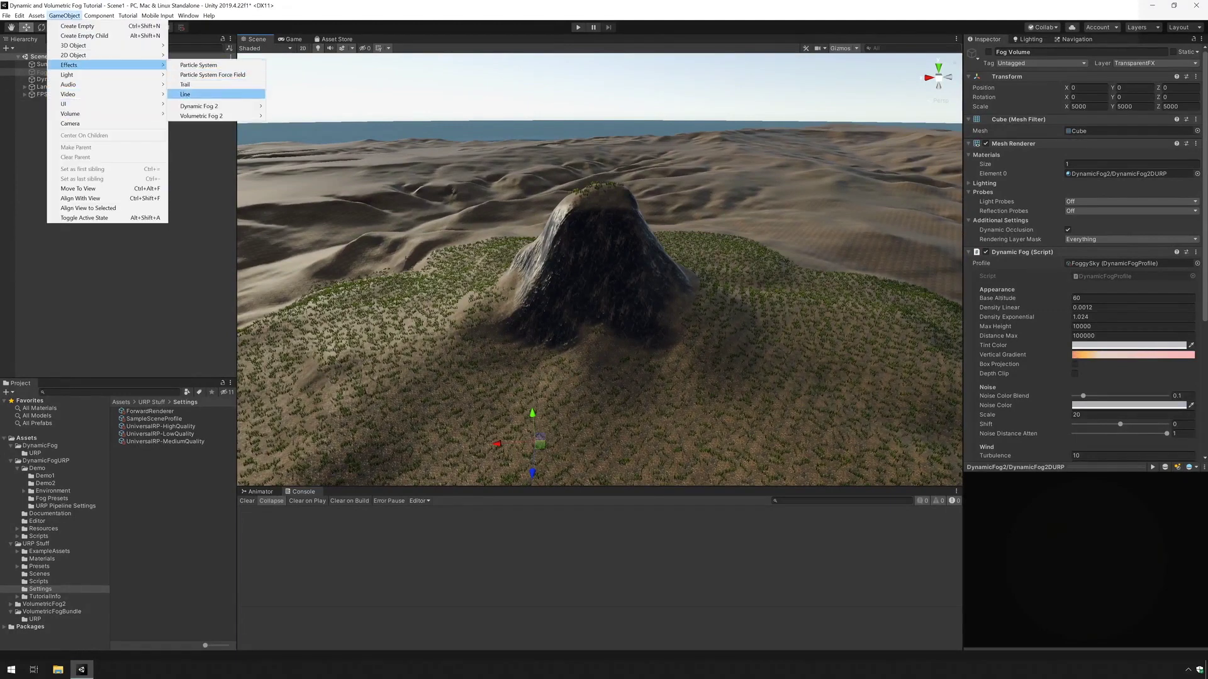
{"action": "mouse_move", "coordinate": [201, 116]}
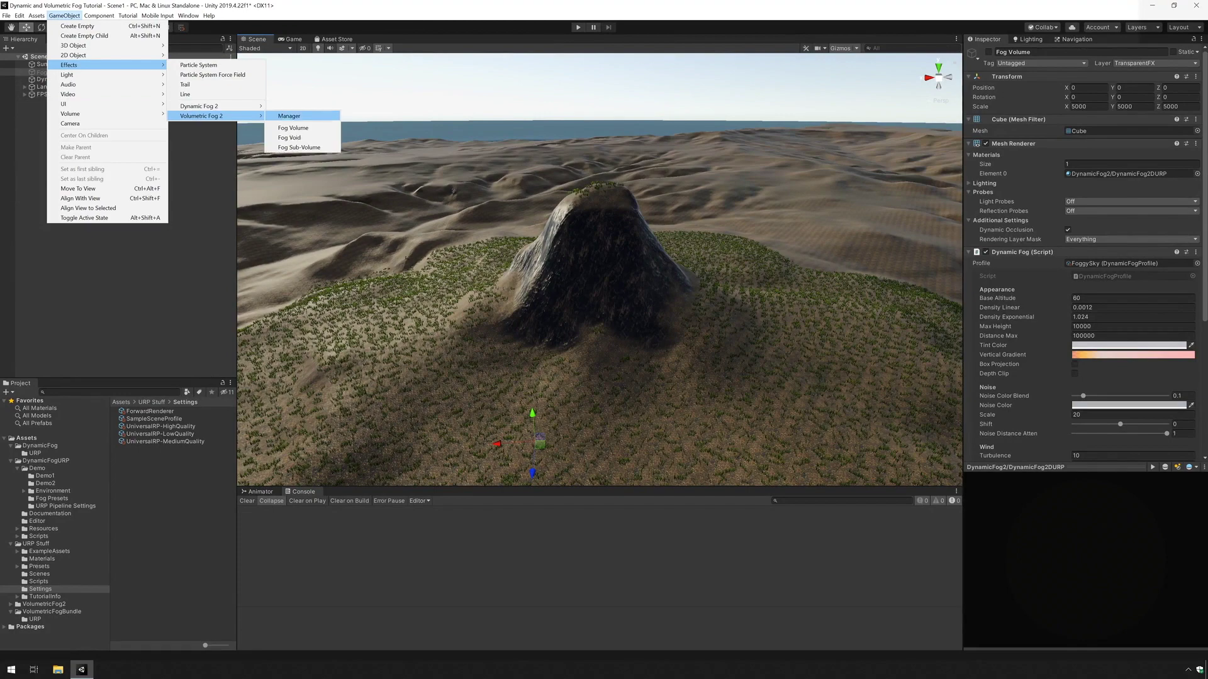
{"action": "left_click", "coordinate": [293, 128]}
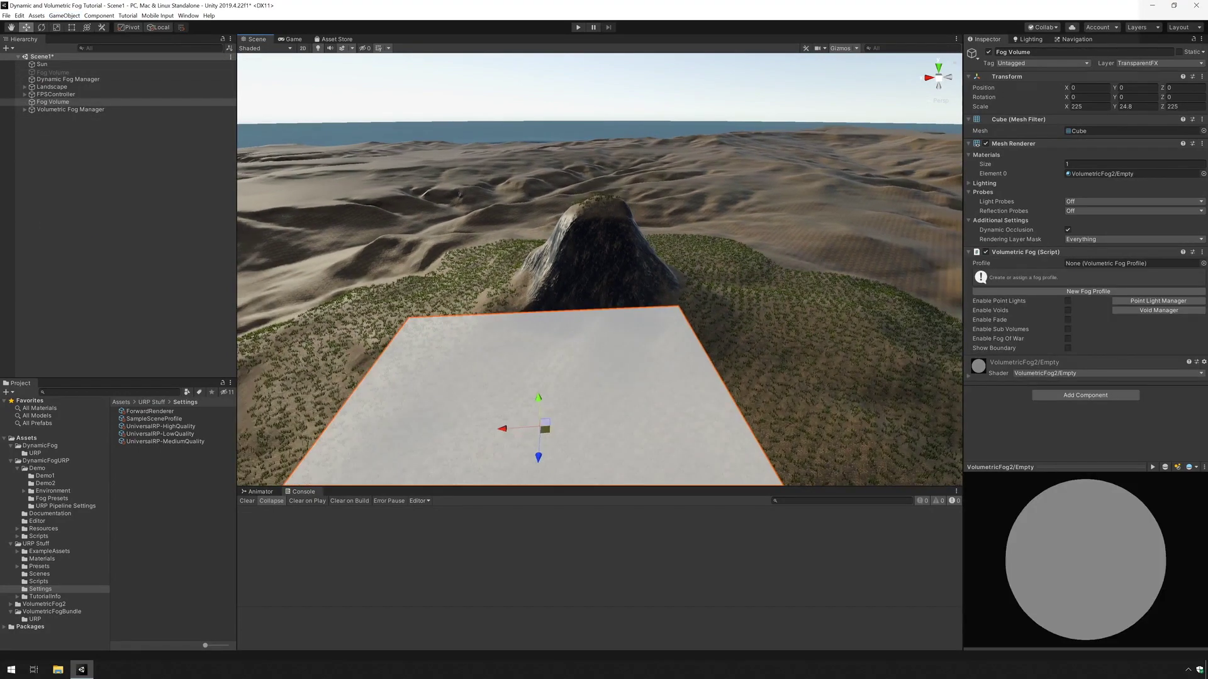
{"action": "key", "text": "f"}
{"action": "left_click_drag", "start_coordinate": [604, 315], "coordinate": [597, 220]}
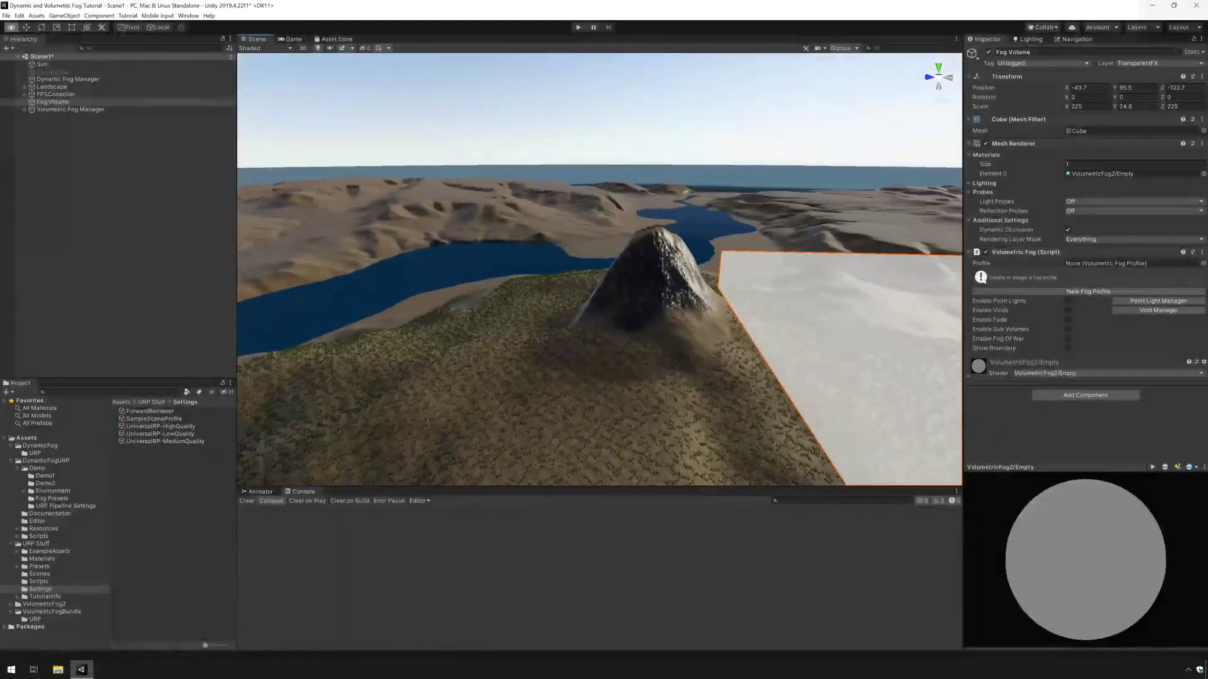
{"action": "left_click_drag", "start_coordinate": [837, 322], "coordinate": [637, 277]}
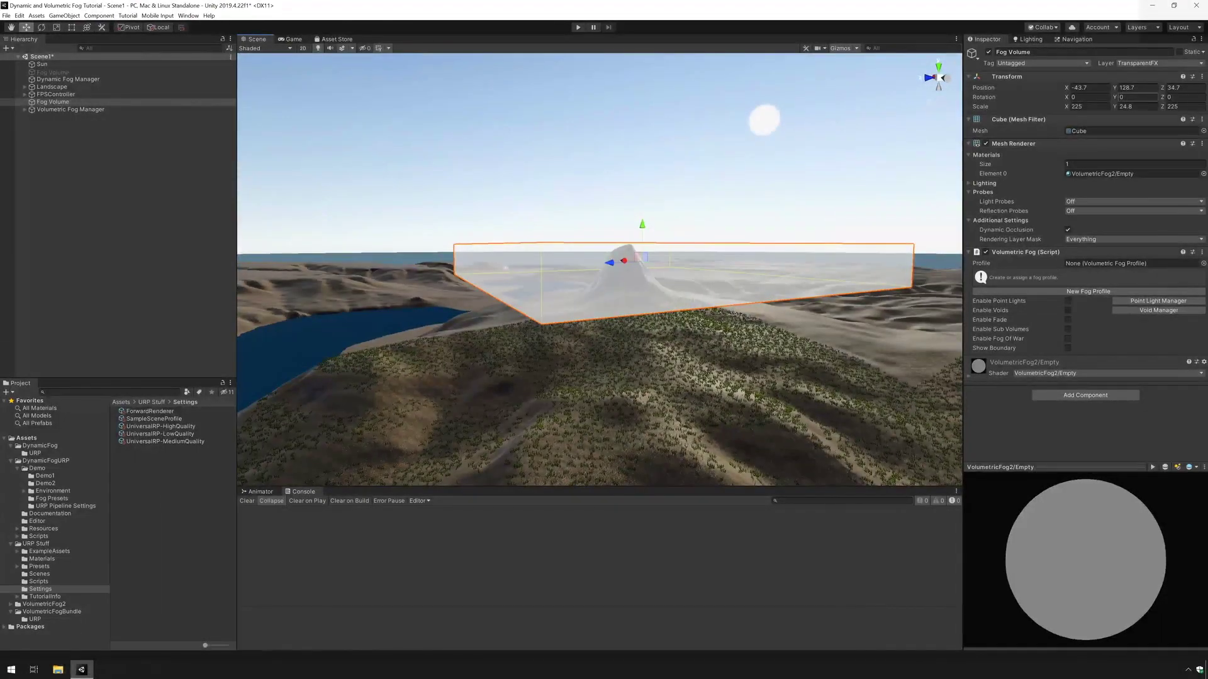
Set the fog volume's Position Y to 100 and Scale Y to 100.
{"action": "left_click", "coordinate": [1126, 106]}
{"action": "type", "text": "60"}
{"action": "left_click", "coordinate": [1126, 88]}
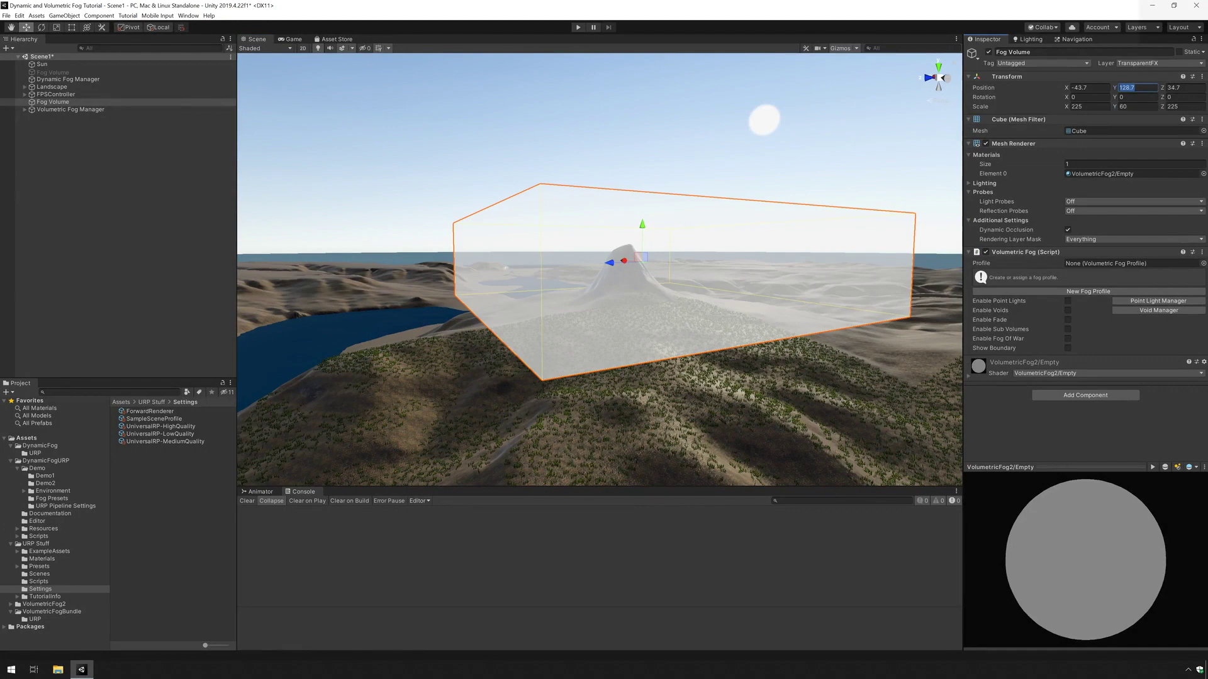
{"action": "type", "text": "100"}
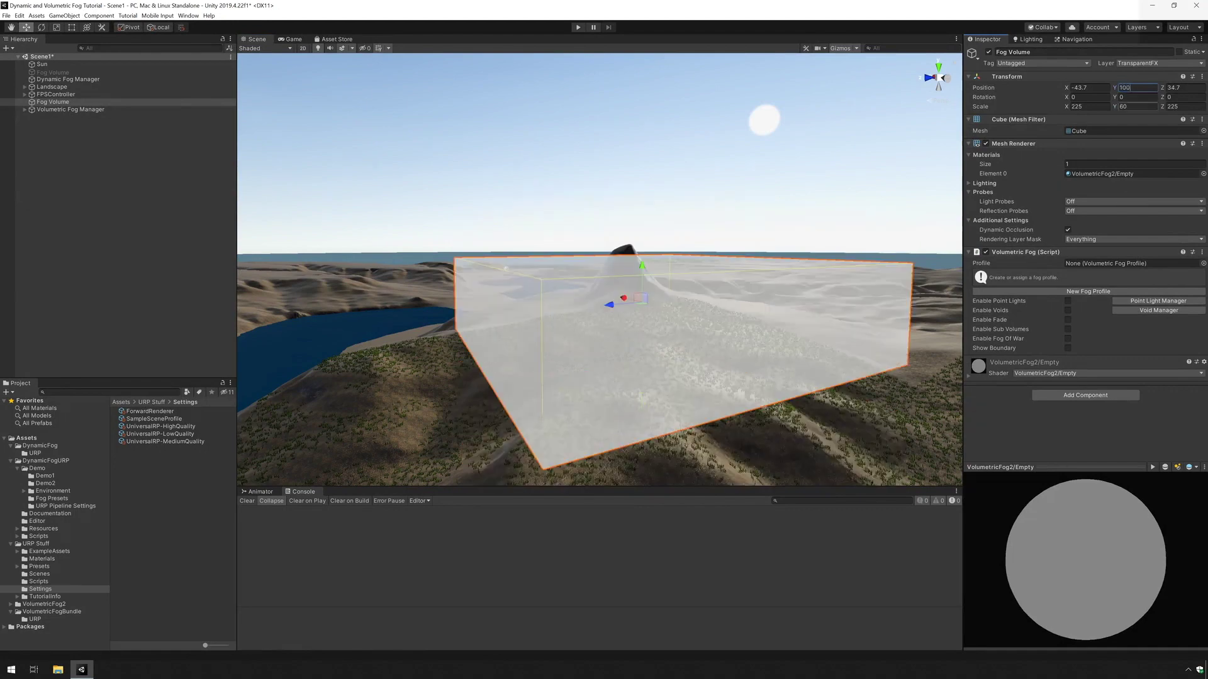
{"action": "left_click", "coordinate": [1135, 107]}
{"action": "type", "text": "100"}
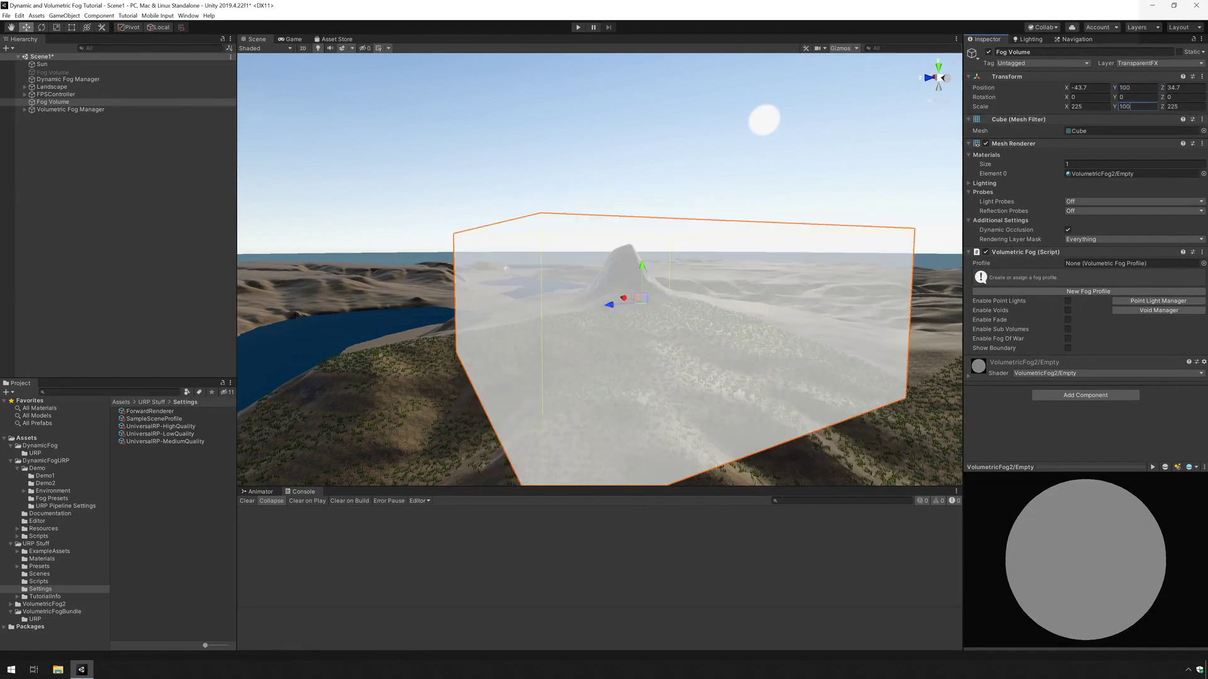
{"action": "left_click_drag", "start_coordinate": [598, 283], "coordinate": [585, 245], "text": "alt"}
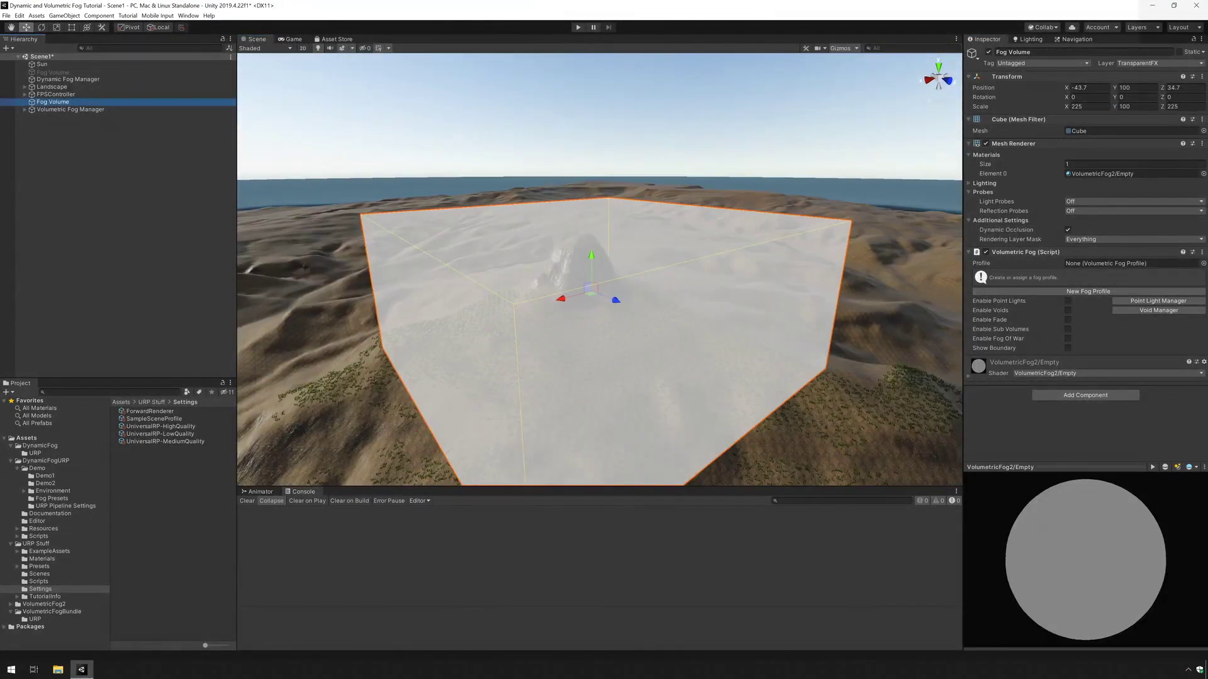
Assign a New Volumetric Fog Profile to the fog volume and enable Terrain Fit so fog hugs the ground.
{"action": "left_click", "coordinate": [1089, 291]}
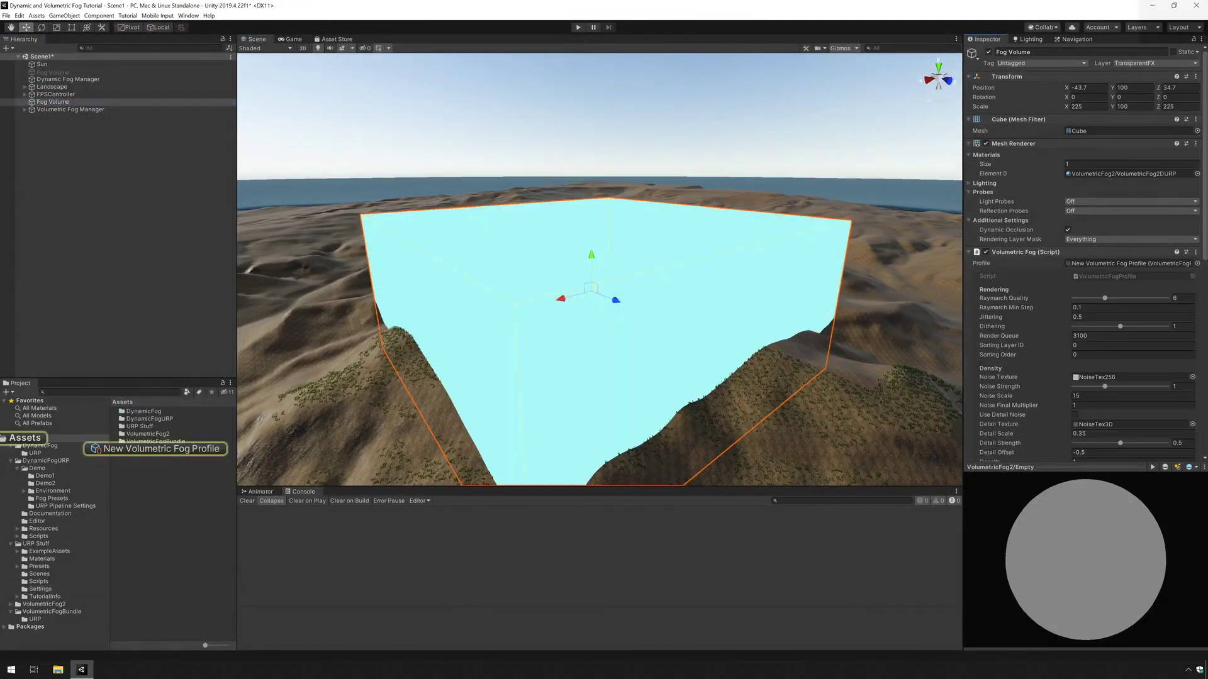
{"action": "left_click_drag", "start_coordinate": [585, 245], "coordinate": [623, 239], "text": "alt"}
{"action": "scroll", "coordinate": [1082, 252], "scroll_direction": "down", "scroll_amount": 10}
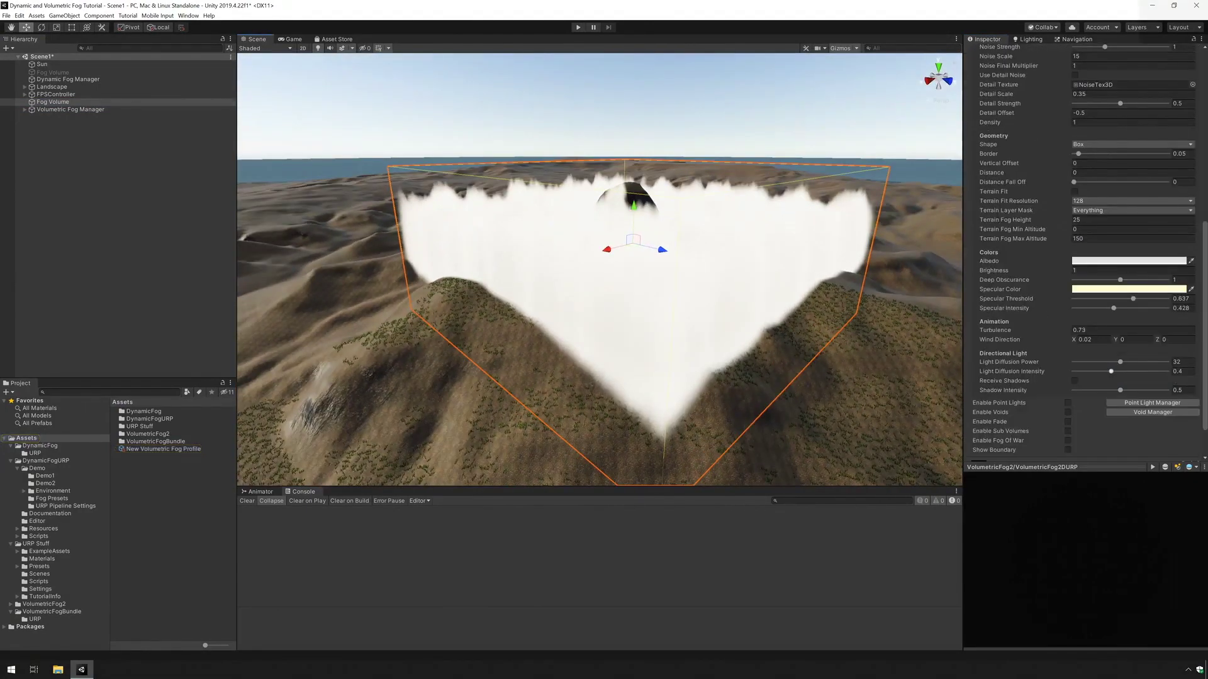
{"action": "left_click", "coordinate": [1075, 191]}
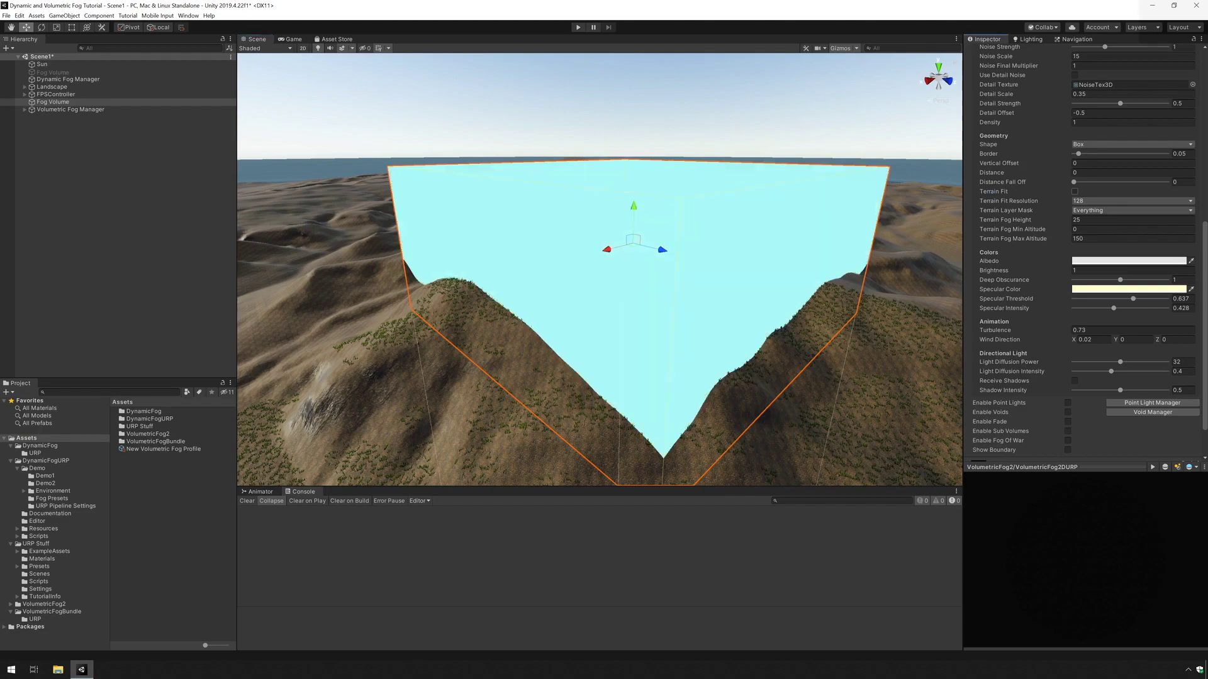
{"action": "left_click", "coordinate": [1074, 191]}
{"action": "left_click_drag", "start_coordinate": [585, 252], "coordinate": [648, 239], "text": "alt"}
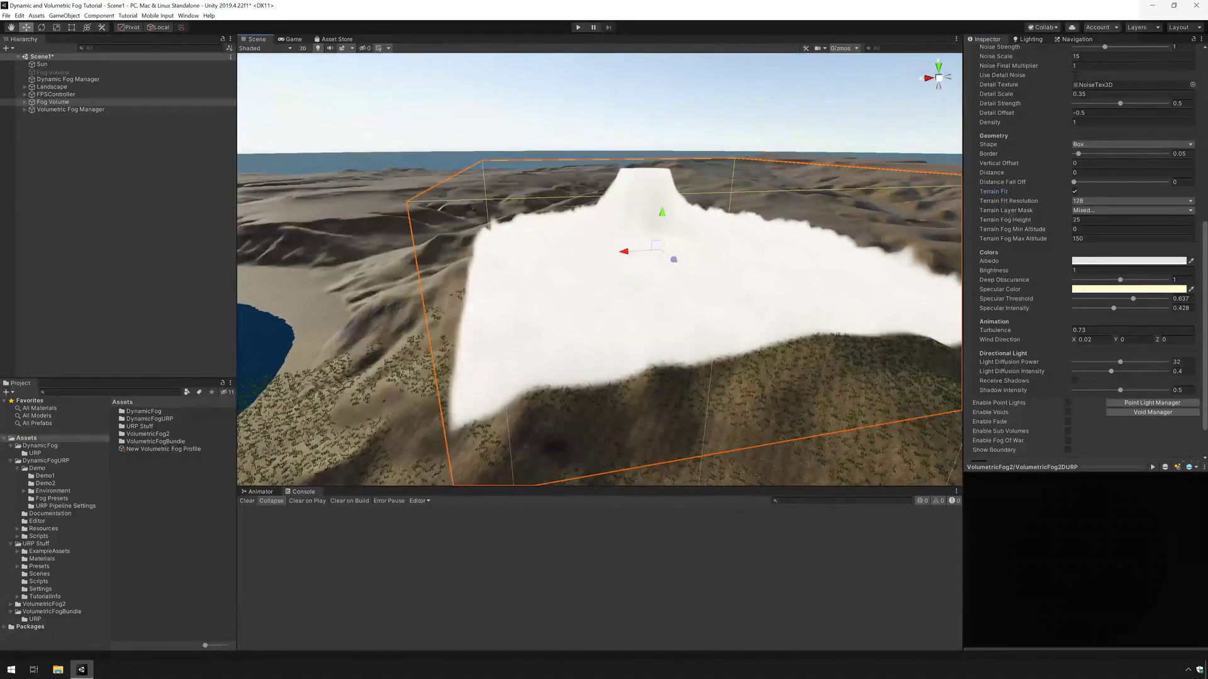
{"action": "scroll", "coordinate": [1083, 251], "scroll_direction": "up", "scroll_amount": 5}
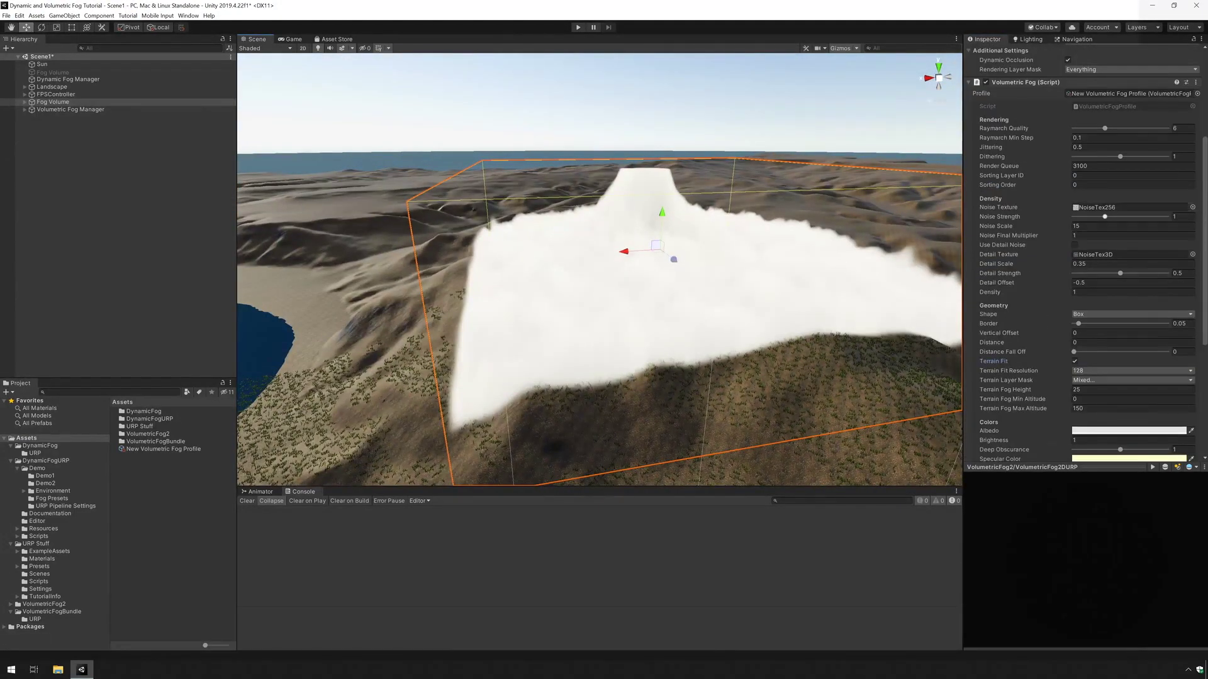
{"action": "left_click", "coordinate": [1183, 216]}
Raise Noise Strength to about 1.97, Detail Strength to about 0.69, and enable Use Detail Noise.
{"action": "type", "text": "0.7"}
{"action": "left_click_drag", "start_coordinate": [1096, 216], "coordinate": [1135, 217]}
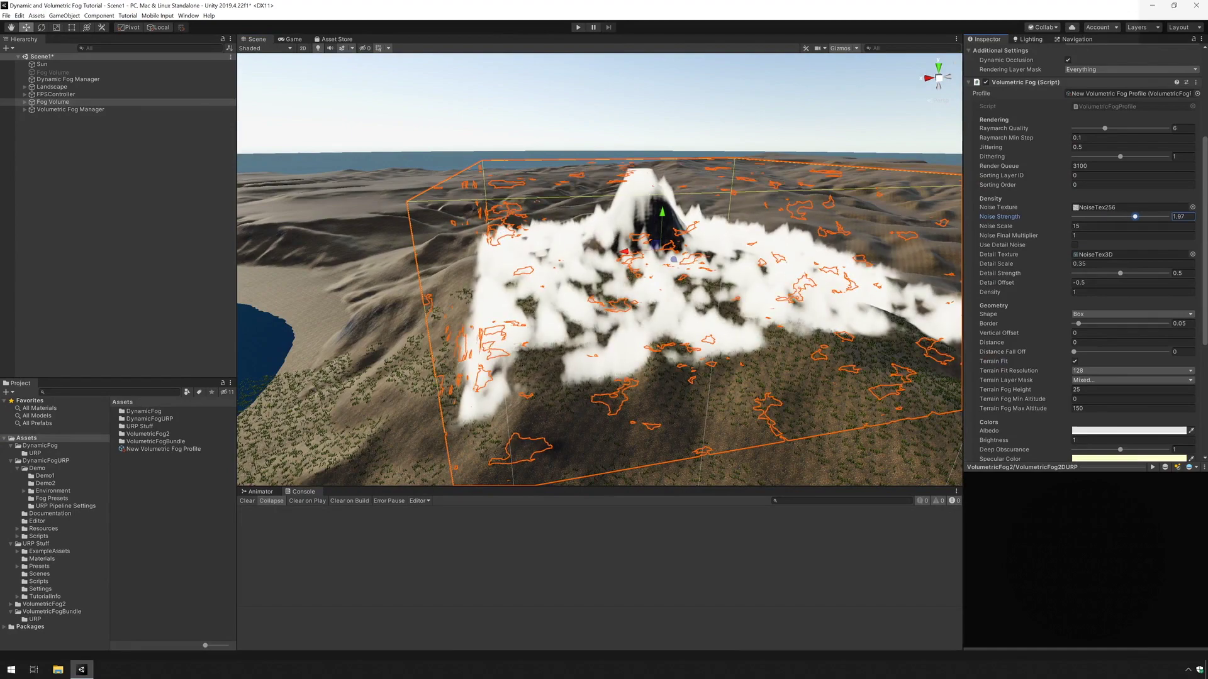
{"action": "scroll", "coordinate": [599, 270], "scroll_direction": "up", "scroll_amount": 6}
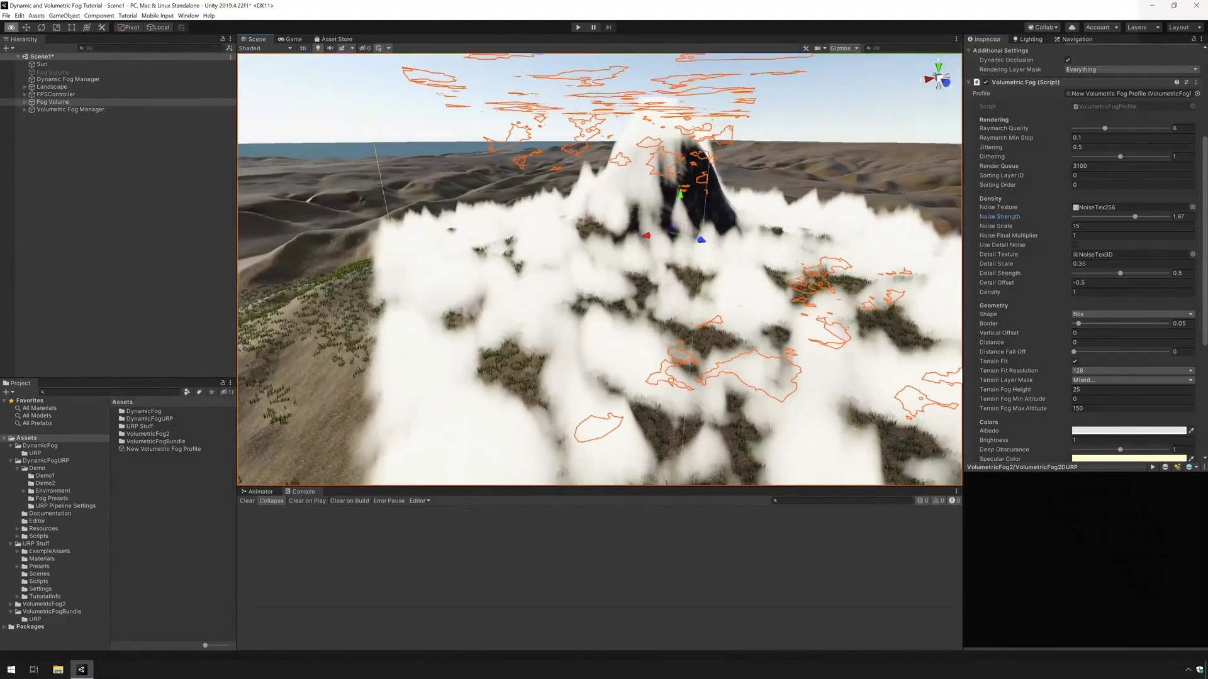
{"action": "left_click_drag", "start_coordinate": [1120, 273], "coordinate": [1138, 273]}
{"action": "left_click", "coordinate": [1074, 245]}
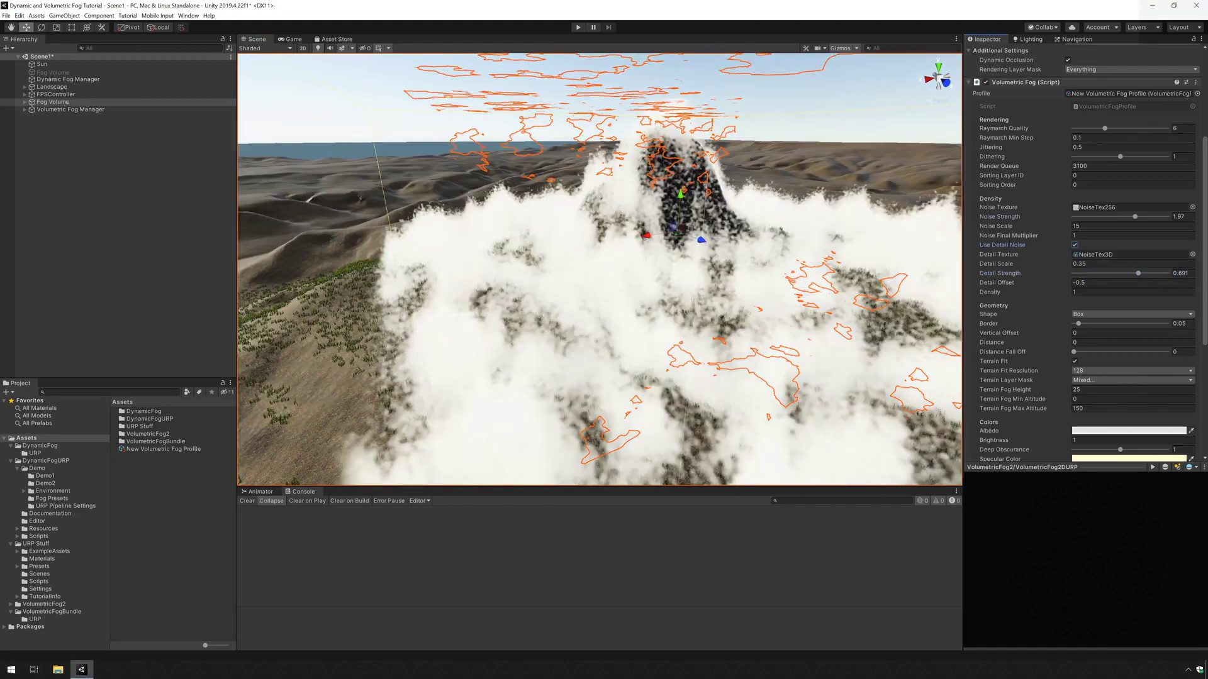
Set Noise Final Multiplier to 0.32 and fine-tune Noise Scale, Detail Scale and strengths into patchy clouds.
{"action": "left_click", "coordinate": [1101, 235]}
{"action": "type", "text": "0.12"}
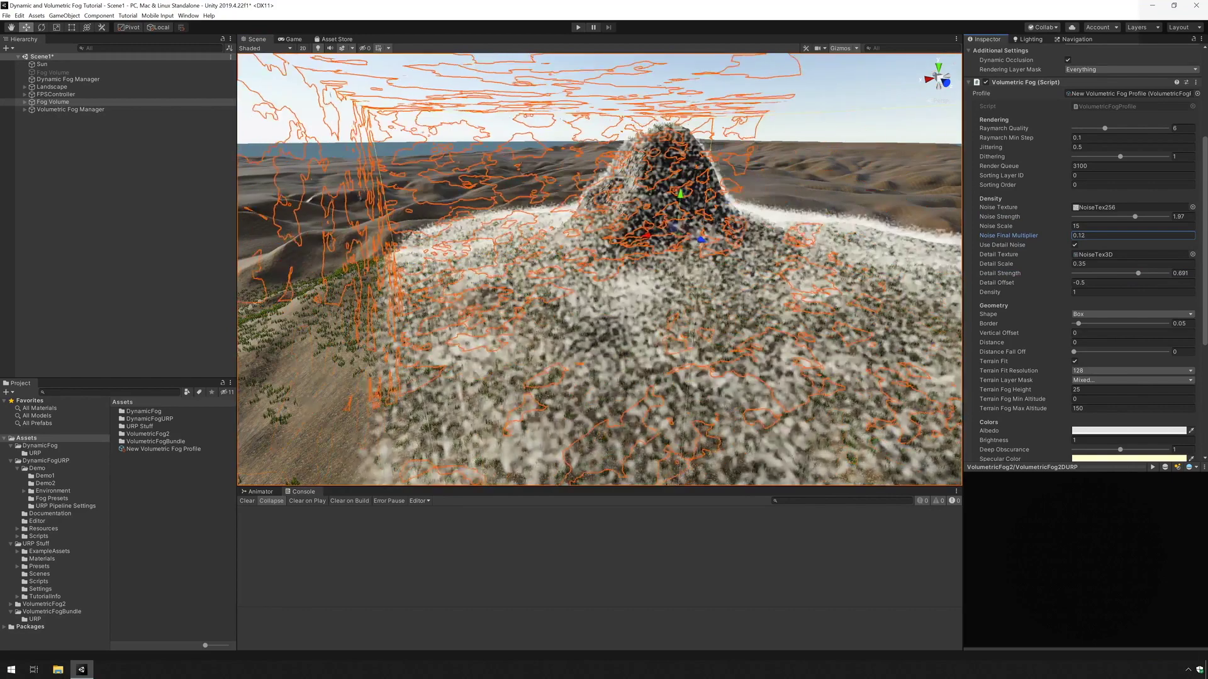
{"action": "key", "text": "BackSpace"}
{"action": "key", "text": "BackSpace"}
{"action": "type", "text": "32"}
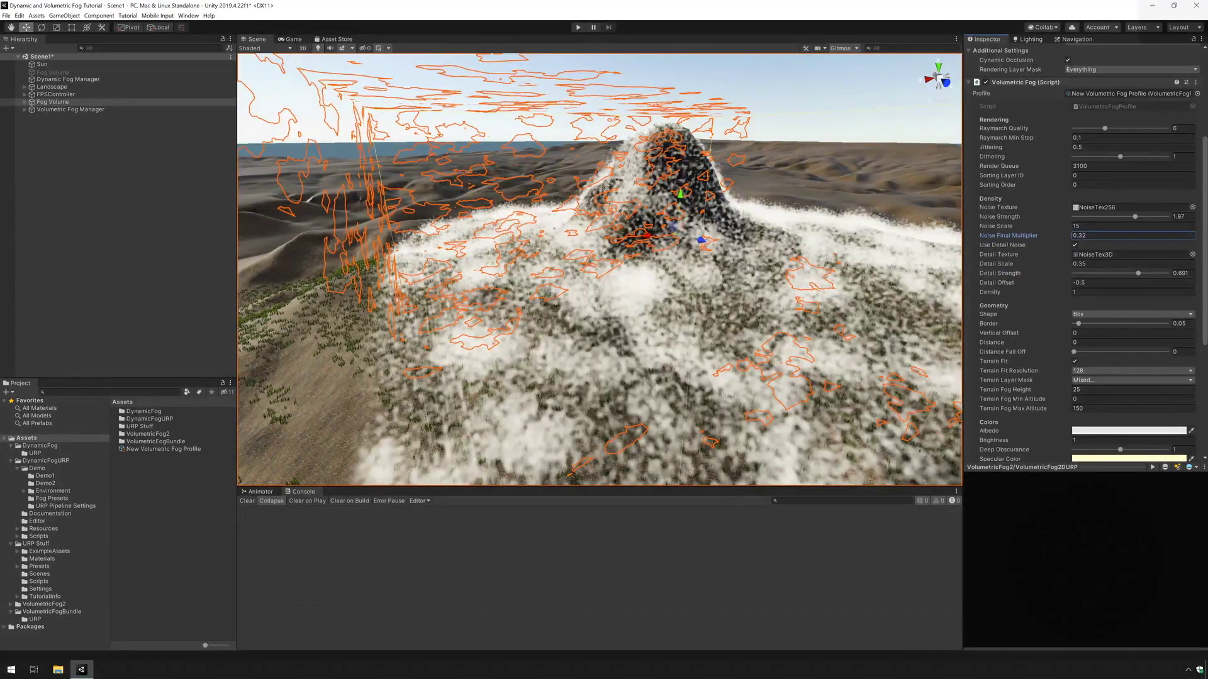
{"action": "left_click_drag", "start_coordinate": [996, 226], "coordinate": [1043, 226]}
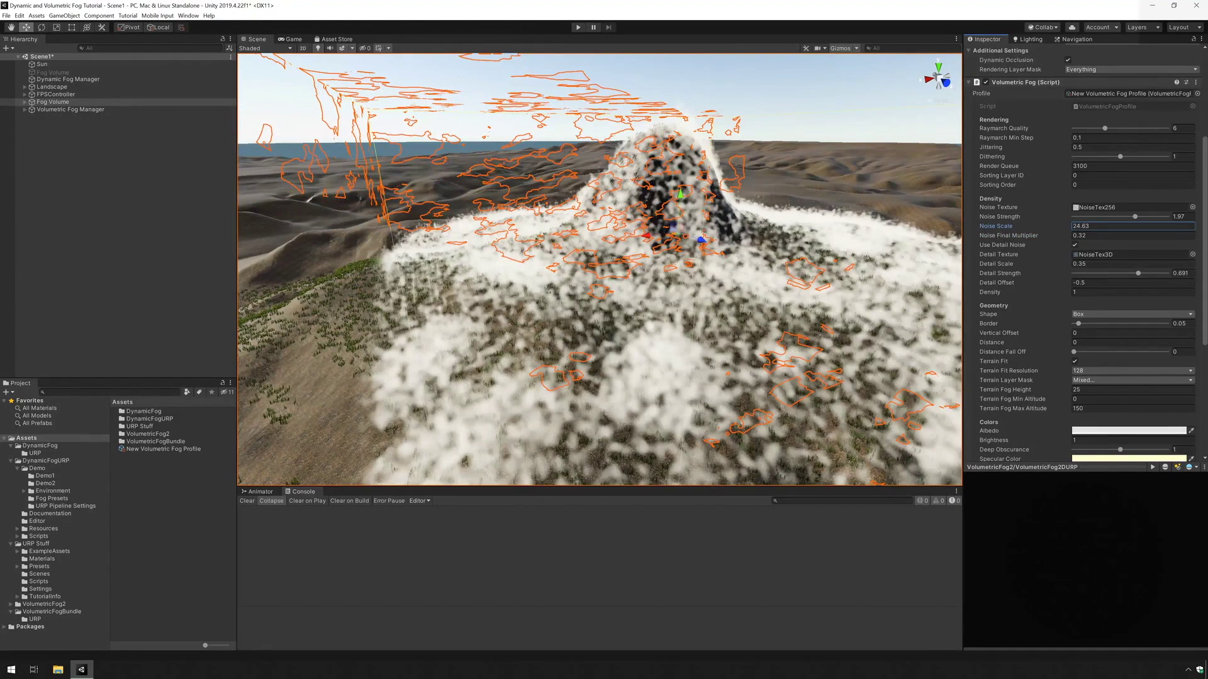
{"action": "left_click_drag", "start_coordinate": [996, 263], "coordinate": [1010, 226]}
{"action": "left_click_drag", "start_coordinate": [1135, 217], "coordinate": [1145, 217]}
{"action": "left_click_drag", "start_coordinate": [1138, 273], "coordinate": [1106, 273]}
{"action": "left_click", "coordinate": [94, 189]}
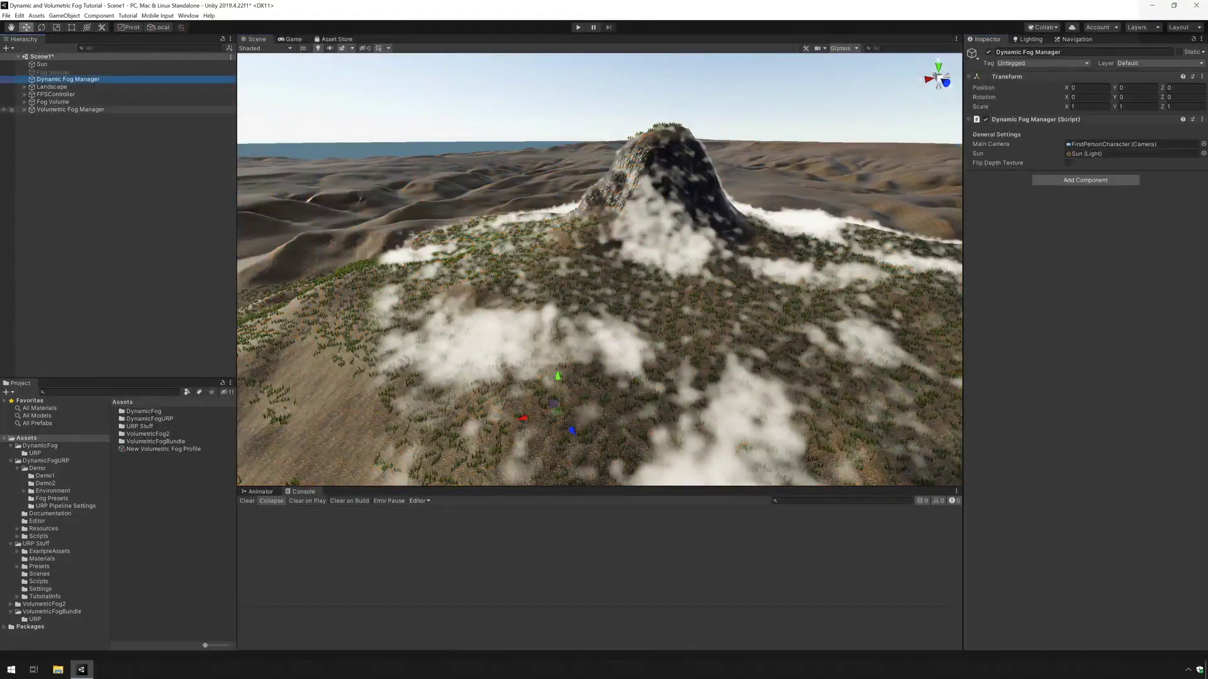
Deactivate the original pink Fog Volume with Alt+Shift+A, then select the FPSController.
{"action": "left_click", "coordinate": [53, 72]}
{"action": "left_click", "coordinate": [989, 52]}
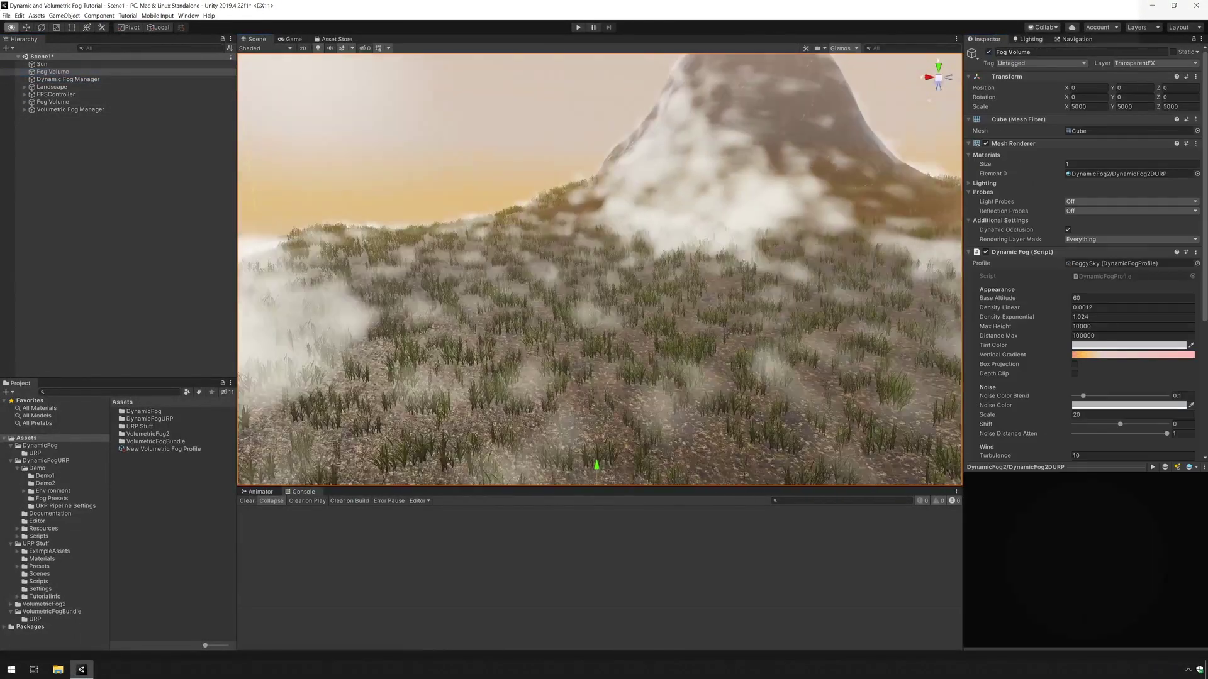
{"action": "double_click", "coordinate": [56, 94]}
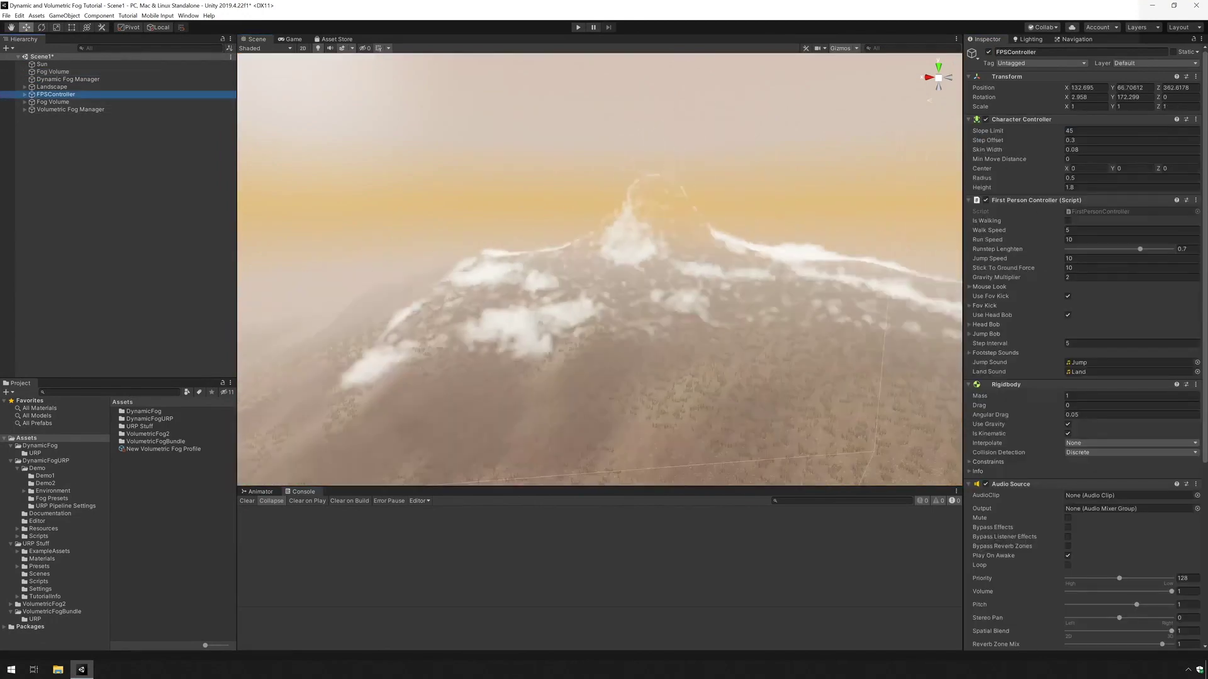
{"action": "left_click", "coordinate": [53, 71]}
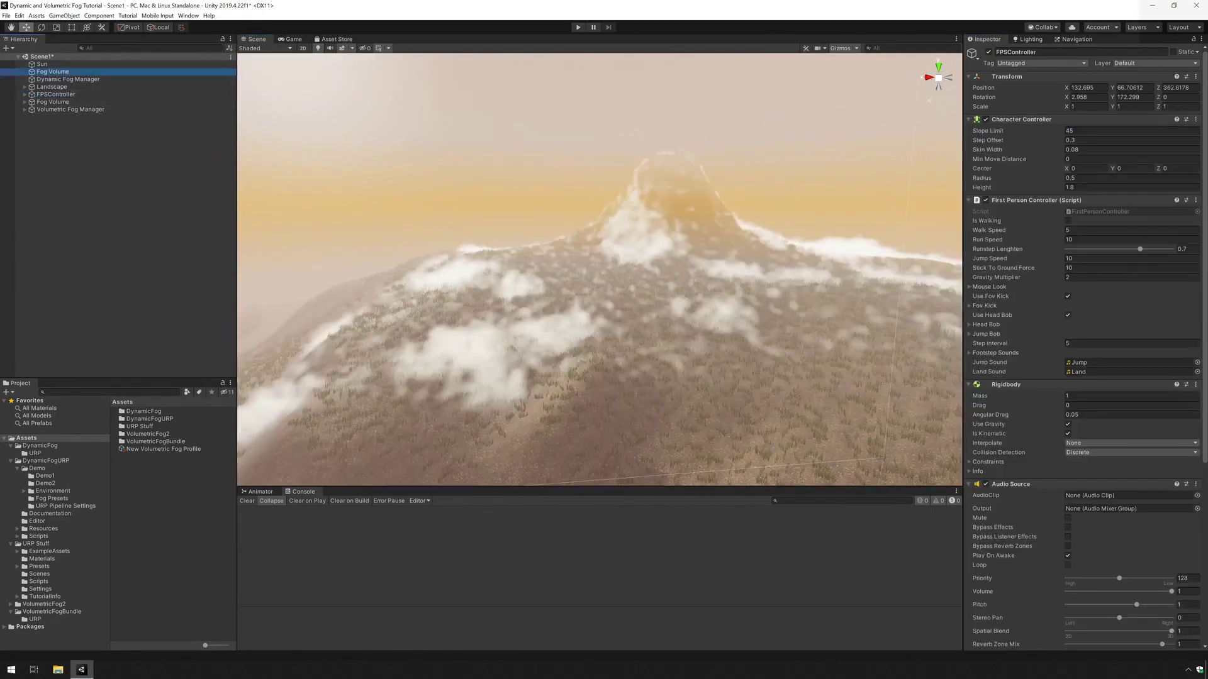
{"action": "key", "text": "alt+shift+a"}
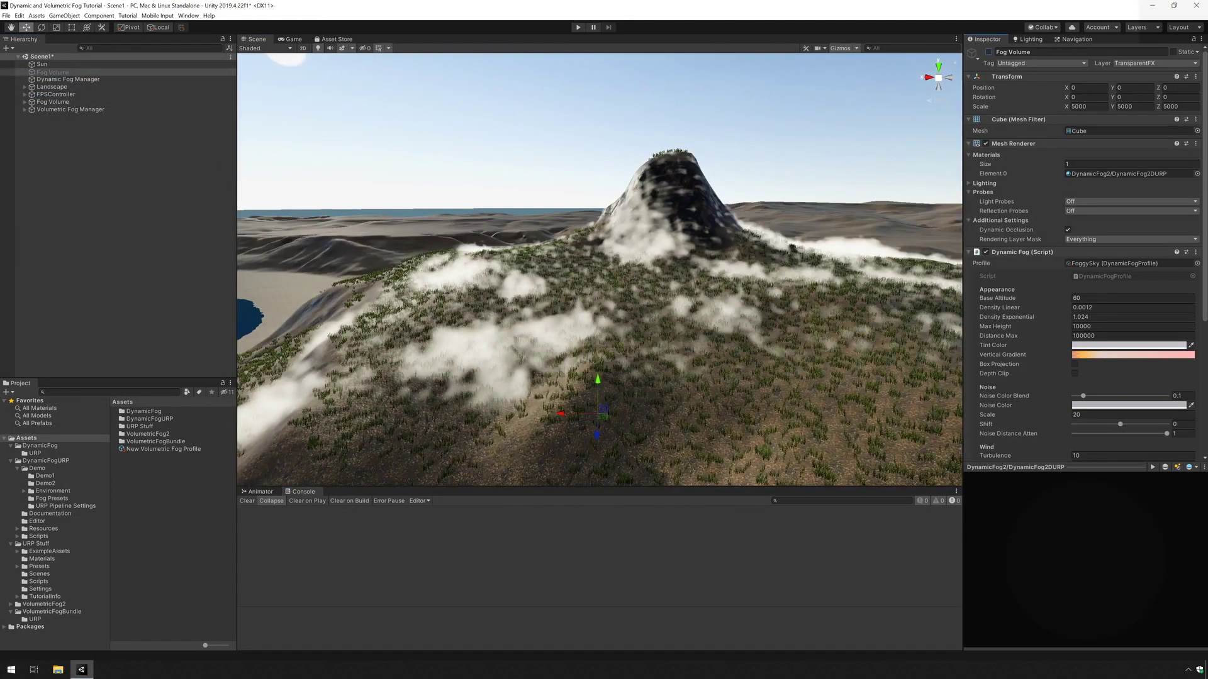
{"action": "left_click", "coordinate": [55, 94]}
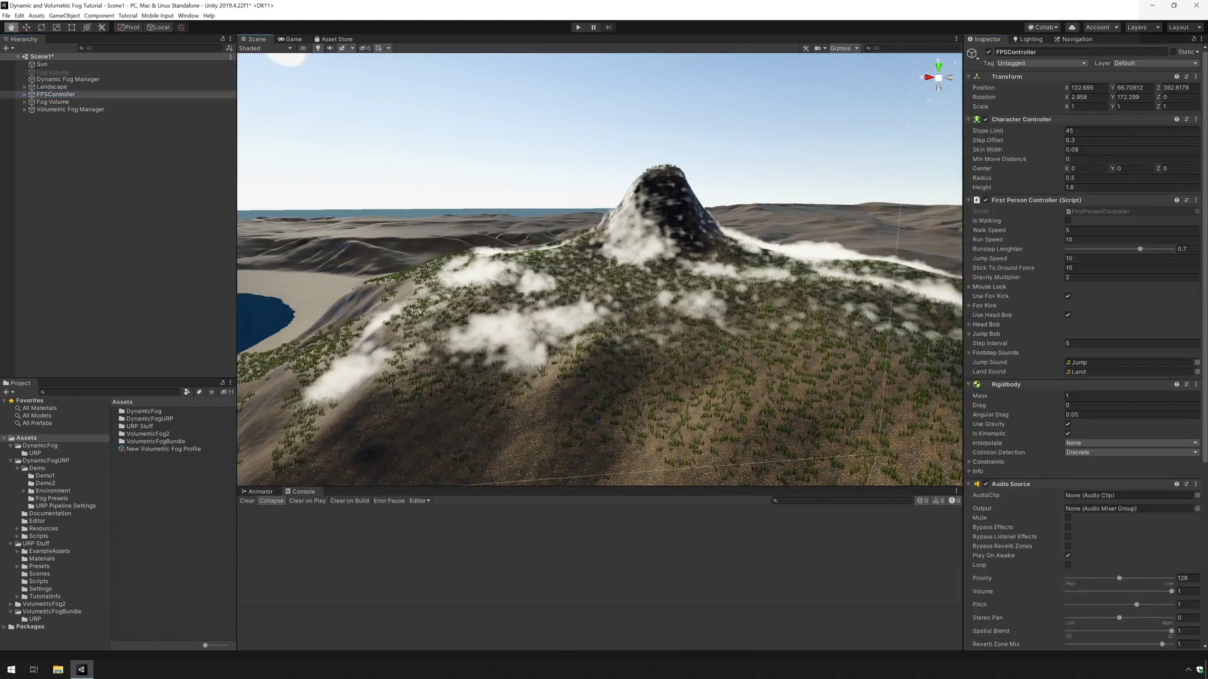
Move the FPSController onto the slope facing the mountain (−179.9, 93.2, 24.7) and check the Game view.
{"action": "key", "text": "f"}
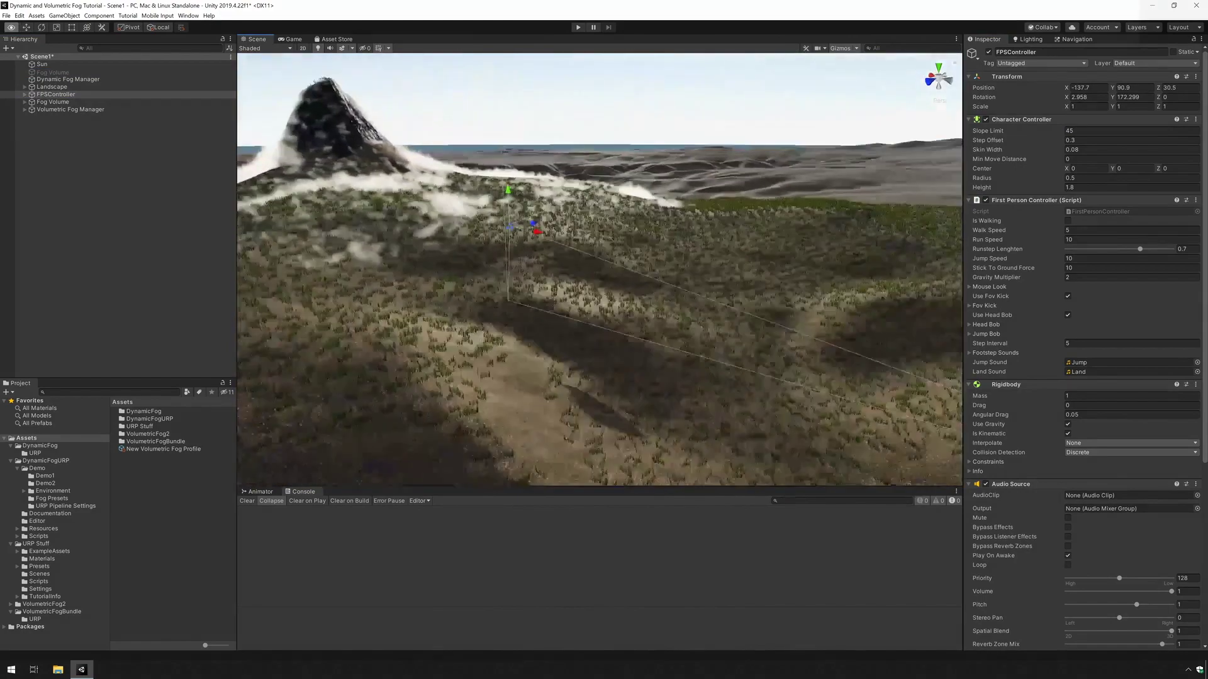
{"action": "right_click_drag", "start_coordinate": [598, 271], "coordinate": [585, 277]}
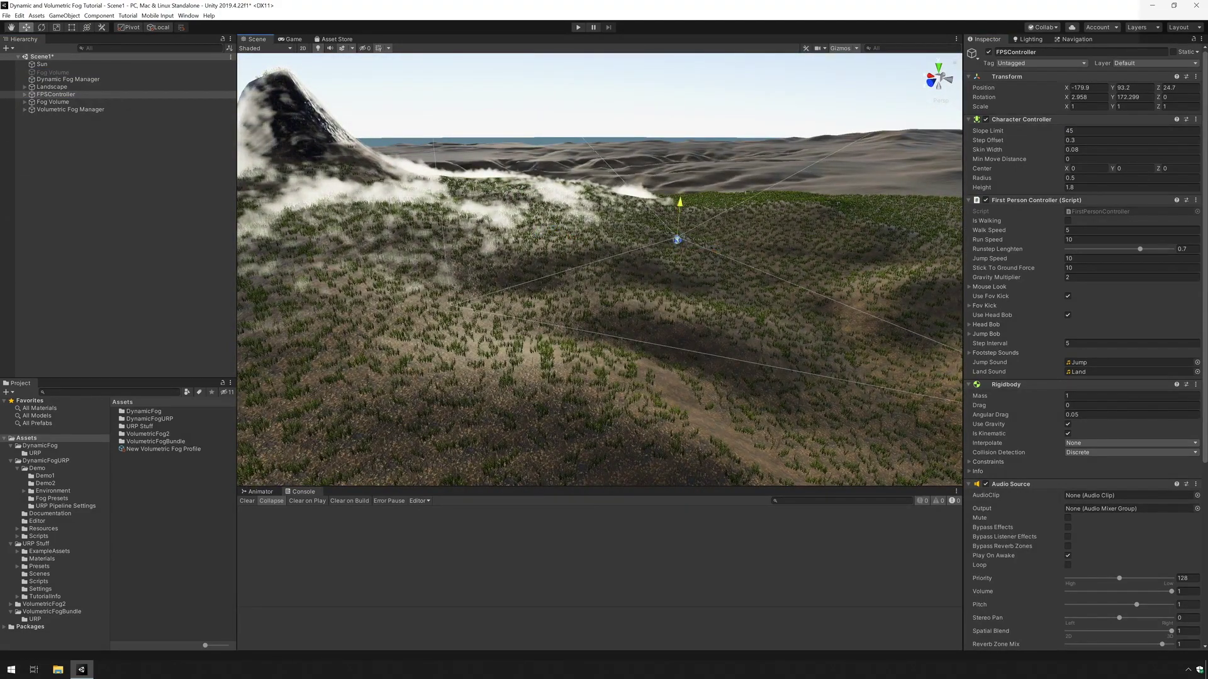
{"action": "key", "text": "e"}
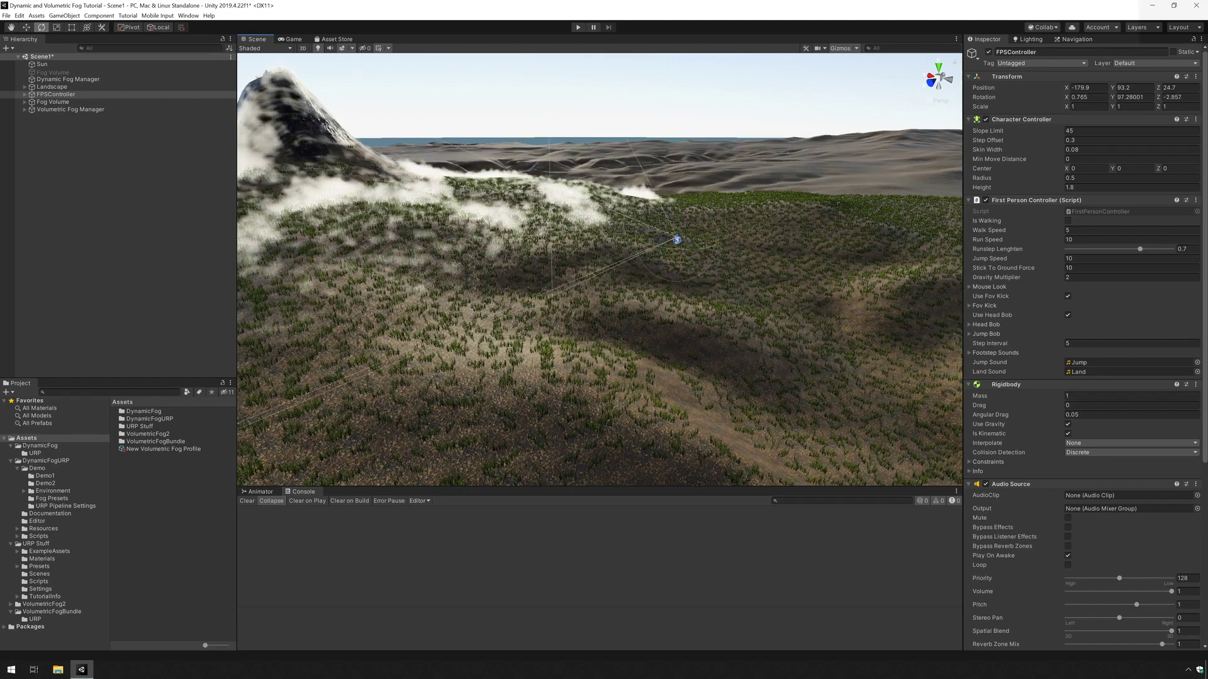
{"action": "key", "text": "ctrl+2"}
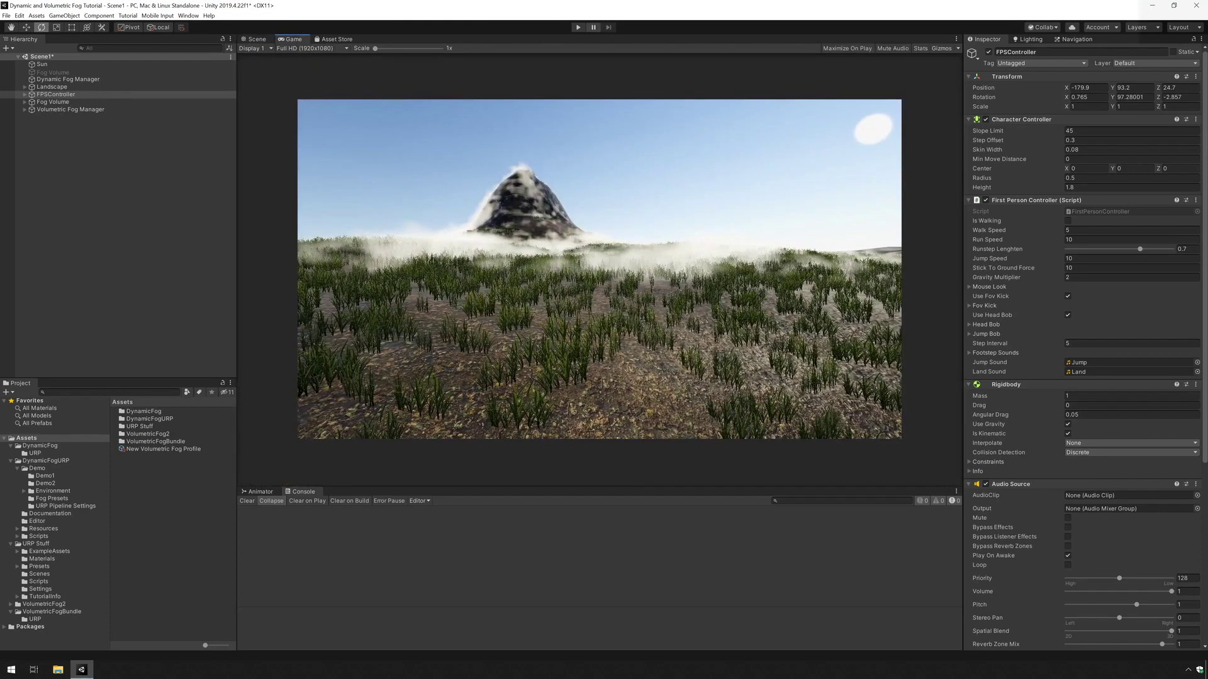
Re-enable the disabled pink Fog Volume and enter Play mode to test the fog.
{"action": "left_click", "coordinate": [53, 73]}
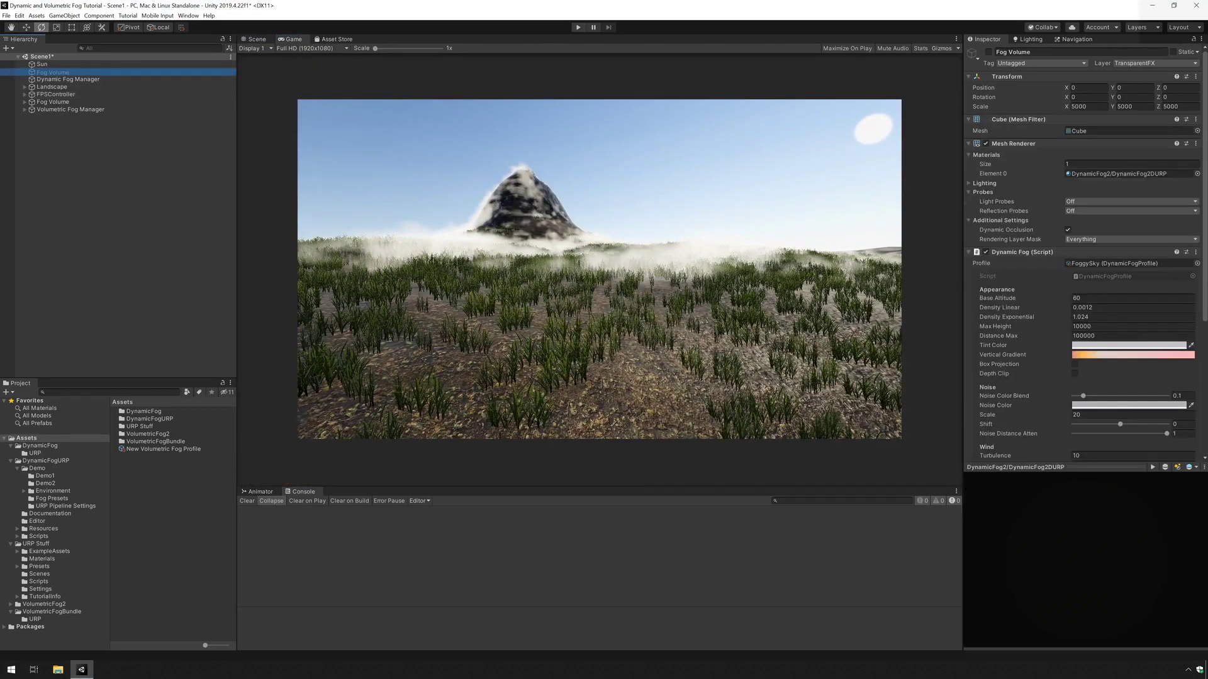
{"action": "key", "text": "alt+shift+a"}
{"action": "key", "text": "ctrl+p"}
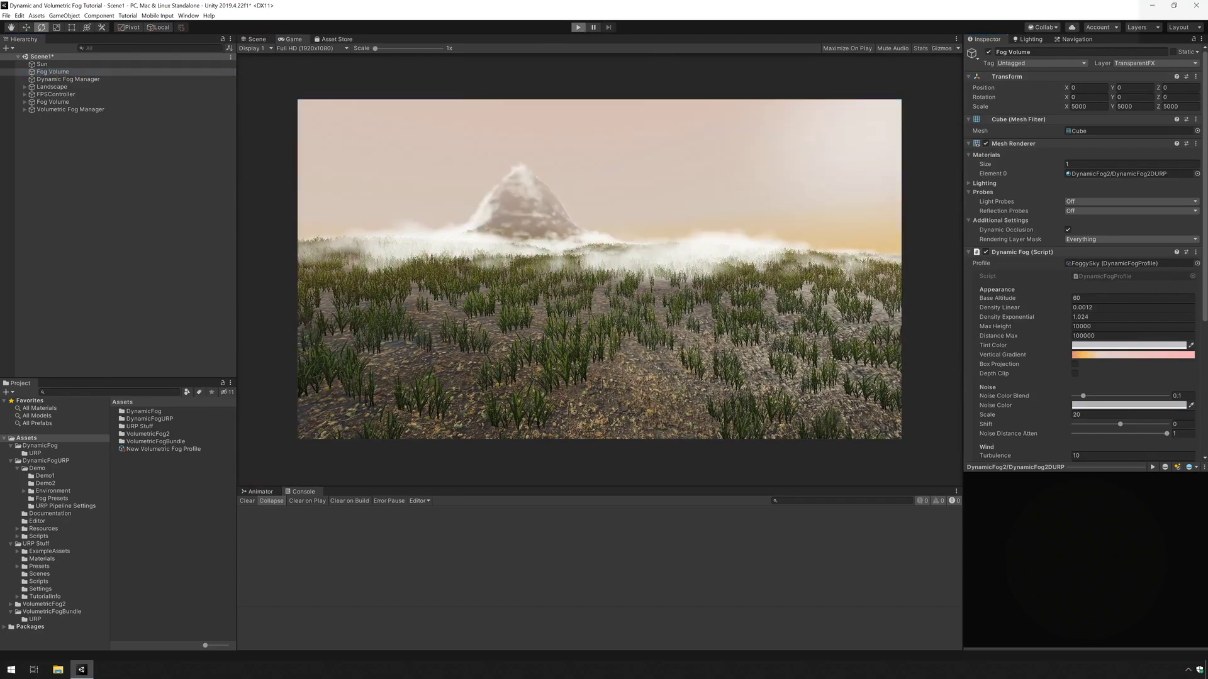
Walk the player forward through the foggy grass toward the misty mountain.
{"action": "key", "text": "w"}
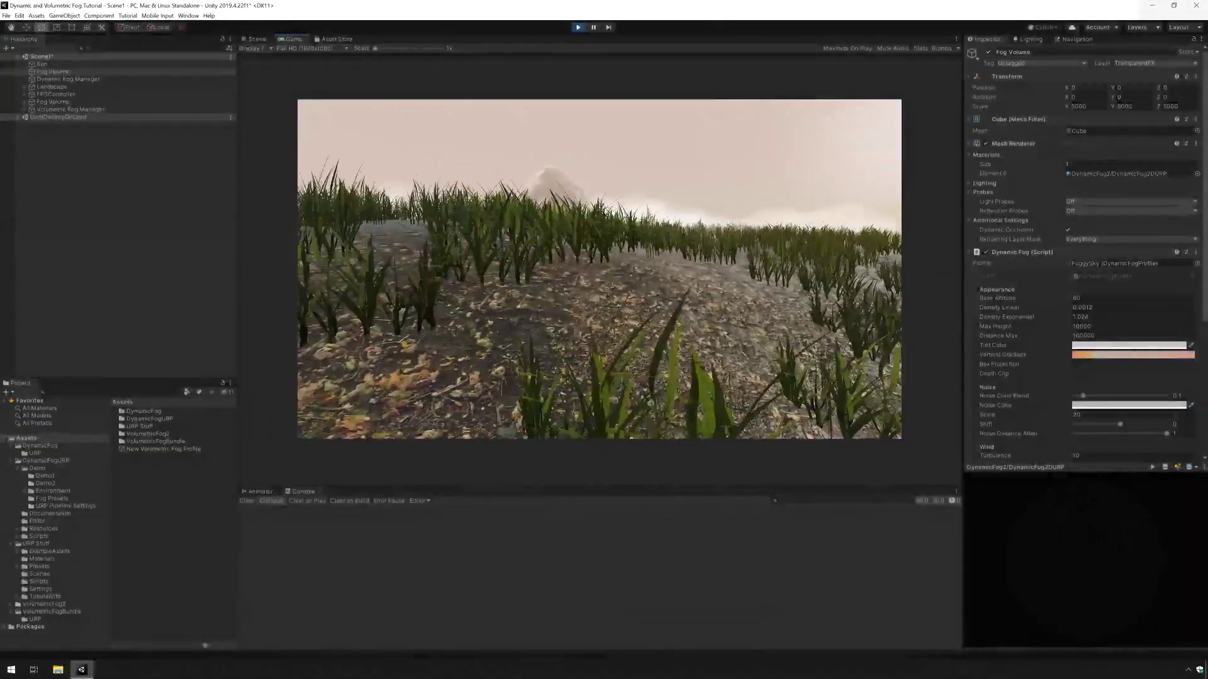
{"action": "key", "text": "w"}
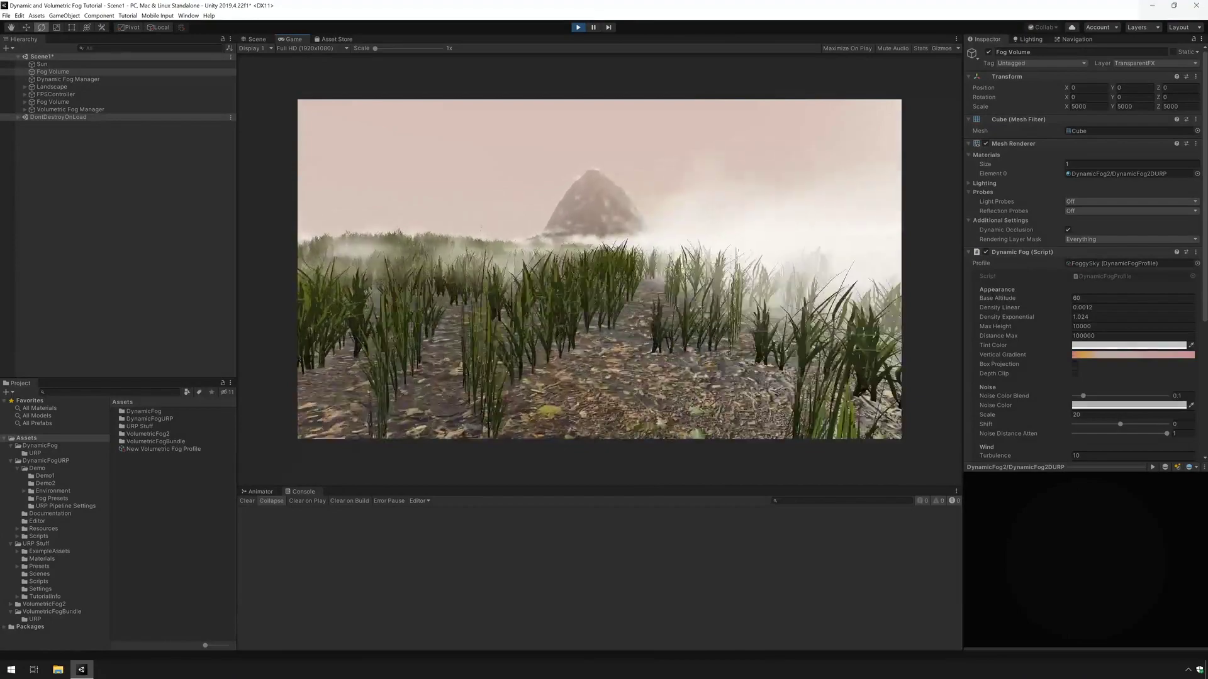
{"action": "key", "text": "w"}
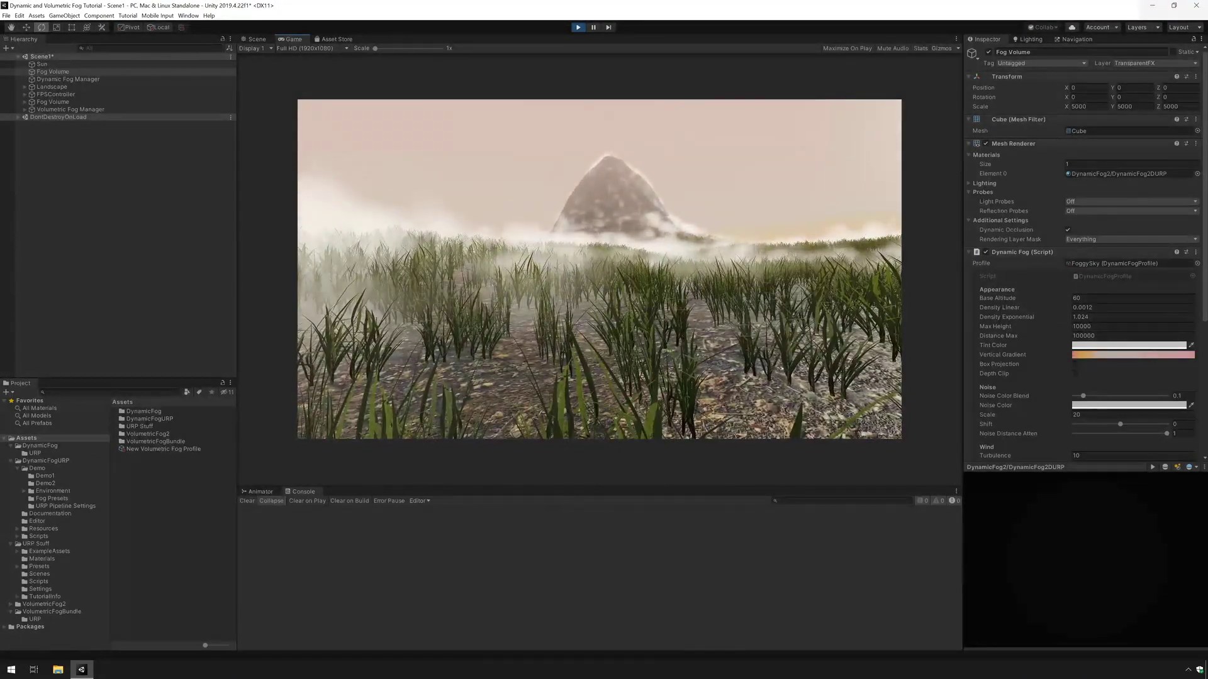
{"action": "key", "text": "w"}
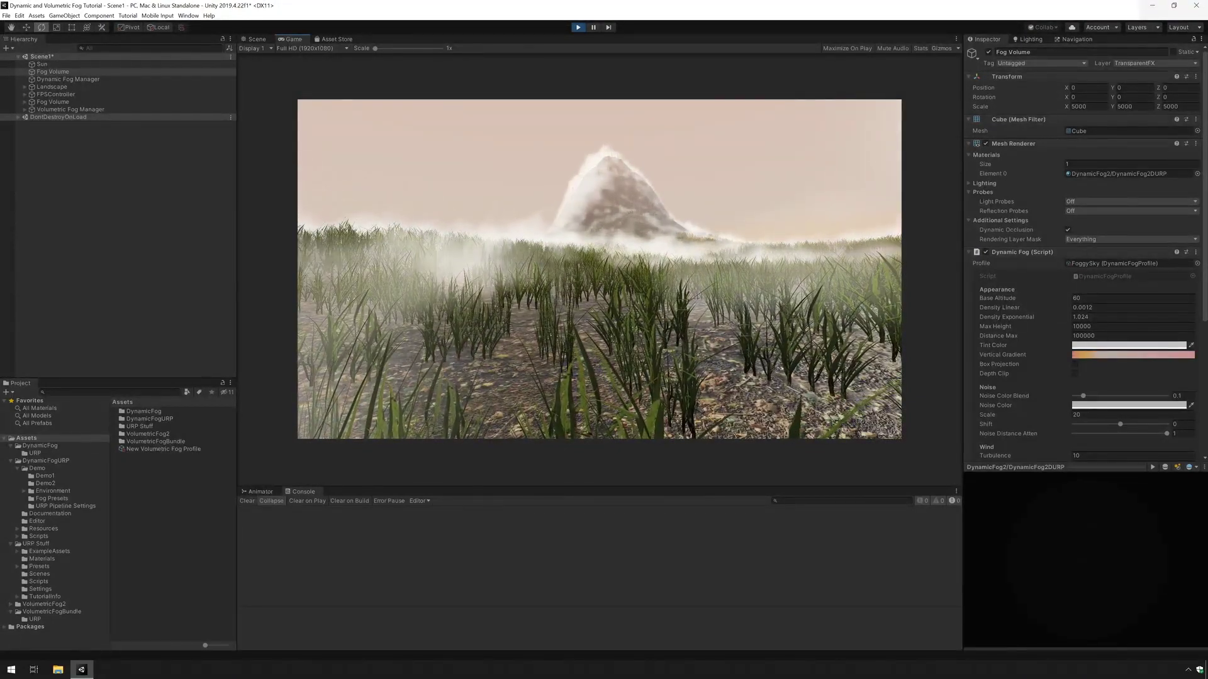
{"action": "key", "text": "w"}
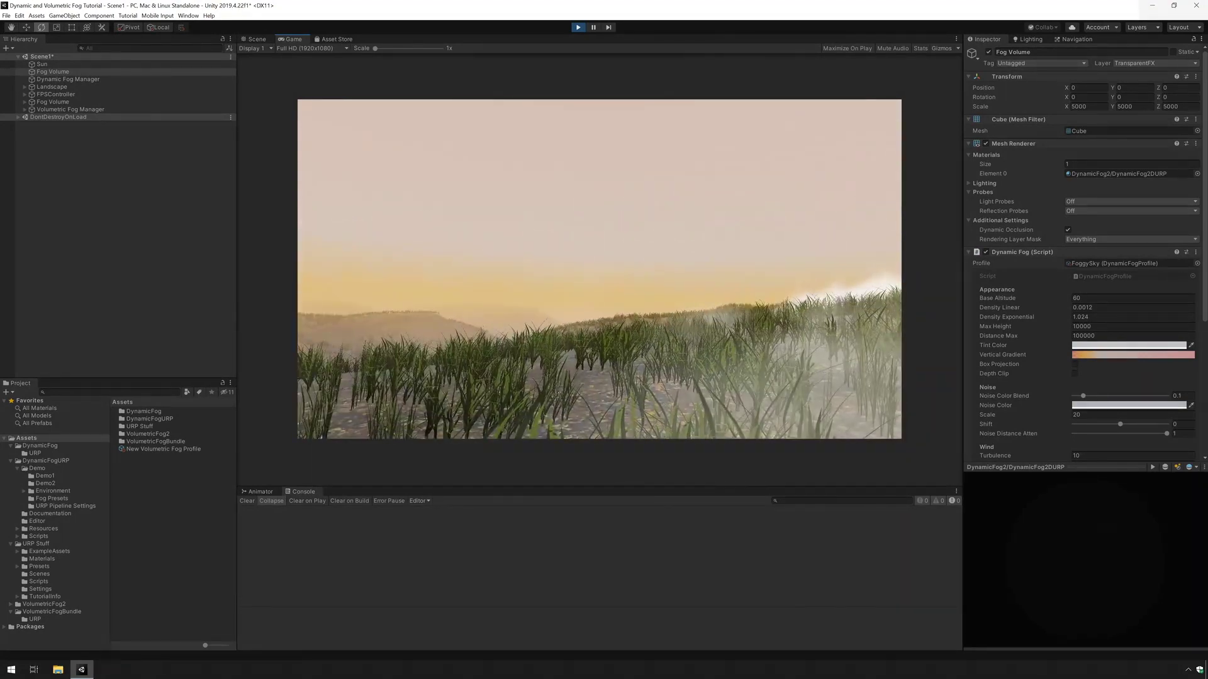
{"action": "key", "text": "w"}
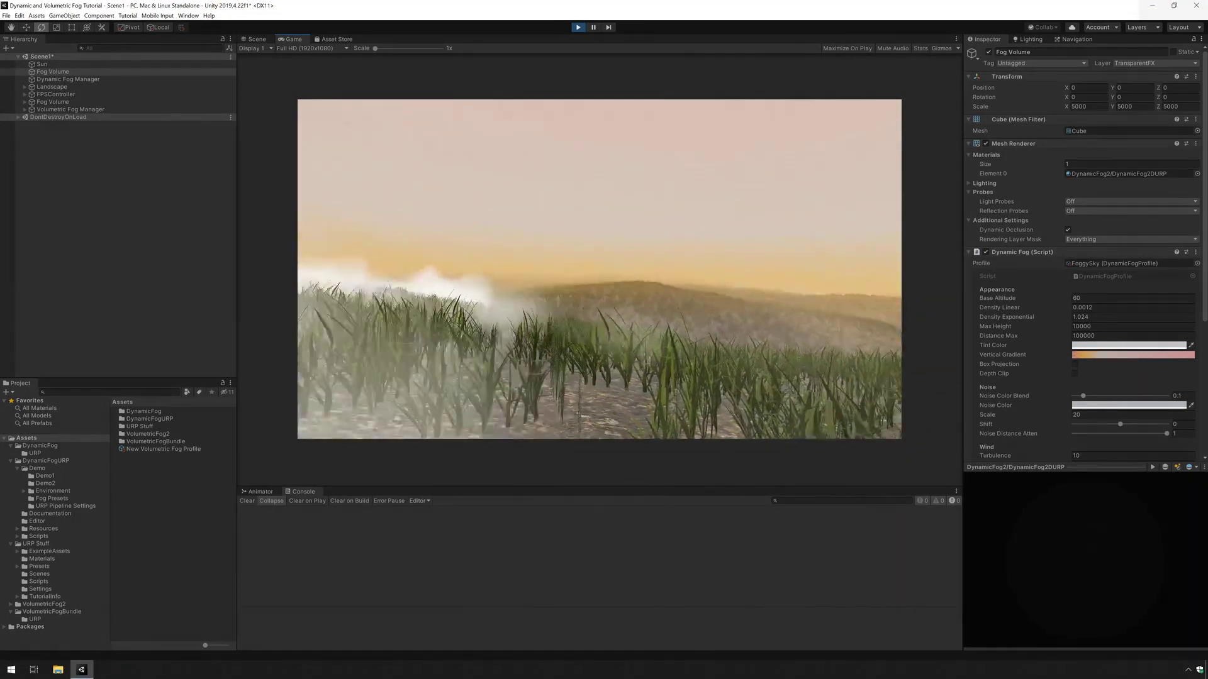
{"action": "key", "text": "w"}
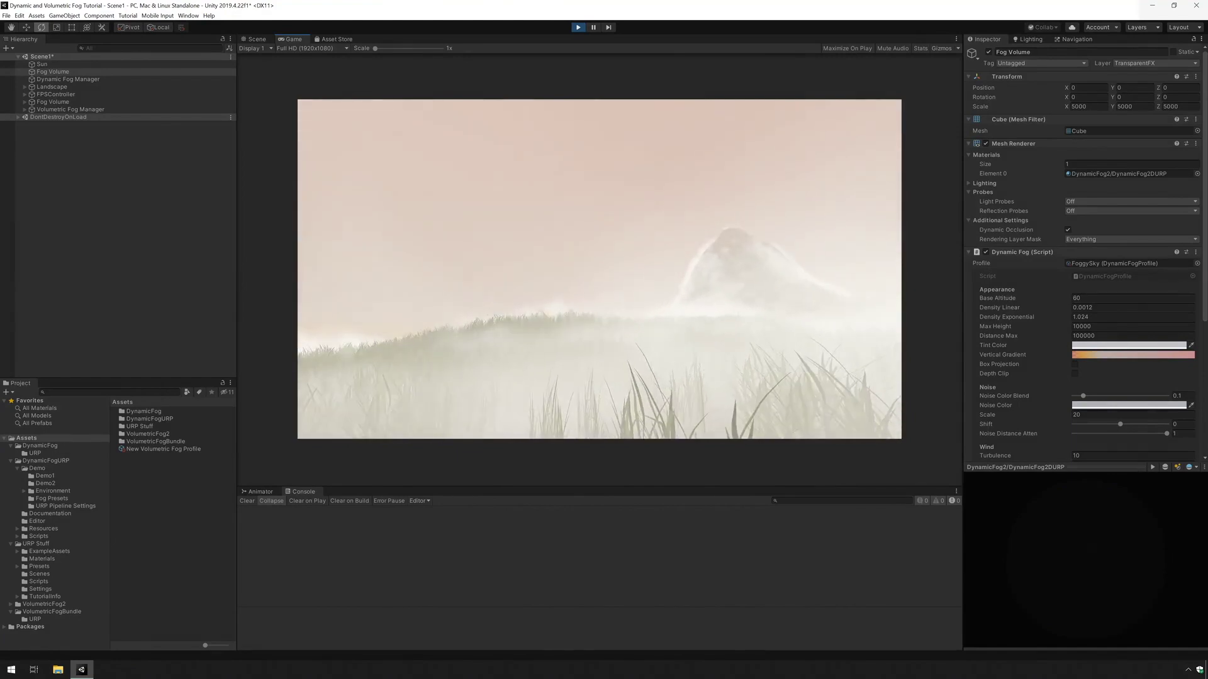
{"action": "key", "text": "w"}
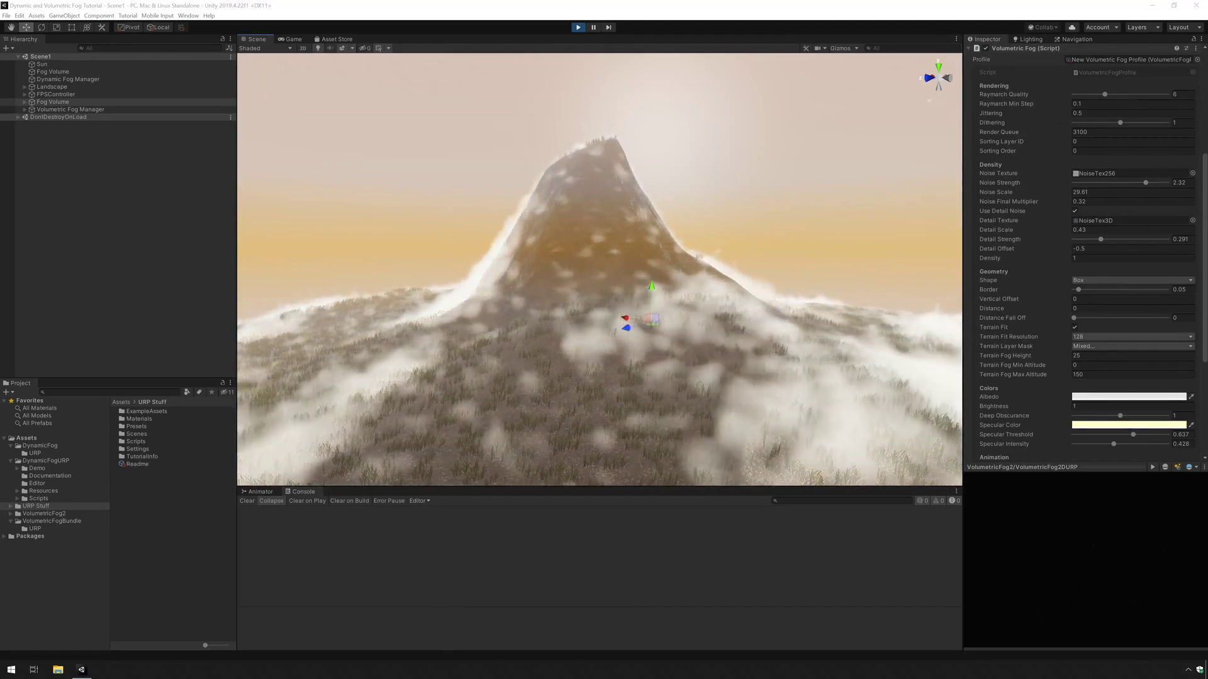
{"action": "mouse_move", "coordinate": [598, 271]}
{"action": "right_mouse_down"}
{"action": "mouse_move", "coordinate": [647, 272]}
{"action": "mouse_move", "coordinate": [614, 272]}
{"action": "right_mouse_up"}
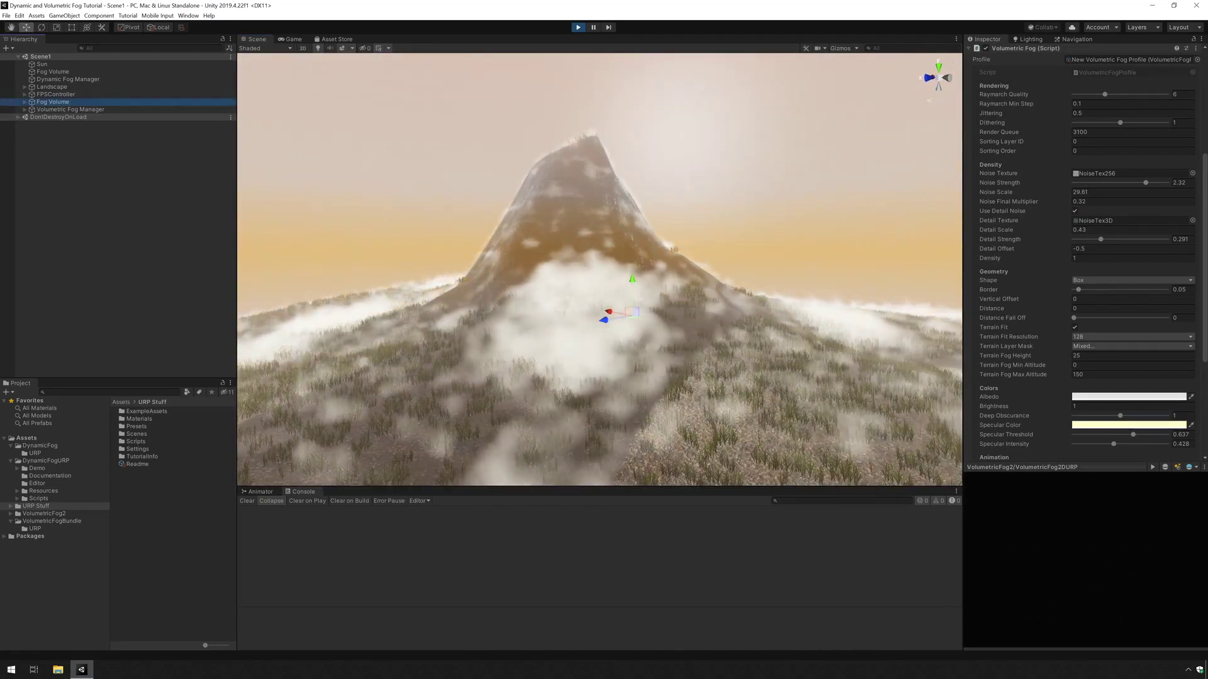
{"action": "right_click_drag", "start_coordinate": [614, 272], "coordinate": [597, 272]}
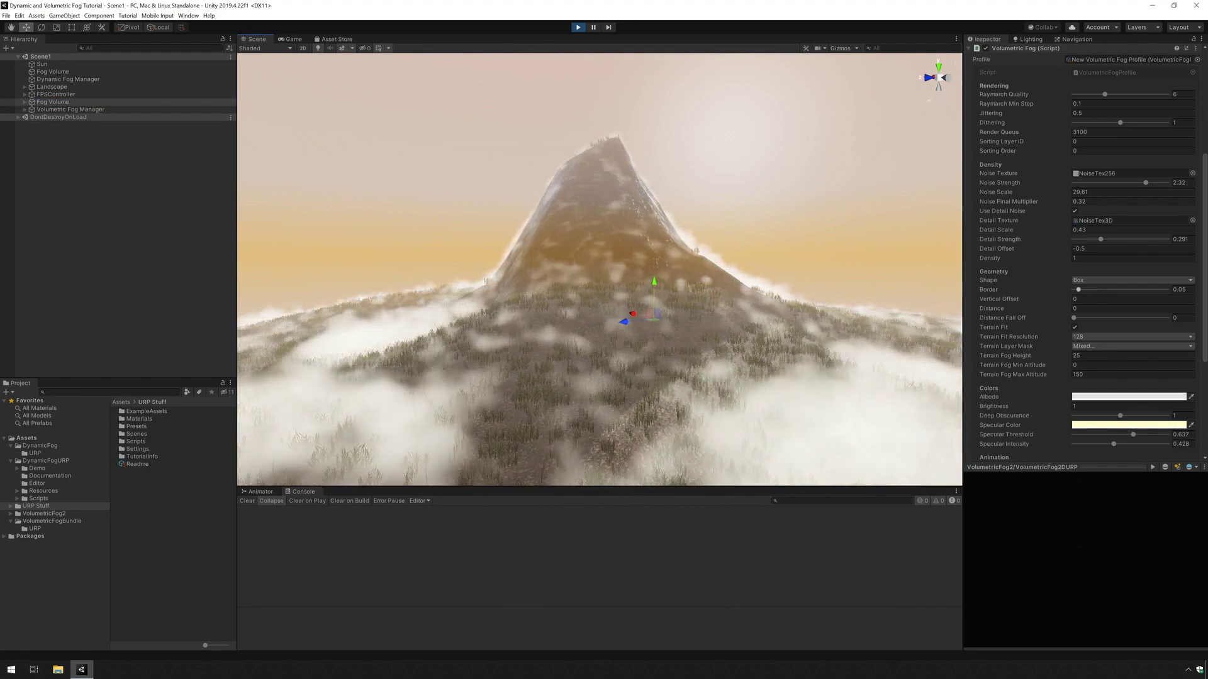
{"action": "left_click", "coordinate": [1132, 280]}
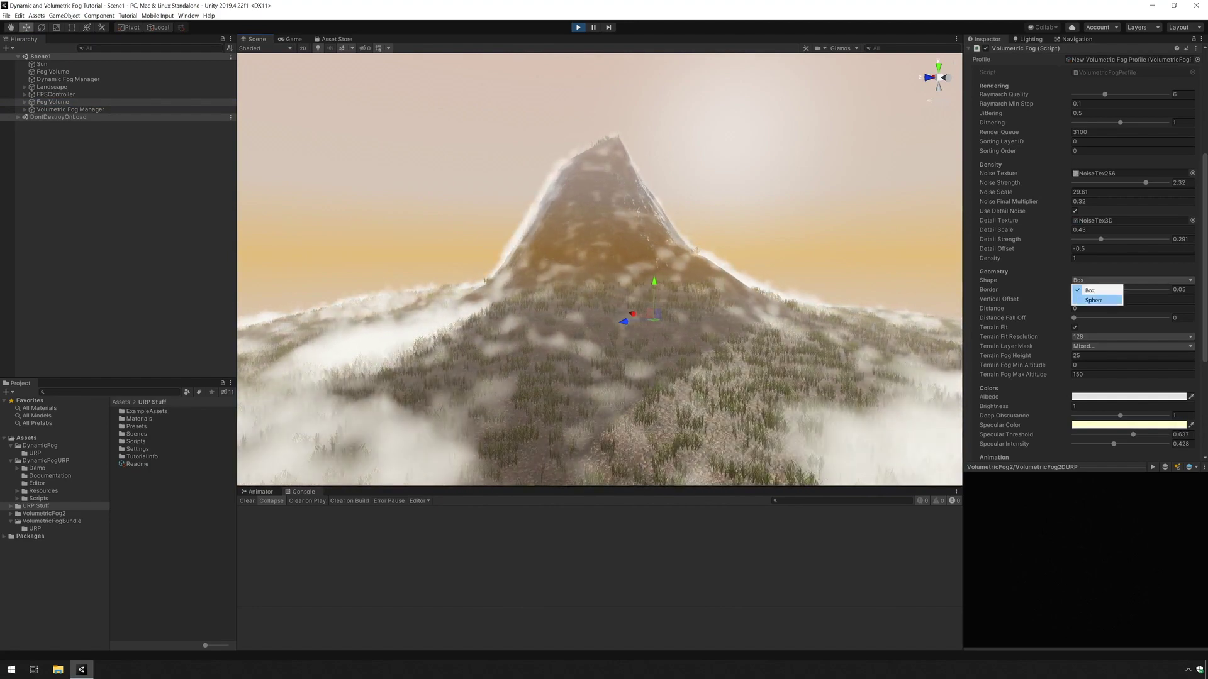
{"action": "left_click", "coordinate": [1094, 297]}
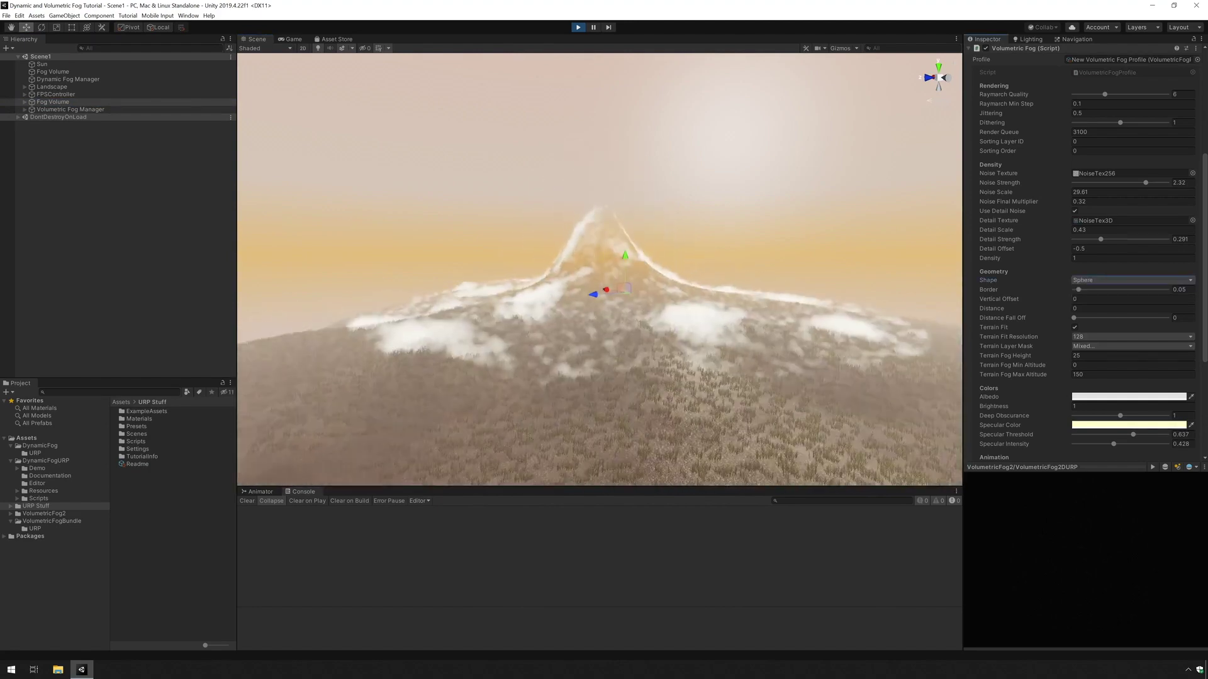
{"action": "mouse_move", "coordinate": [597, 272]}
{"action": "right_mouse_down"}
{"action": "mouse_move", "coordinate": [566, 272]}
{"action": "mouse_move", "coordinate": [604, 283]}
{"action": "right_mouse_up"}
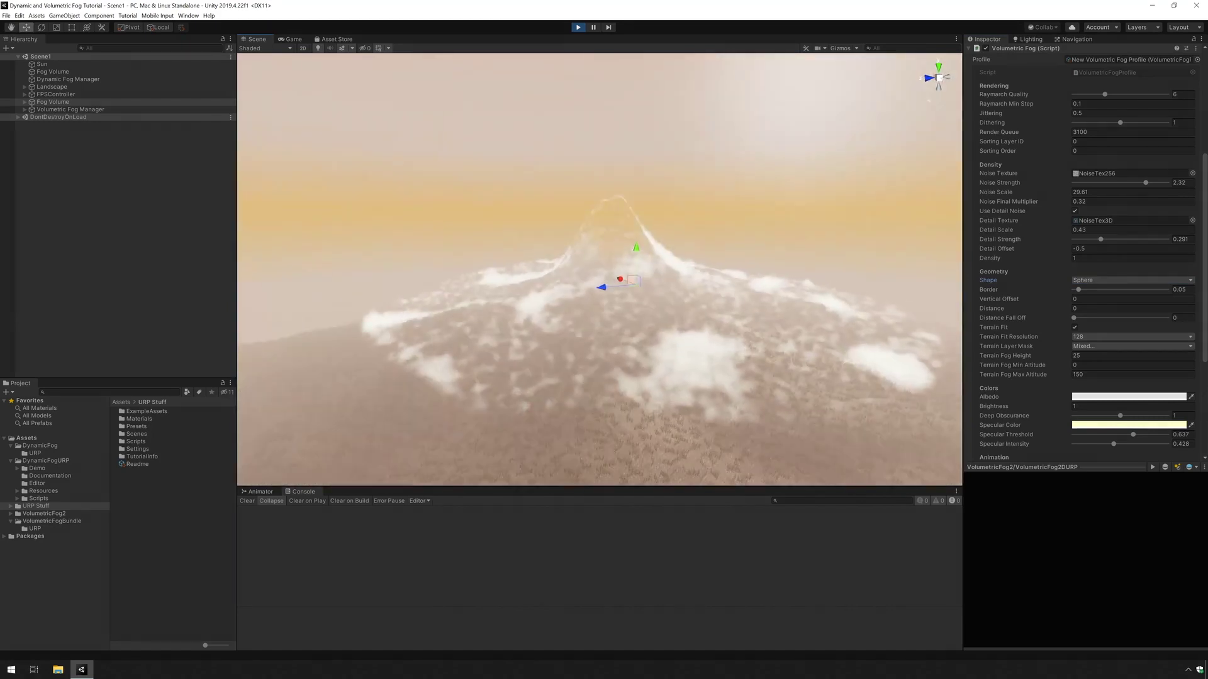
{"action": "scroll", "coordinate": [1083, 252], "scroll_direction": "up", "scroll_amount": 5}
{"action": "scroll", "coordinate": [1082, 252], "scroll_direction": "down", "scroll_amount": 5}
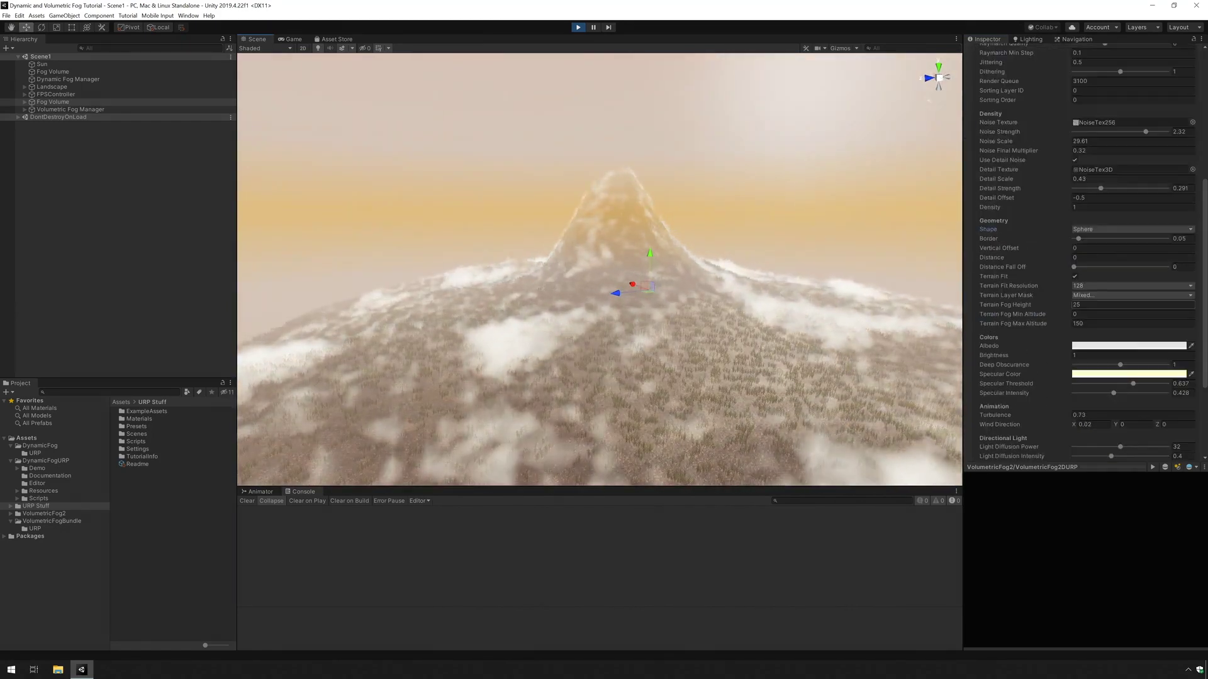
{"action": "left_click", "coordinate": [1107, 229]}
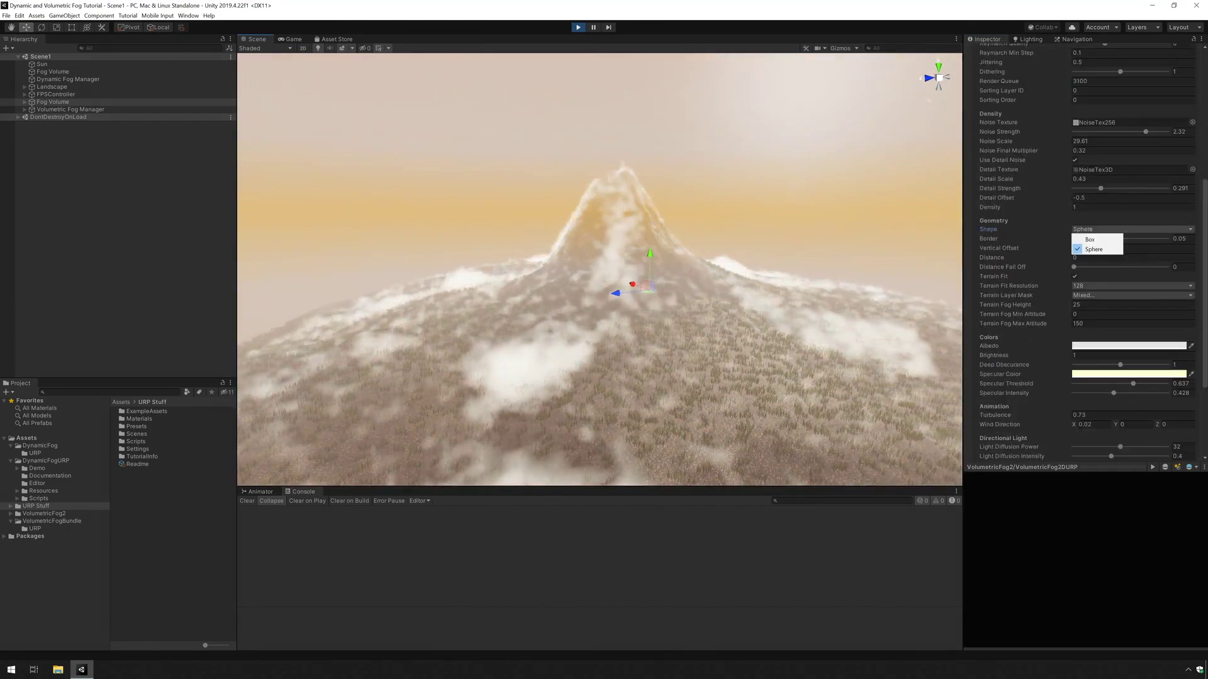
{"action": "left_click", "coordinate": [1090, 240]}
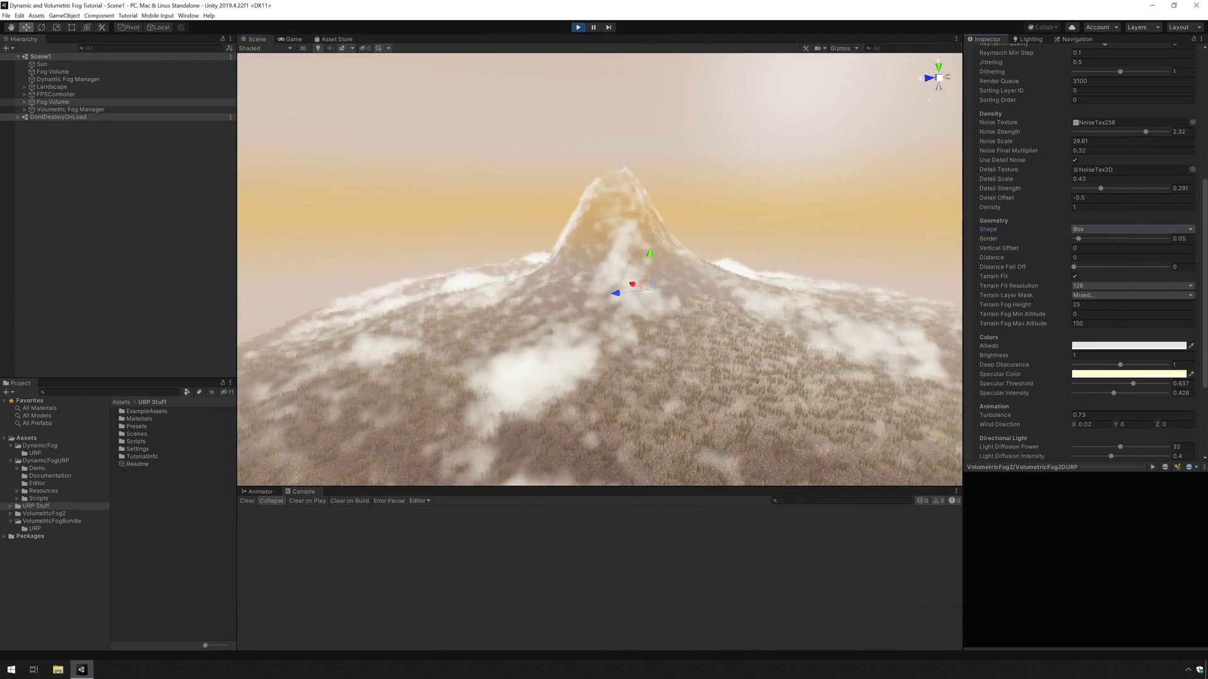
{"action": "right_click_drag", "start_coordinate": [598, 270], "coordinate": [560, 321]}
Try a wider fog Border, return it to 0.05, and set Vertical Offset to 0.
{"action": "mouse_move", "coordinate": [1078, 238]}
{"action": "left_mouse_down"}
{"action": "mouse_move", "coordinate": [1096, 238]}
{"action": "mouse_move", "coordinate": [1074, 238]}
{"action": "left_mouse_up"}
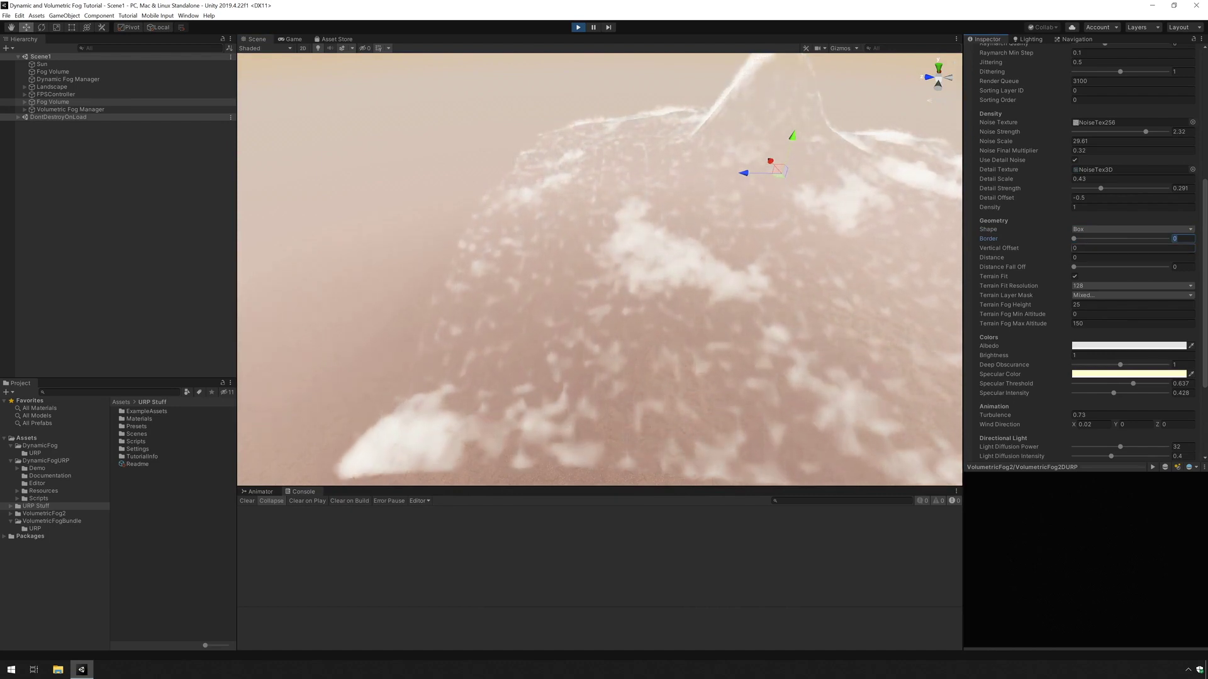
{"action": "left_click_drag", "start_coordinate": [1074, 238], "coordinate": [1079, 239]}
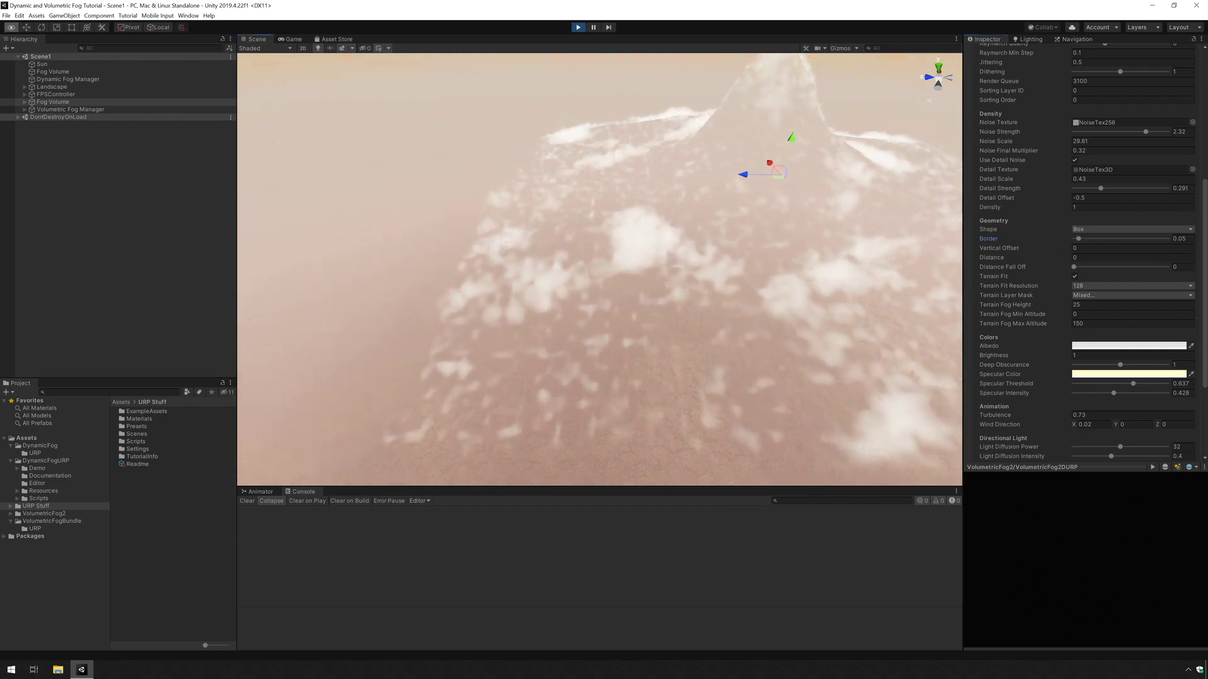
{"action": "scroll", "coordinate": [600, 269], "scroll_direction": "down", "scroll_amount": 5}
{"action": "mouse_move", "coordinate": [999, 248]}
{"action": "left_mouse_down"}
{"action": "mouse_move", "coordinate": [1051, 248]}
{"action": "mouse_move", "coordinate": [1007, 248]}
{"action": "left_mouse_up"}
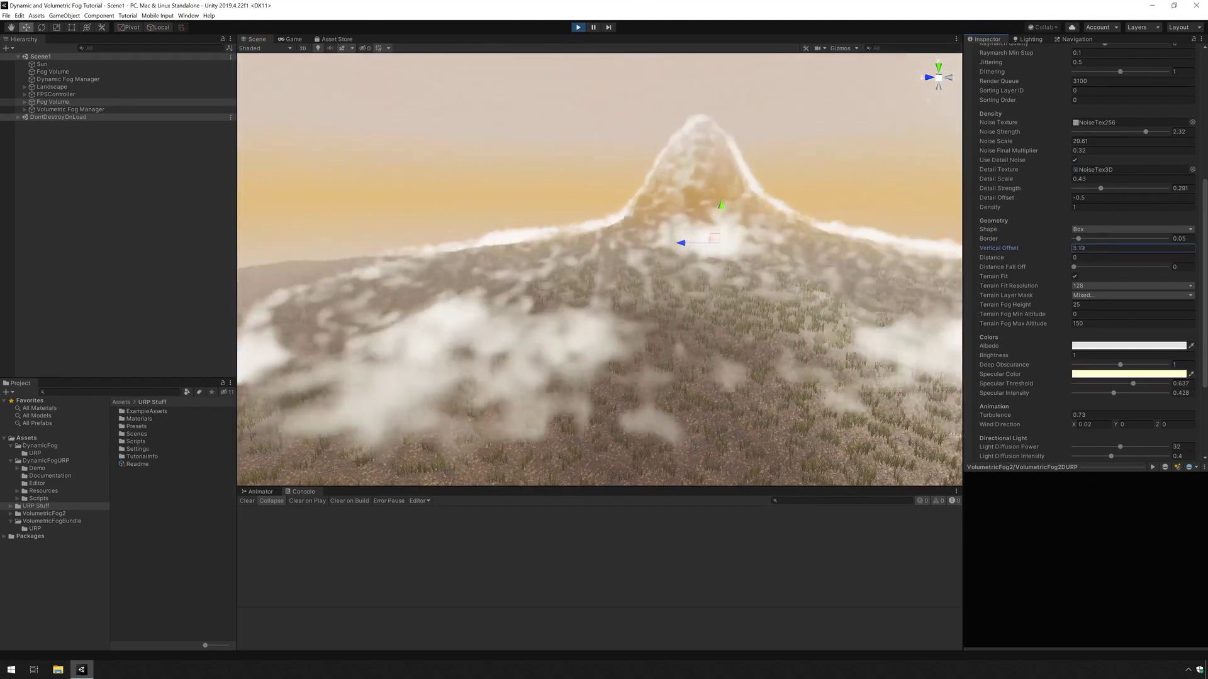
{"action": "left_click", "coordinate": [1132, 257]}
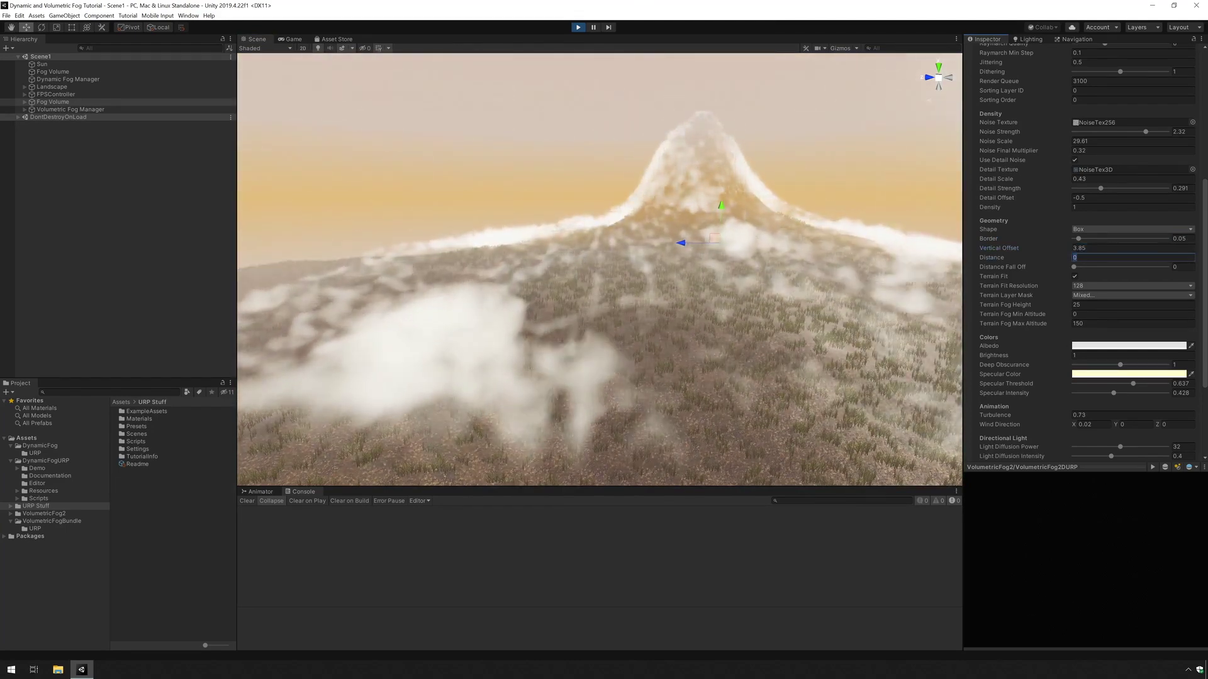
{"action": "left_click", "coordinate": [1132, 248]}
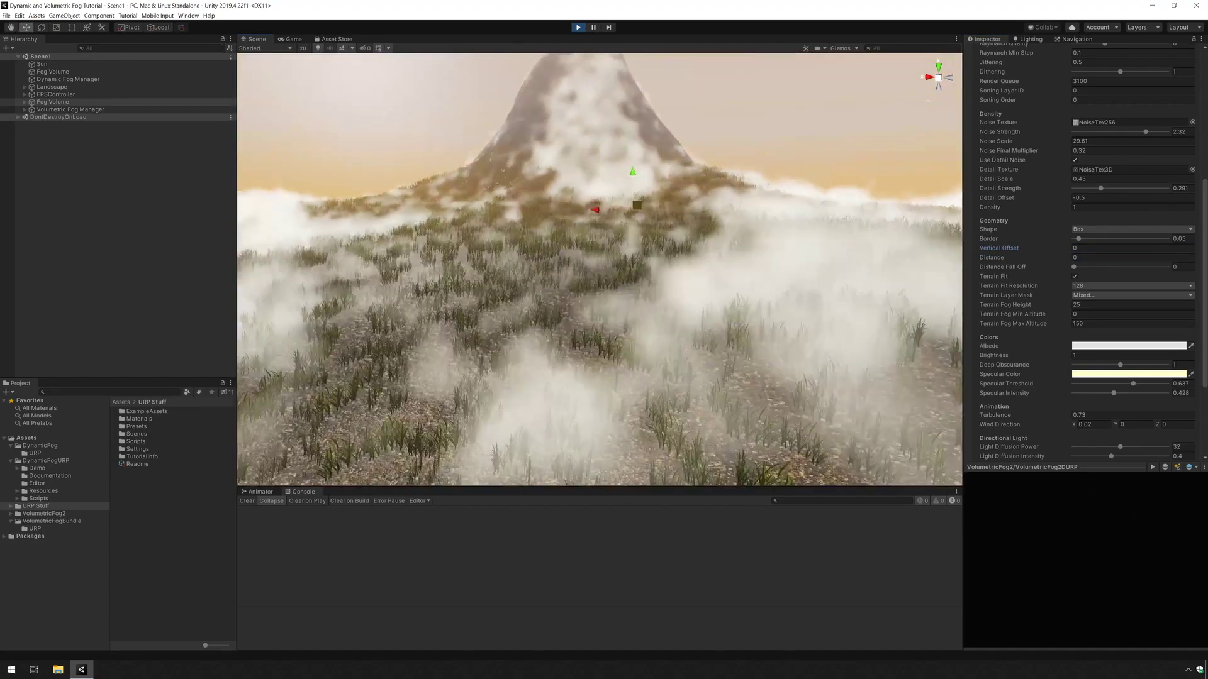
Try a fog Distance of about 51 and some Distance Fall Off, then reset both to 0.
{"action": "right_click_drag", "start_coordinate": [599, 271], "coordinate": [604, 277]}
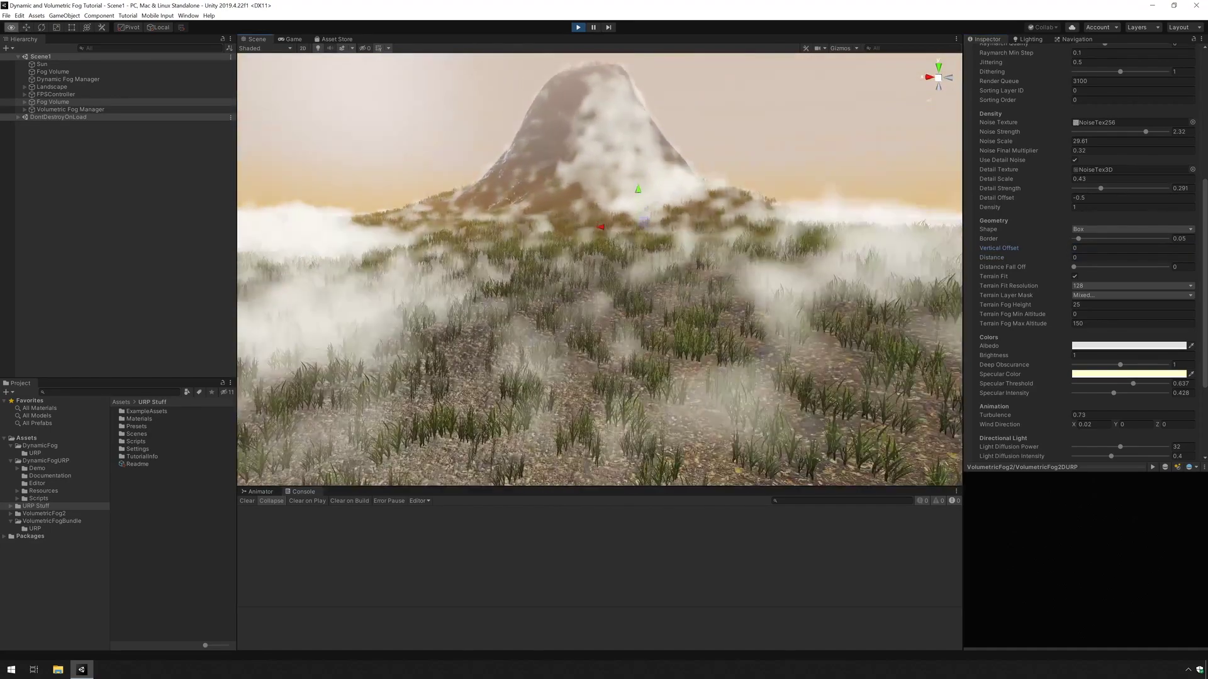
{"action": "type", "text": "5.77"}
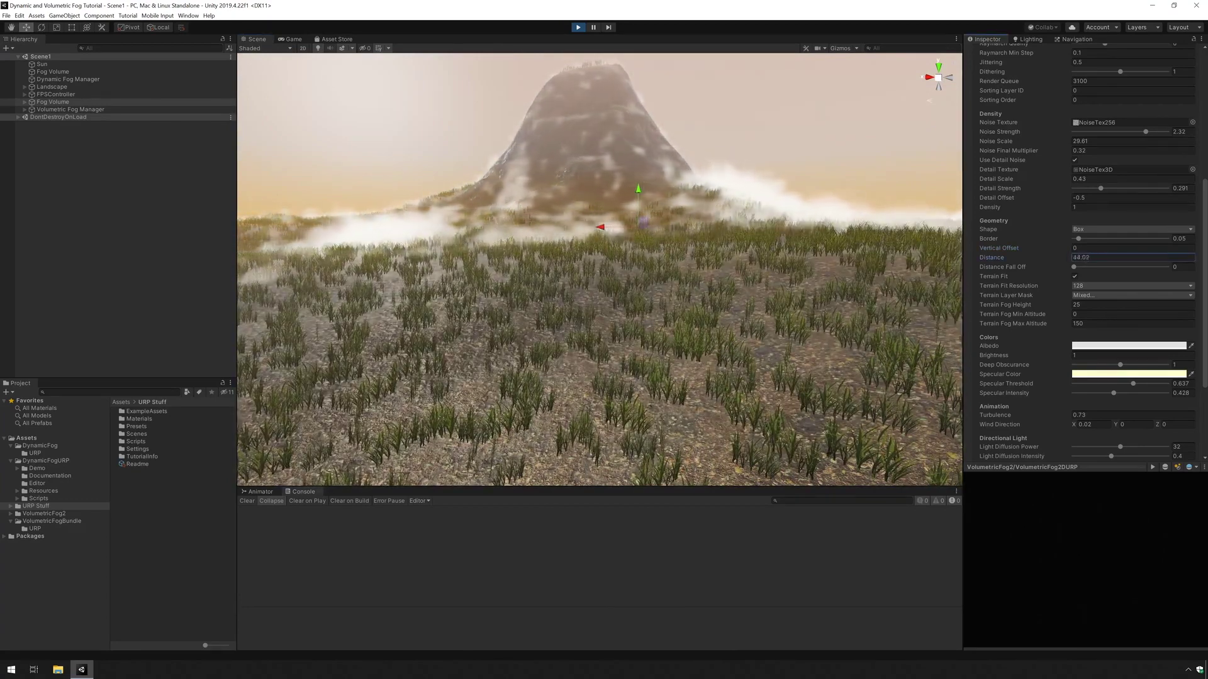
{"action": "right_click_drag", "start_coordinate": [599, 271], "coordinate": [604, 276]}
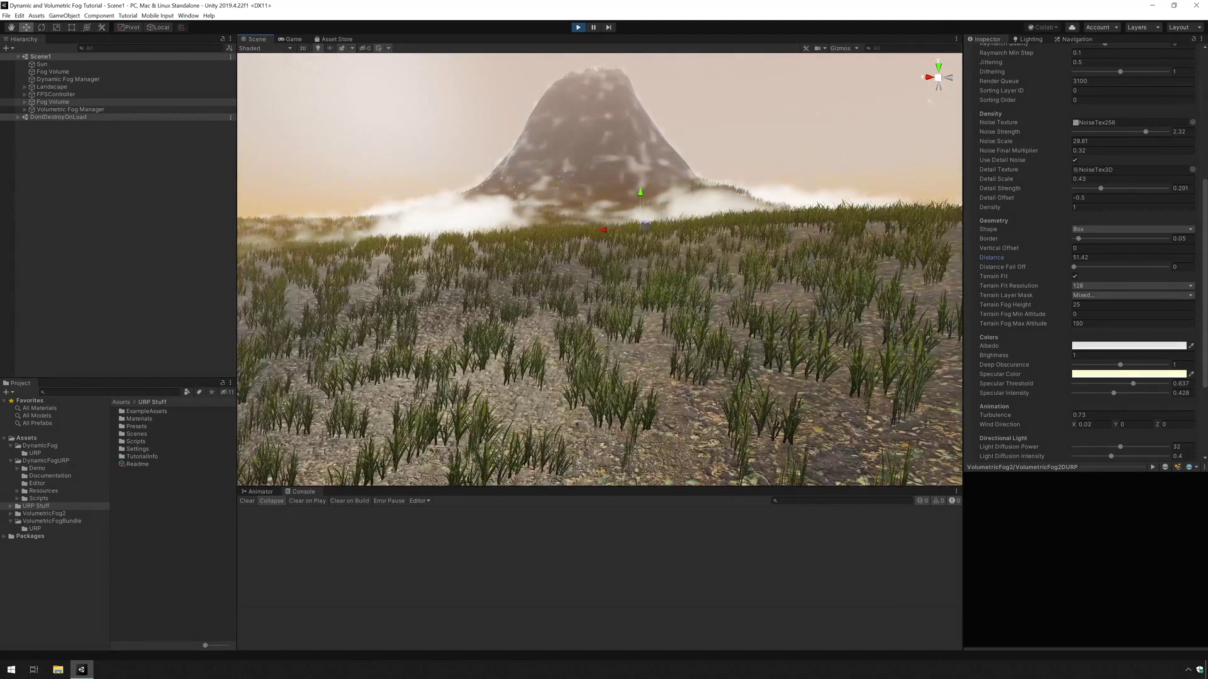
{"action": "left_click_drag", "start_coordinate": [1074, 267], "coordinate": [1129, 267]}
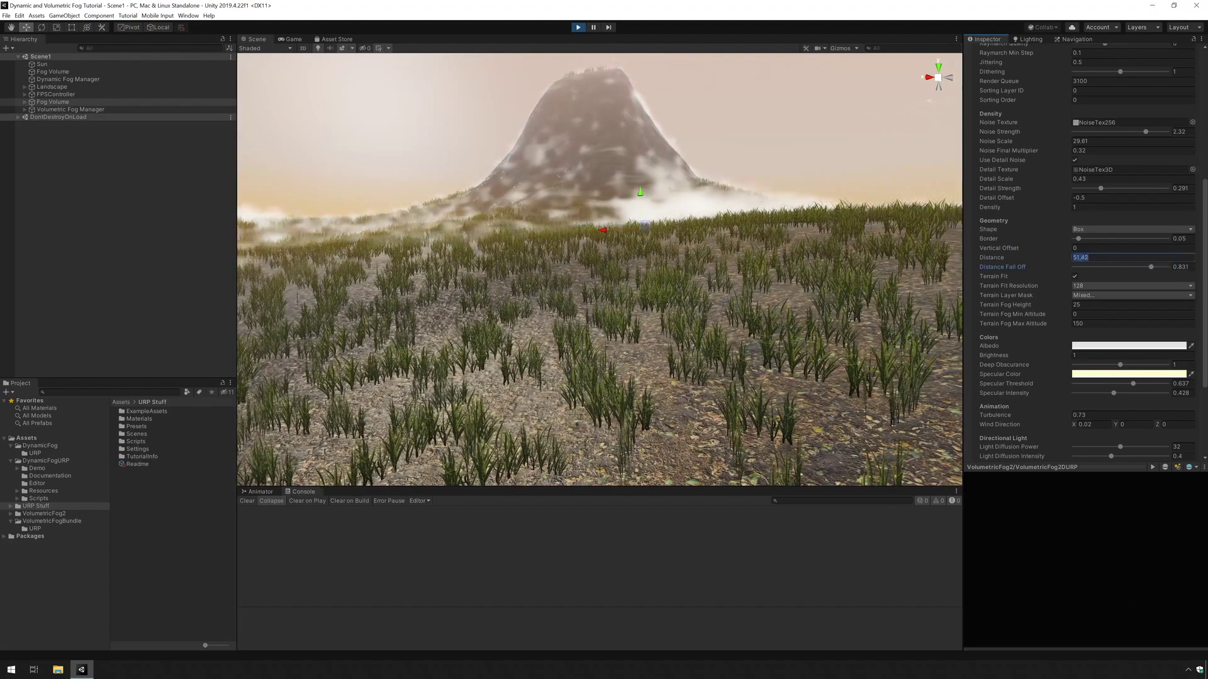
{"action": "key", "text": "Tab"}
{"action": "type", "text": "0"}
{"action": "key", "text": "Return"}
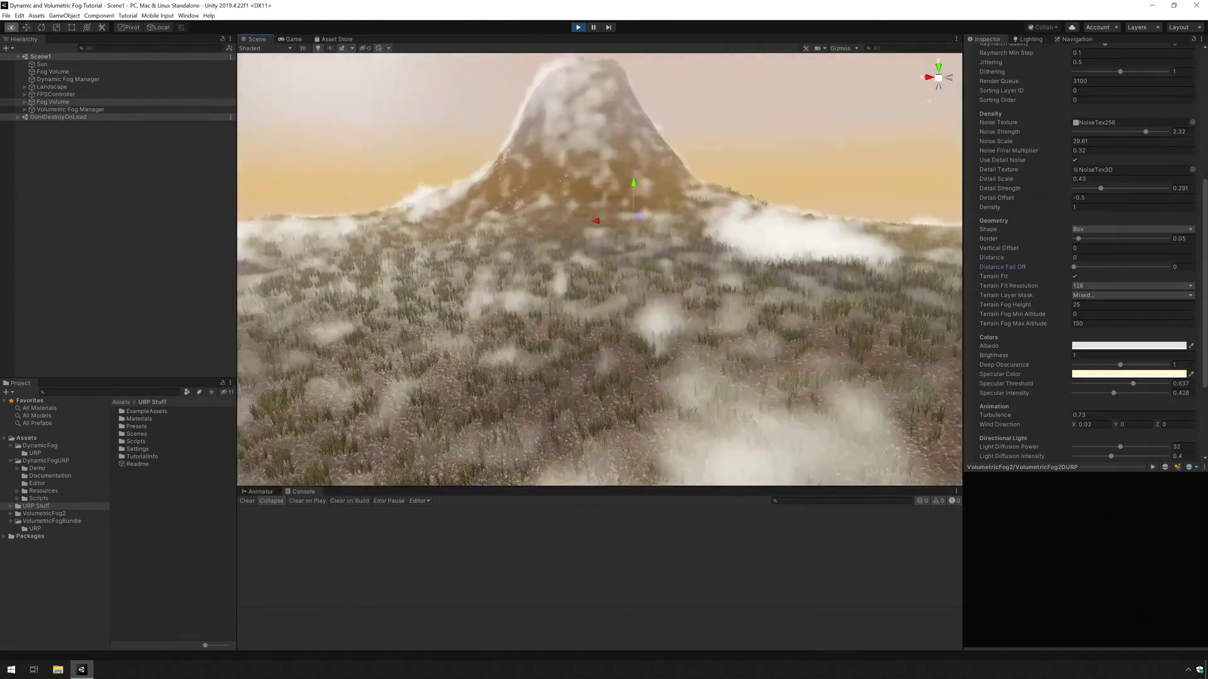
{"action": "scroll", "coordinate": [600, 270], "scroll_direction": "up", "scroll_amount": 3}
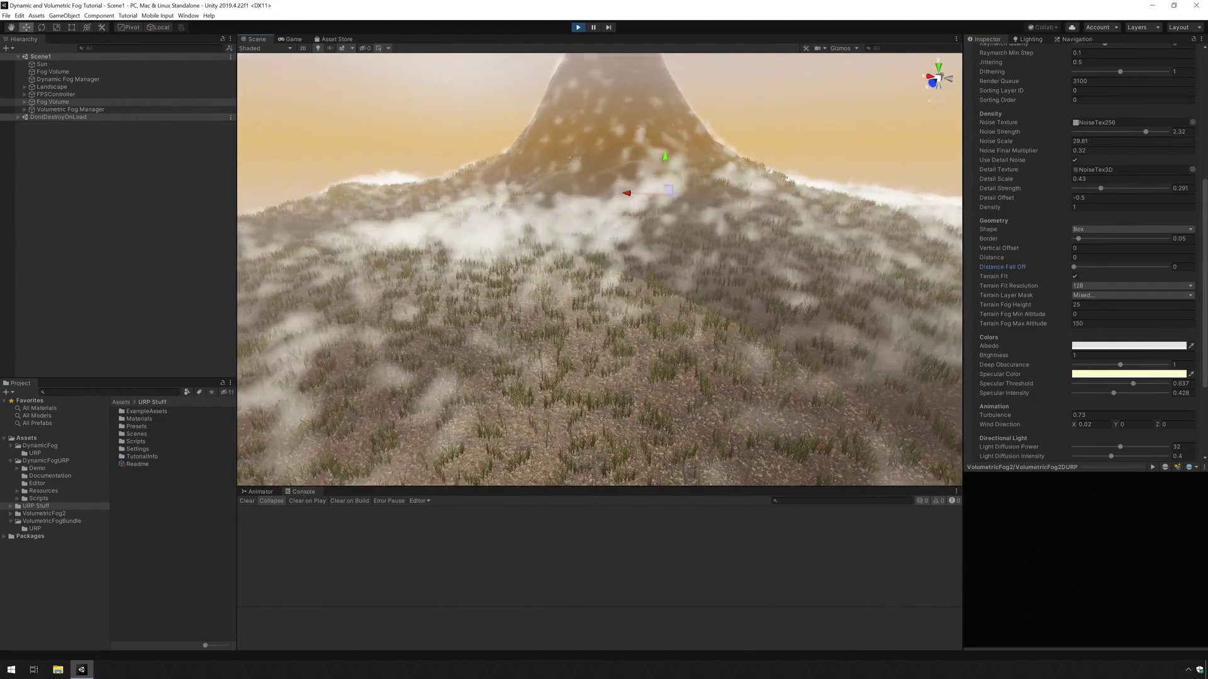
{"action": "left_click", "coordinate": [1095, 285]}
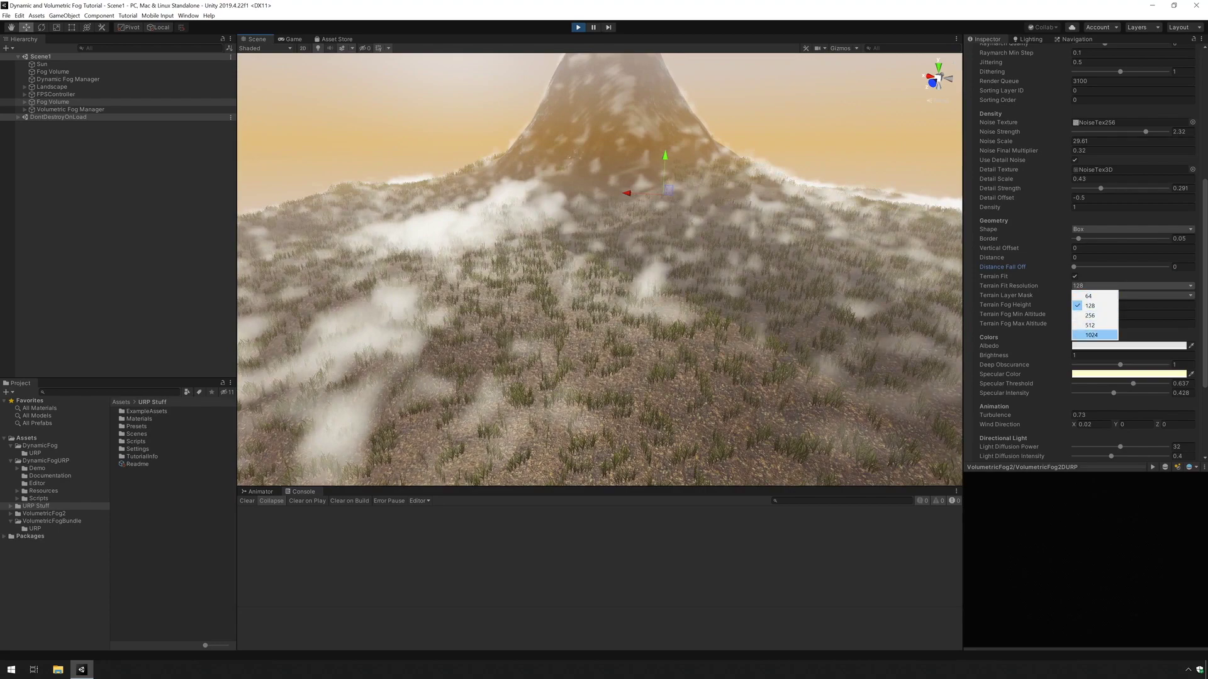
{"action": "key", "text": "Escape"}
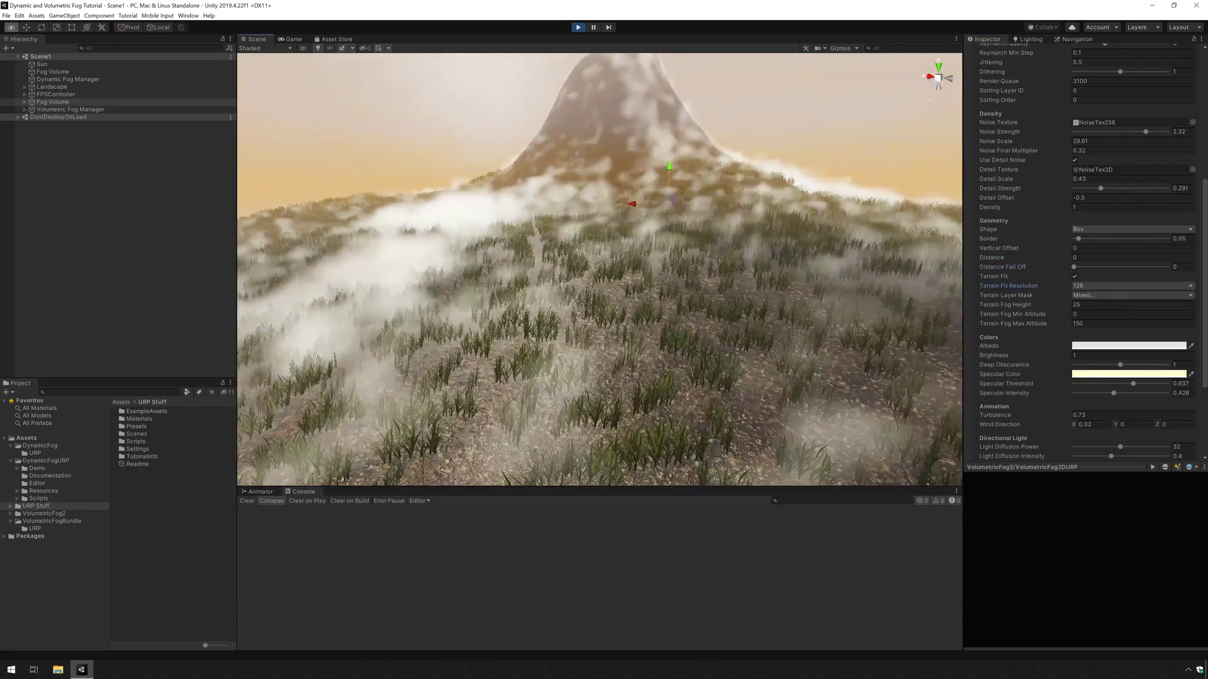
{"action": "right_click_drag", "start_coordinate": [604, 271], "coordinate": [558, 267]}
{"action": "key", "text": "w"}
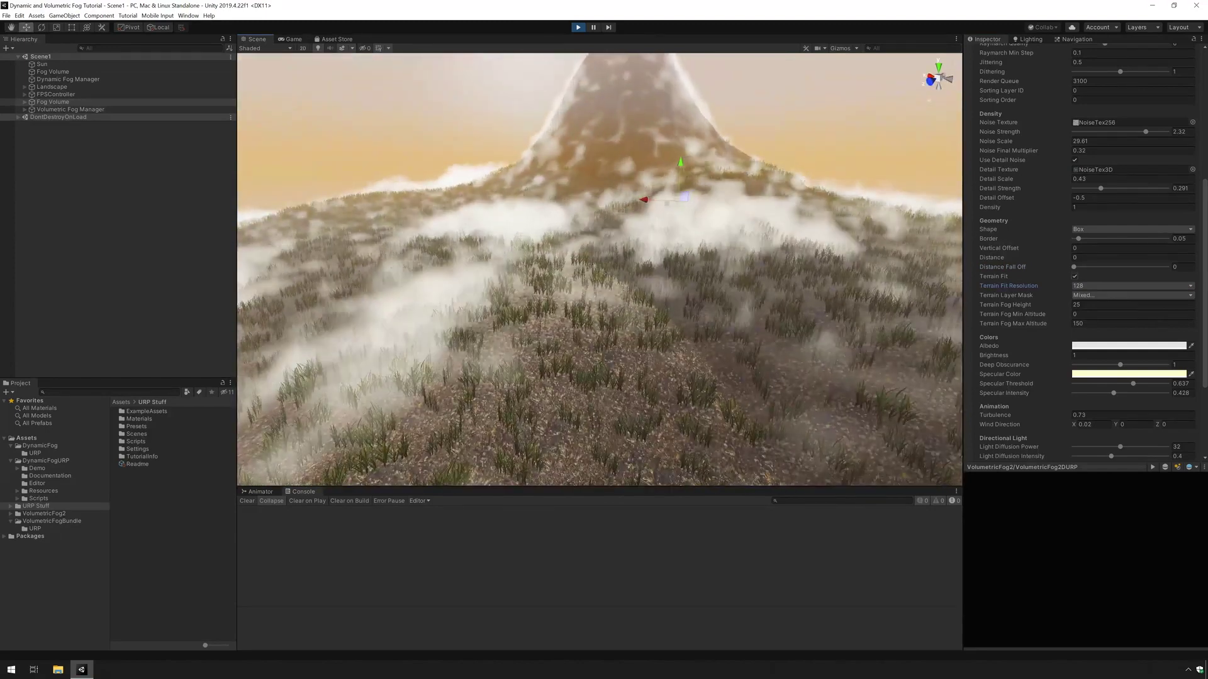
{"action": "key", "text": "space"}
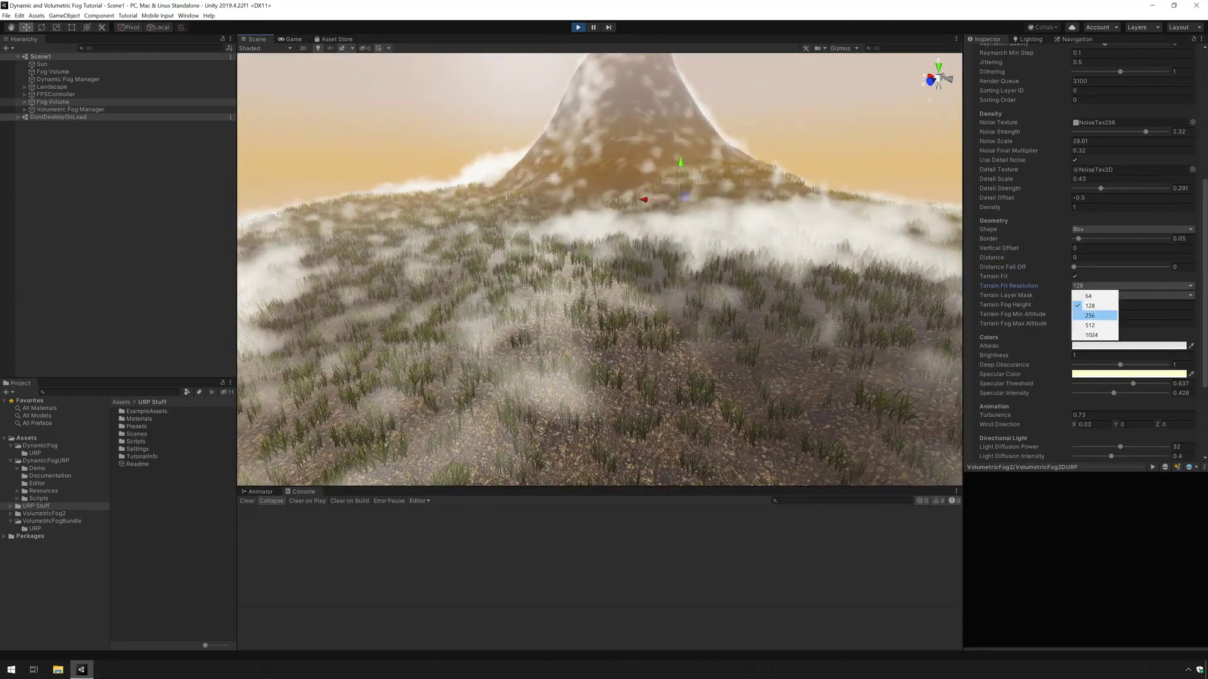
{"action": "key", "text": "Escape"}
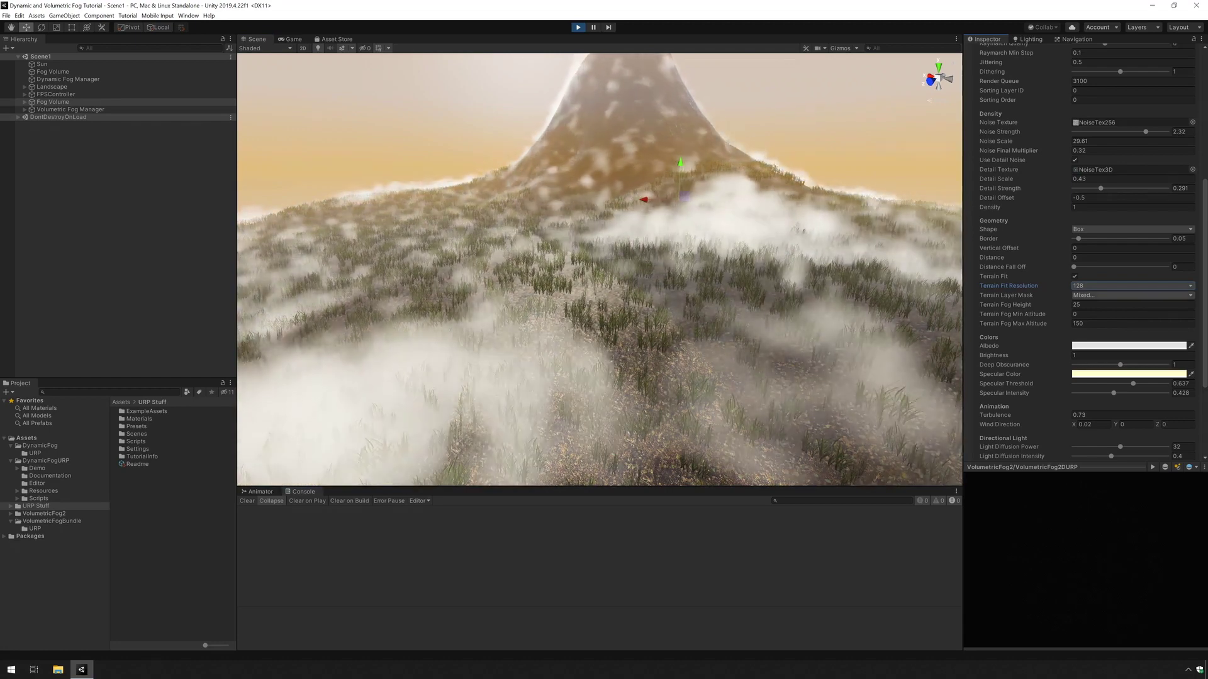
{"action": "key", "text": "Tab"}
{"action": "key", "text": "space"}
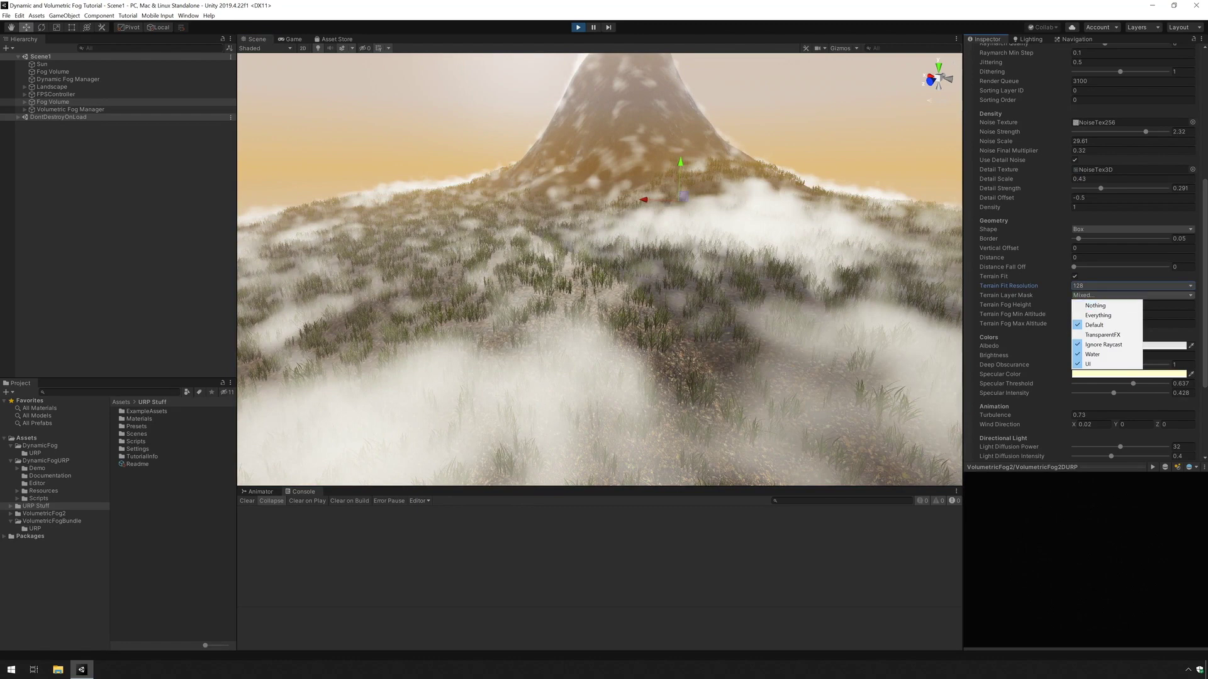
{"action": "key", "text": "Escape"}
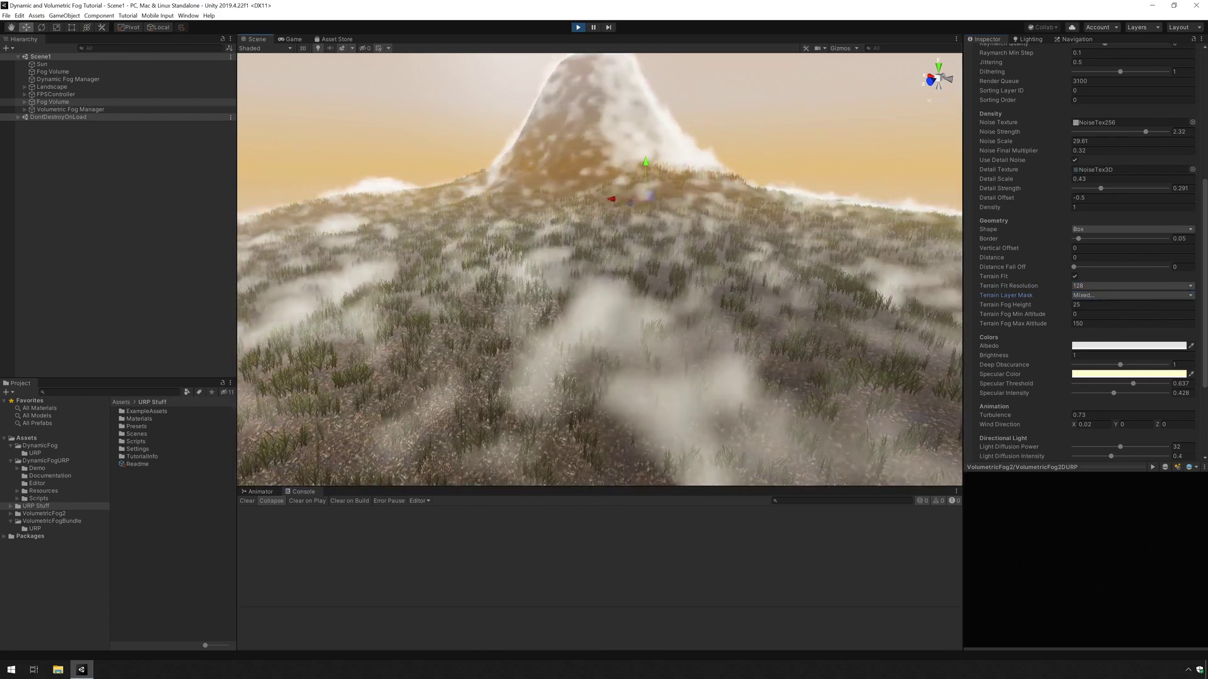
Raise the Terrain Fog Height to 18.42.
{"action": "left_click", "coordinate": [1126, 305]}
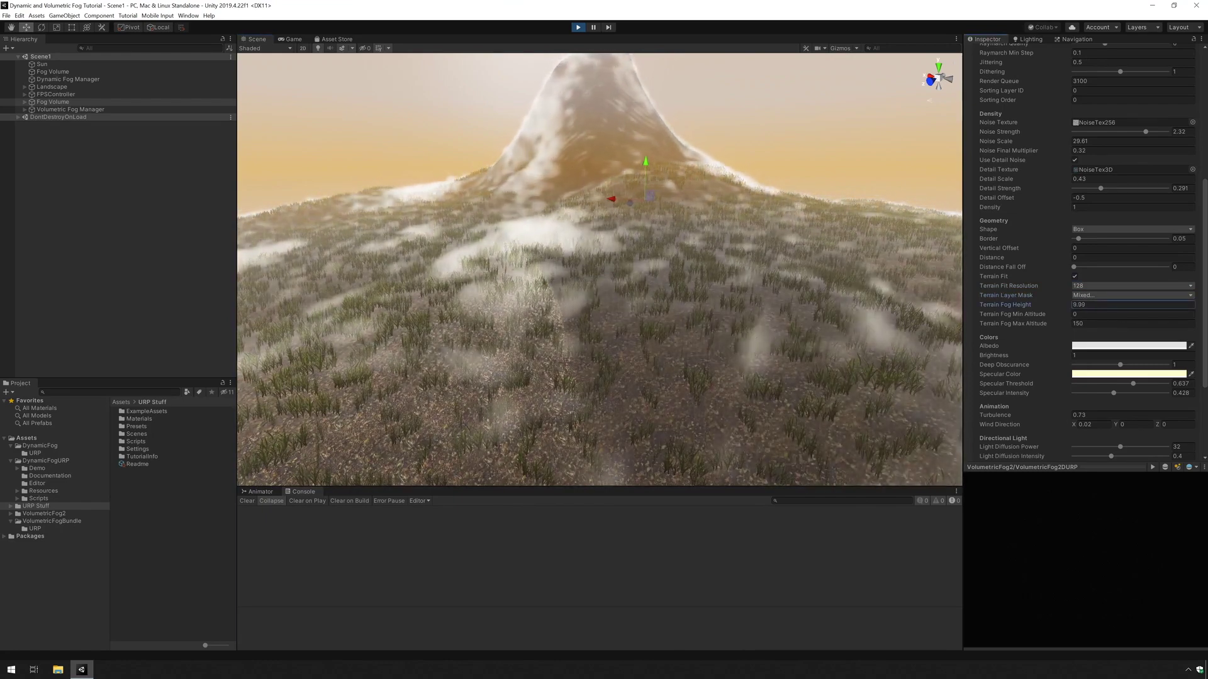
{"action": "type", "text": "4.95"}
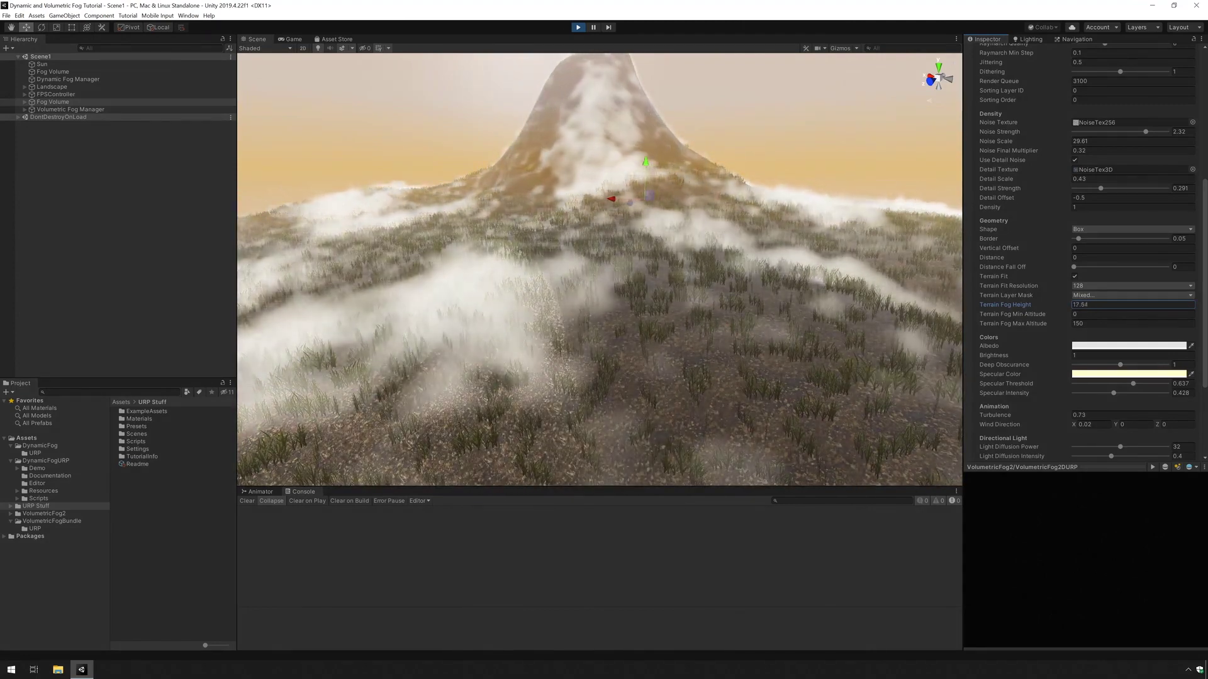
{"action": "left_click_drag", "start_coordinate": [1005, 305], "coordinate": [1013, 304]}
{"action": "right_click_drag", "start_coordinate": [599, 270], "coordinate": [599, 271]}
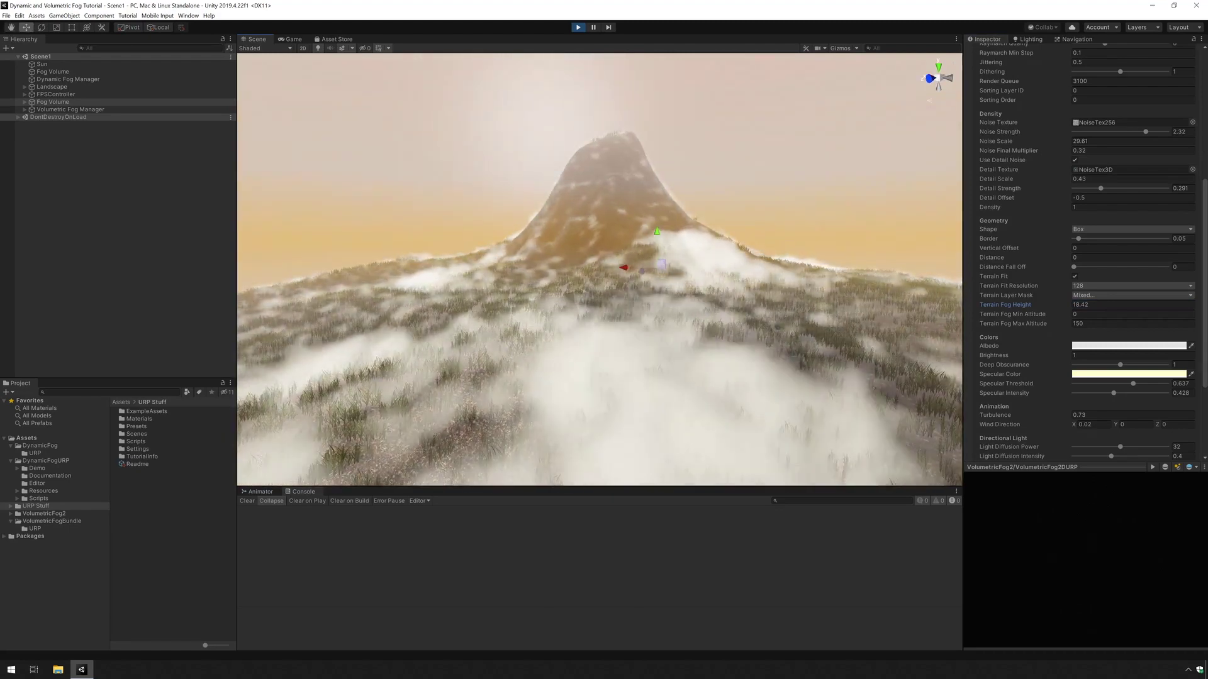
Lift the Terrain Fog Min Altitude up the mountain to 124.5.
{"action": "left_click", "coordinate": [1120, 314]}
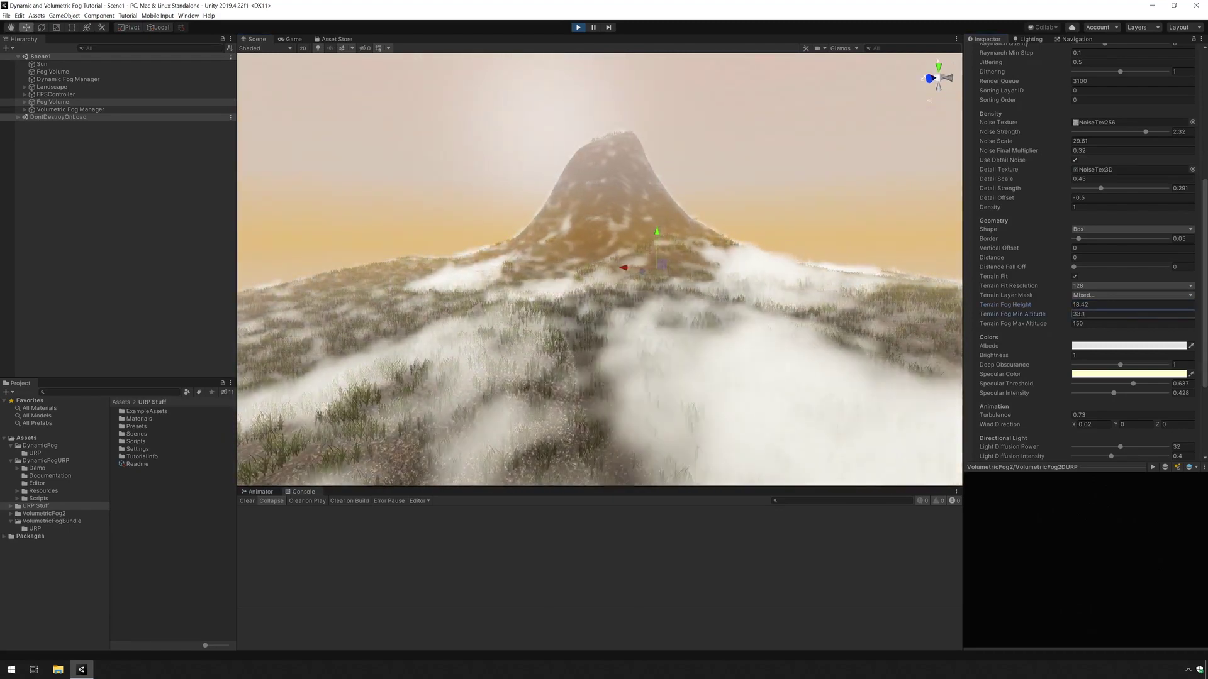
{"action": "left_click_drag", "start_coordinate": [1006, 314], "coordinate": [1030, 314]}
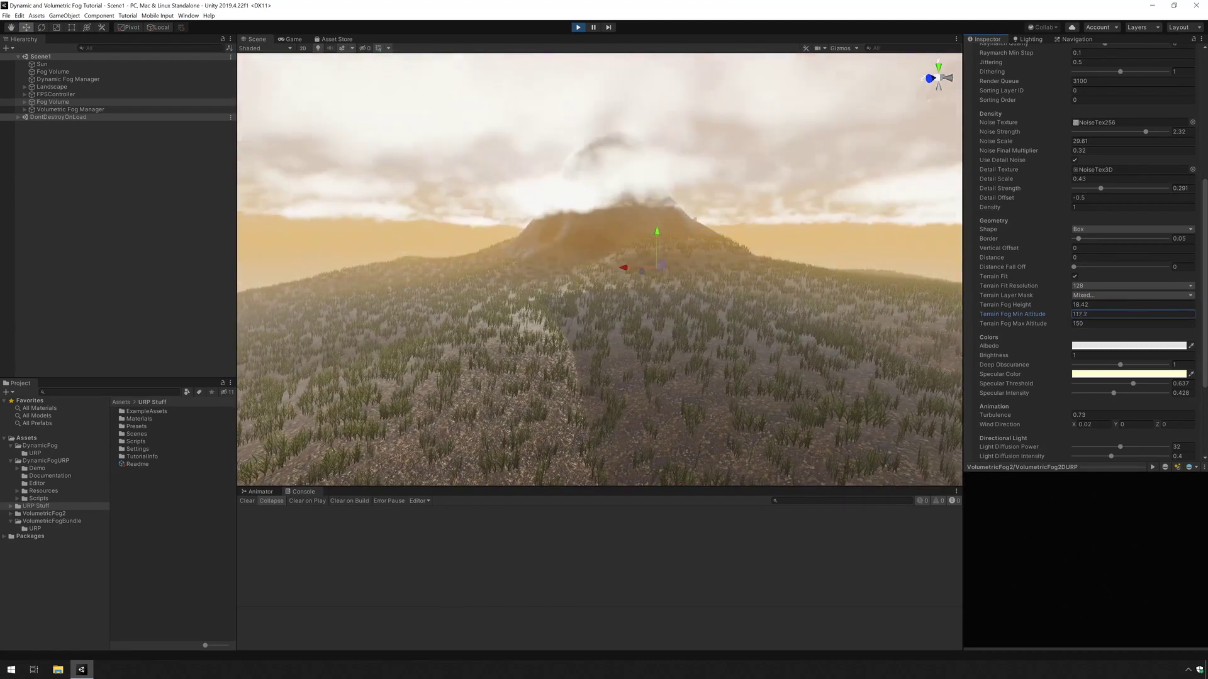
{"action": "right_click_drag", "start_coordinate": [599, 271], "coordinate": [579, 249]}
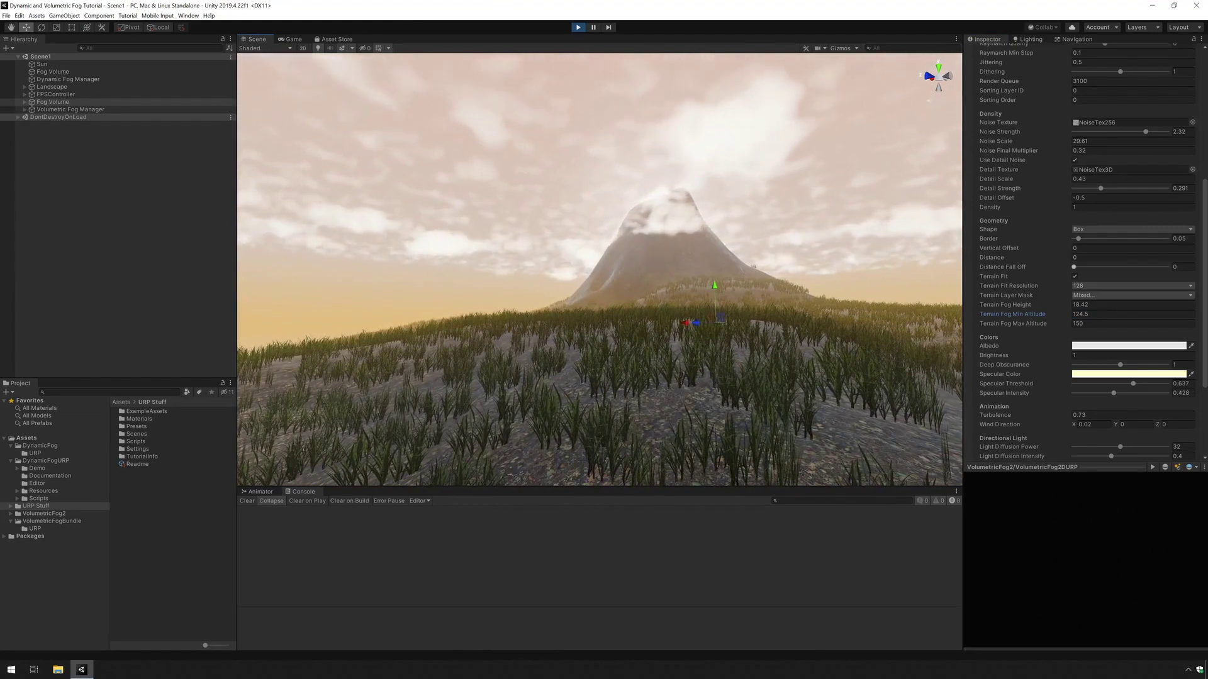
Try a Distance Fall Off of 1, reset it to 0, and set the fog Border to 0.514.
{"action": "left_click", "coordinate": [1182, 267]}
{"action": "type", "text": "1"}
{"action": "key", "text": "BackSpace"}
{"action": "type", "text": "0"}
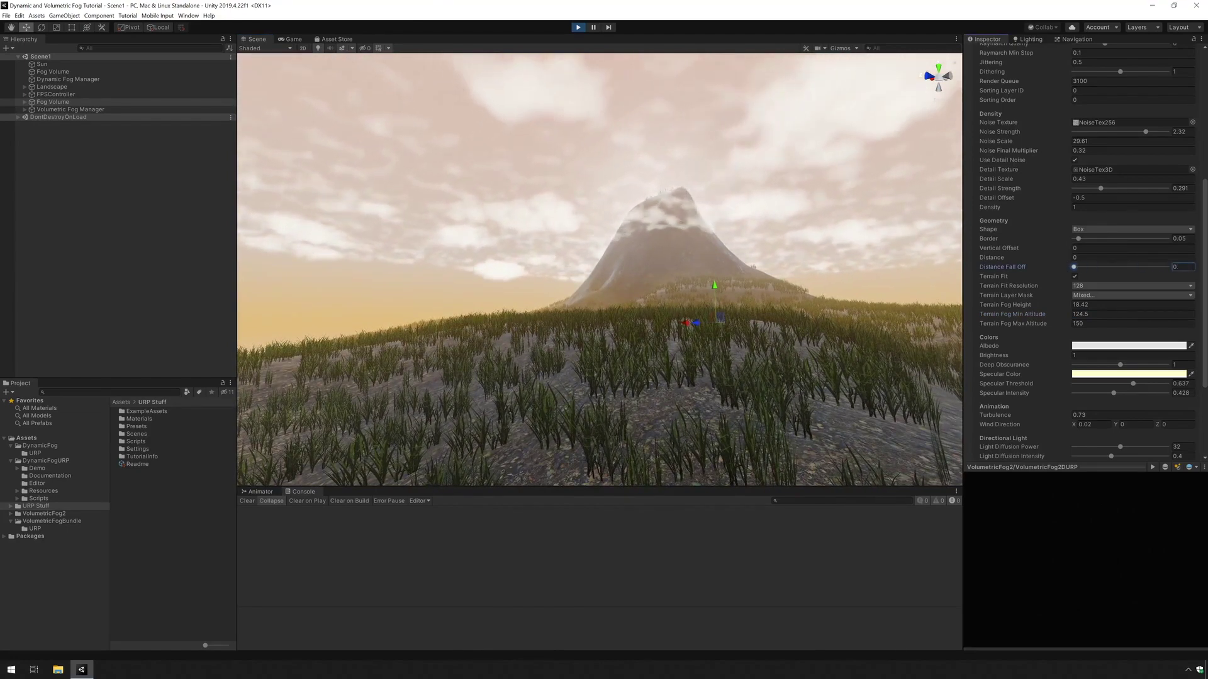
{"action": "left_click_drag", "start_coordinate": [1078, 239], "coordinate": [1122, 239]}
{"action": "right_click_drag", "start_coordinate": [597, 271], "coordinate": [597, 271]}
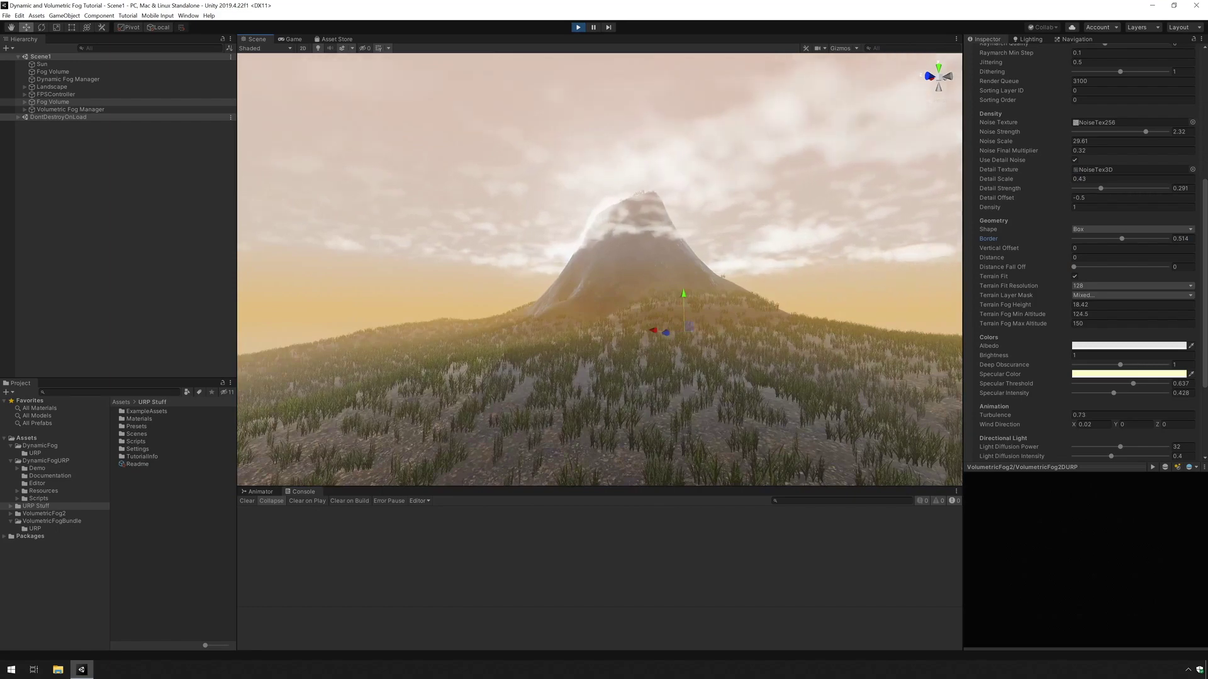
Lower the fog Max Altitude to 128.25, forming a thin cloud band.
{"action": "left_click_drag", "start_coordinate": [1013, 323], "coordinate": [980, 323]}
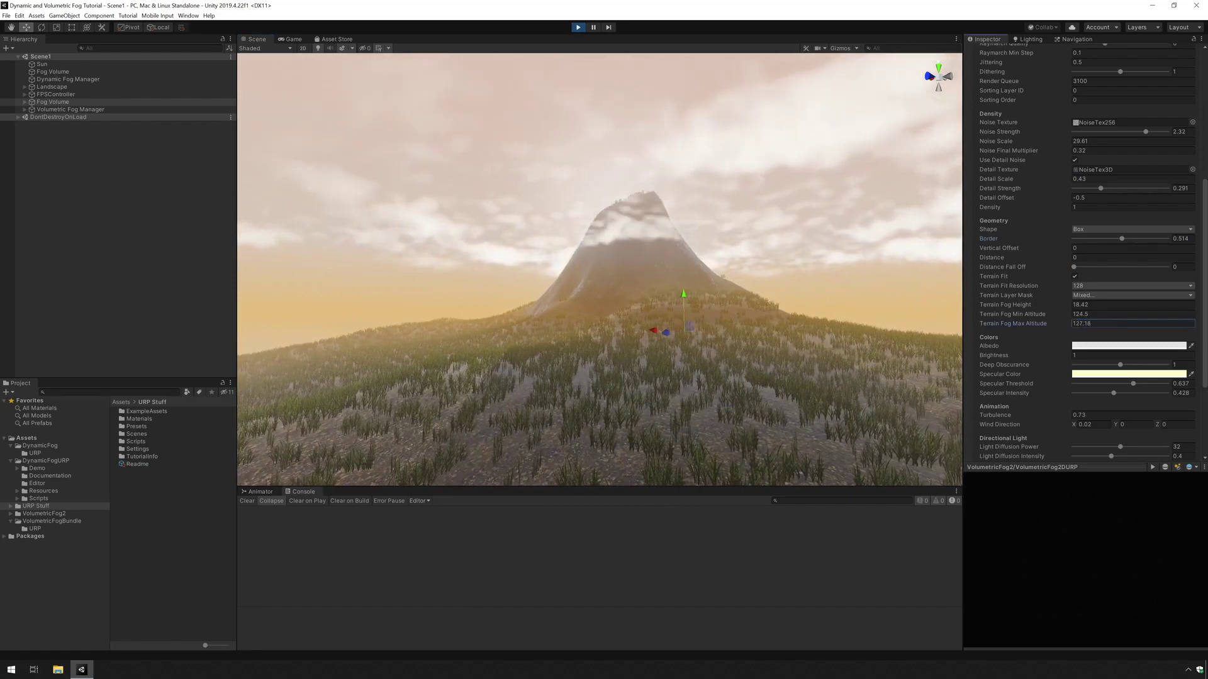
{"action": "mouse_move", "coordinate": [598, 270]}
{"action": "right_mouse_down"}
{"action": "mouse_move", "coordinate": [598, 283]}
{"action": "mouse_move", "coordinate": [600, 270]}
{"action": "right_mouse_up"}
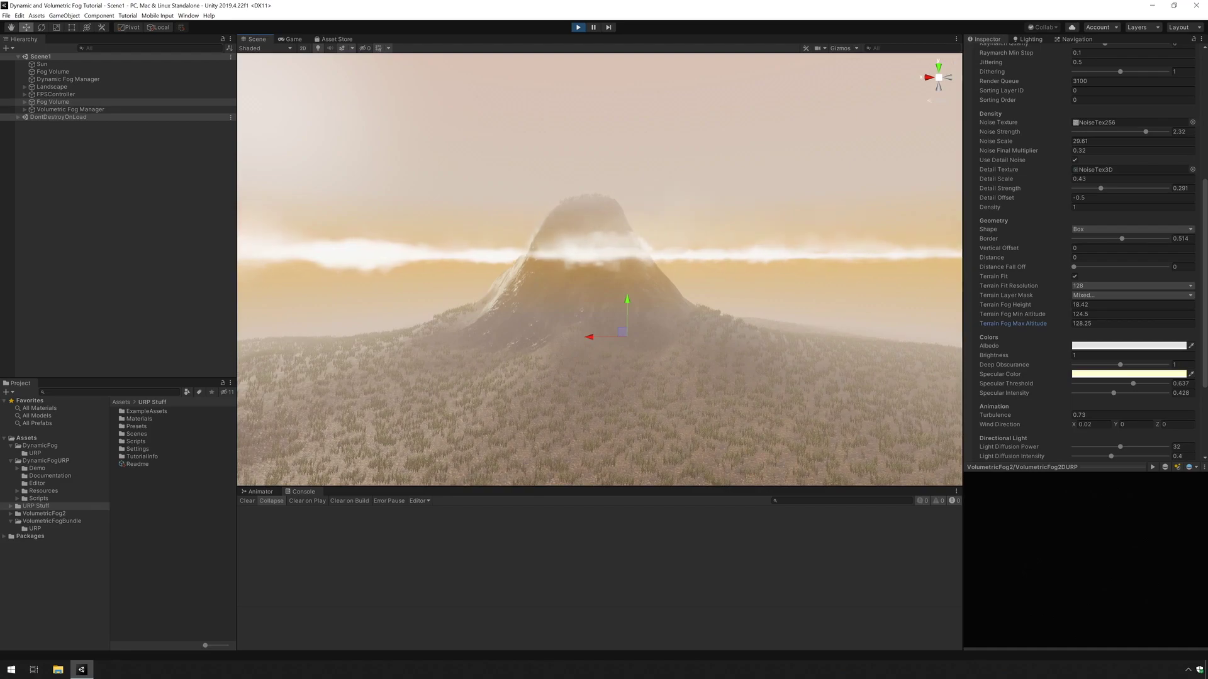
{"action": "right_click_drag", "start_coordinate": [600, 271], "coordinate": [594, 274]}
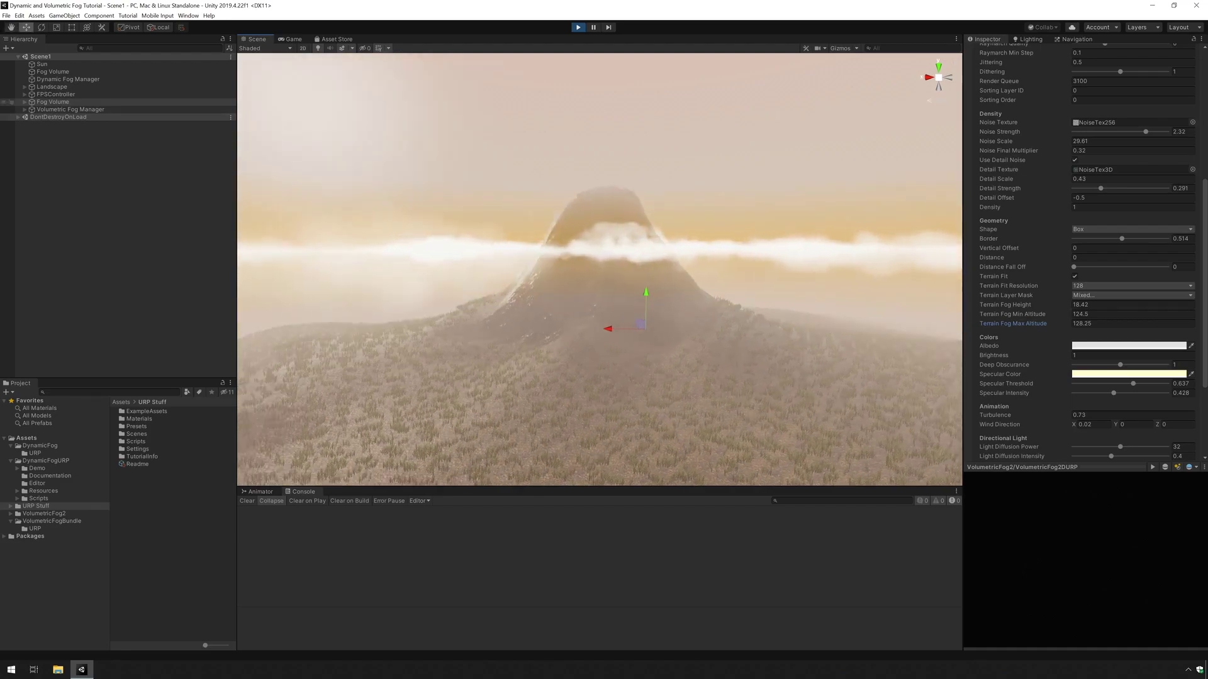